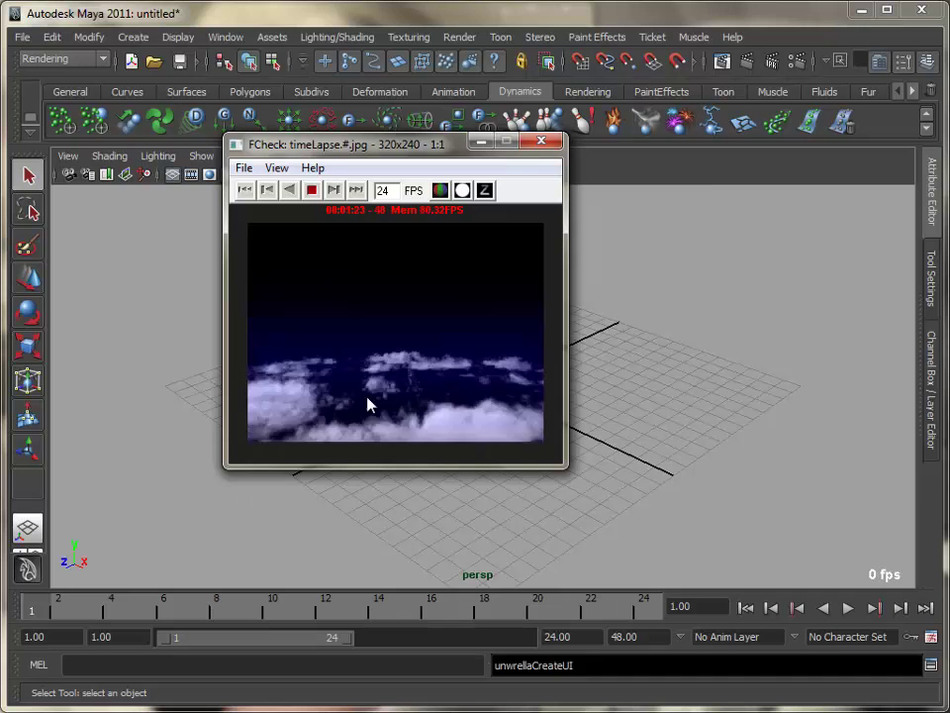
Close the preview playback and open the 3D fluid container creation options from the Dynamics set, reset to default settings
{"action": "left_click", "coordinate": [542, 144]}
{"action": "left_click", "coordinate": [74, 61]}
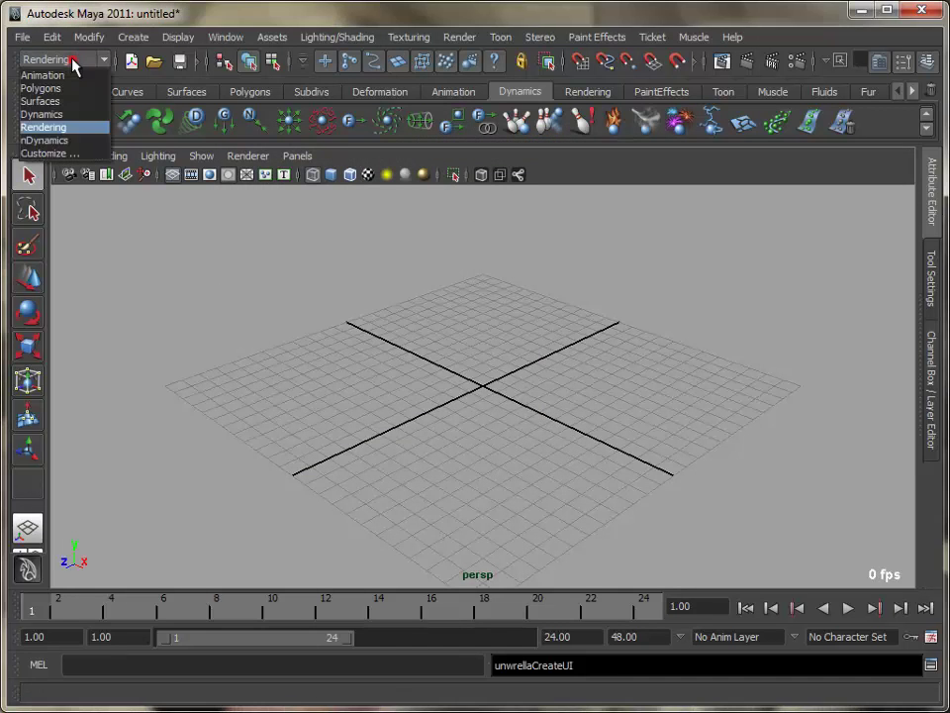
{"action": "left_click", "coordinate": [58, 113]}
{"action": "left_click", "coordinate": [373, 37]}
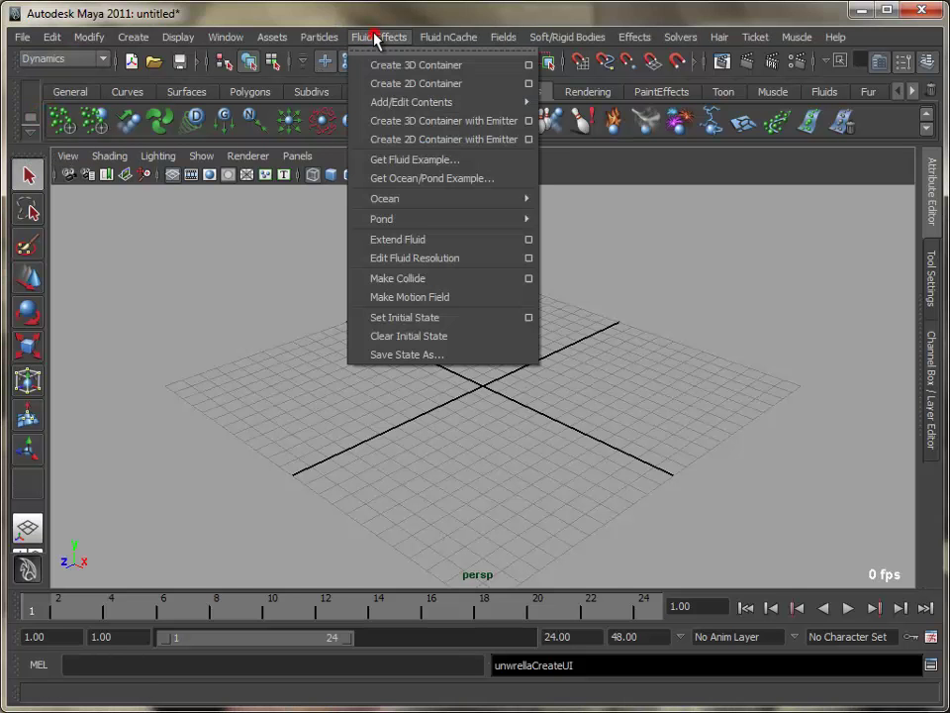
{"action": "left_click", "coordinate": [528, 66]}
{"action": "left_click", "coordinate": [179, 204]}
{"action": "left_click", "coordinate": [201, 238]}
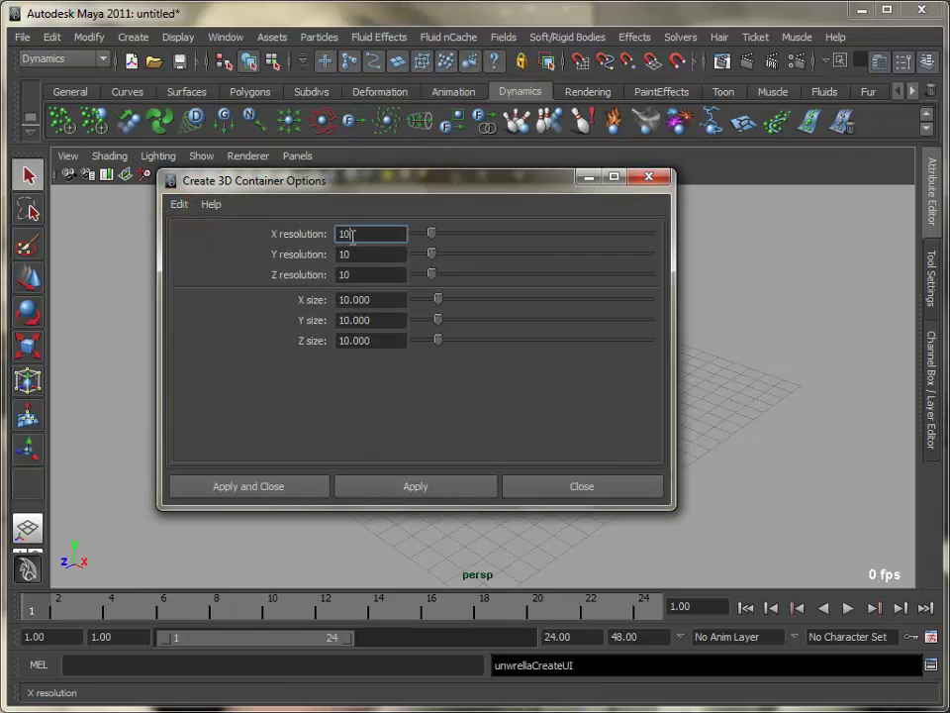
Set the new 3D container's size to 20 in X, 2 in Y and 20 in Z
{"action": "left_click_drag", "start_coordinate": [380, 301], "coordinate": [249, 291]}
{"action": "type", "text": "20"}
{"action": "key", "text": "Tab"}
{"action": "type", "text": "2"}
{"action": "key", "text": "Tab"}
{"action": "type", "text": "20"}
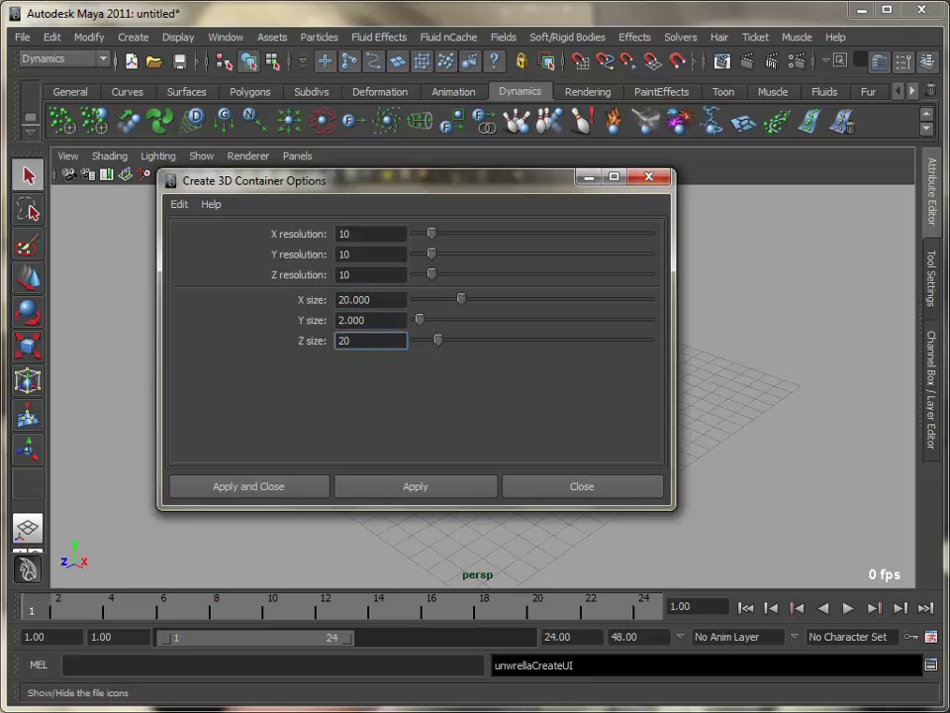
Set the container's resolution to 40 in X, 4 in Y and 40 in Z and create it
{"action": "left_click", "coordinate": [355, 233]}
{"action": "type", "text": "40"}
{"action": "key", "text": "Tab"}
{"action": "type", "text": "4"}
{"action": "key", "text": "Tab"}
{"action": "type", "text": "40"}
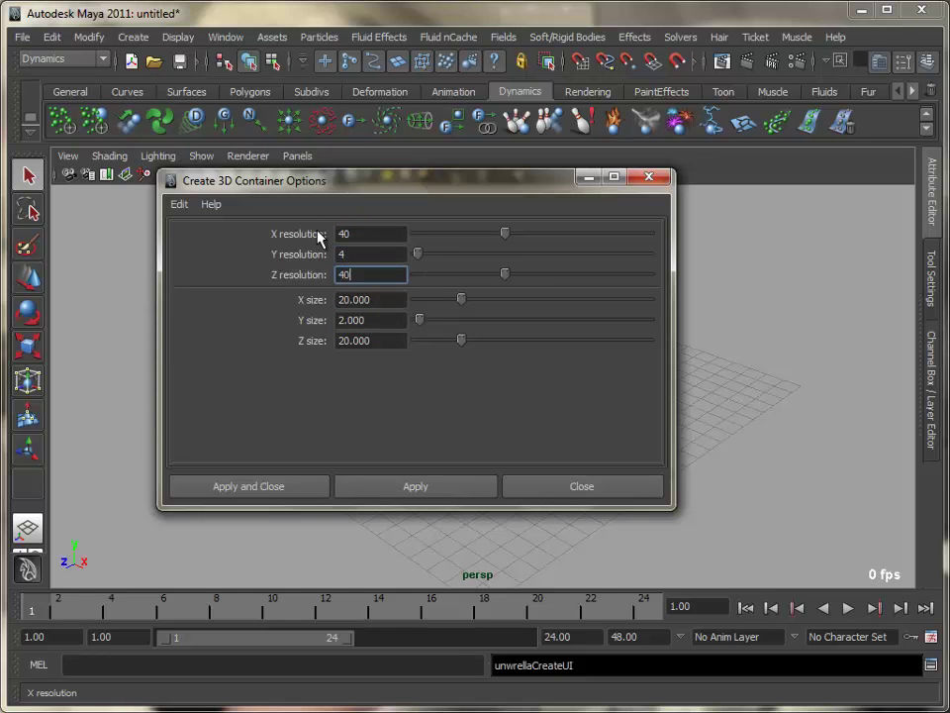
{"action": "left_click", "coordinate": [269, 489]}
Set the fluid container's Boundary Draw display attribute to Bounding box
{"action": "left_click_drag", "start_coordinate": [356, 466], "coordinate": [466, 469], "text": "alt"}
{"action": "middle_click_drag", "start_coordinate": [519, 421], "coordinate": [478, 398], "text": "alt"}
{"action": "left_click", "coordinate": [931, 203]}
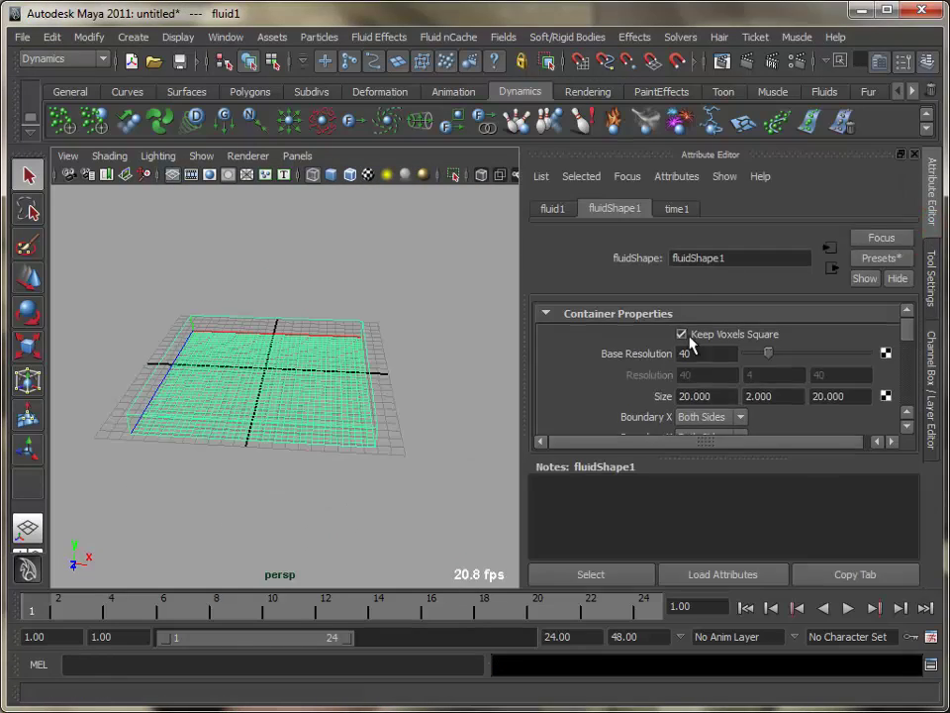
{"action": "left_click", "coordinate": [584, 313]}
{"action": "scroll", "coordinate": [588, 359], "scroll_direction": "down", "scroll_amount": 3}
{"action": "left_click", "coordinate": [584, 336]}
{"action": "scroll", "coordinate": [588, 346], "scroll_direction": "down", "scroll_amount": 2}
{"action": "scroll", "coordinate": [588, 349], "scroll_direction": "up", "scroll_amount": 2}
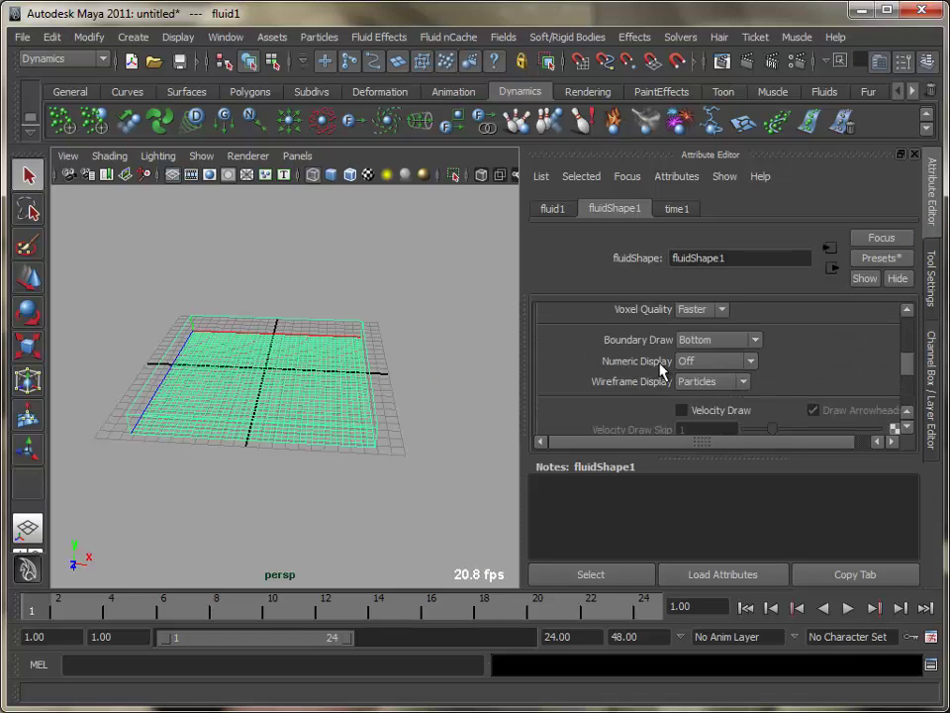
{"action": "left_click", "coordinate": [697, 341]}
{"action": "left_click", "coordinate": [715, 406]}
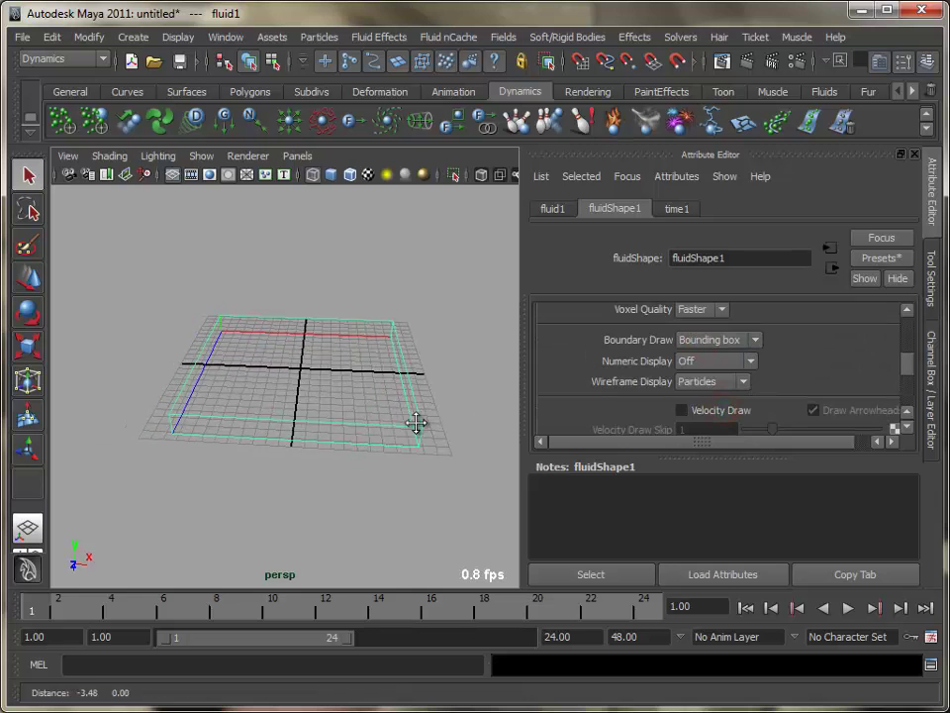
Scale the fluid container up uniformly well beyond the grid and hide the viewport grid
{"action": "left_click", "coordinate": [322, 377]}
{"action": "key", "text": "r"}
{"action": "left_click", "coordinate": [330, 441]}
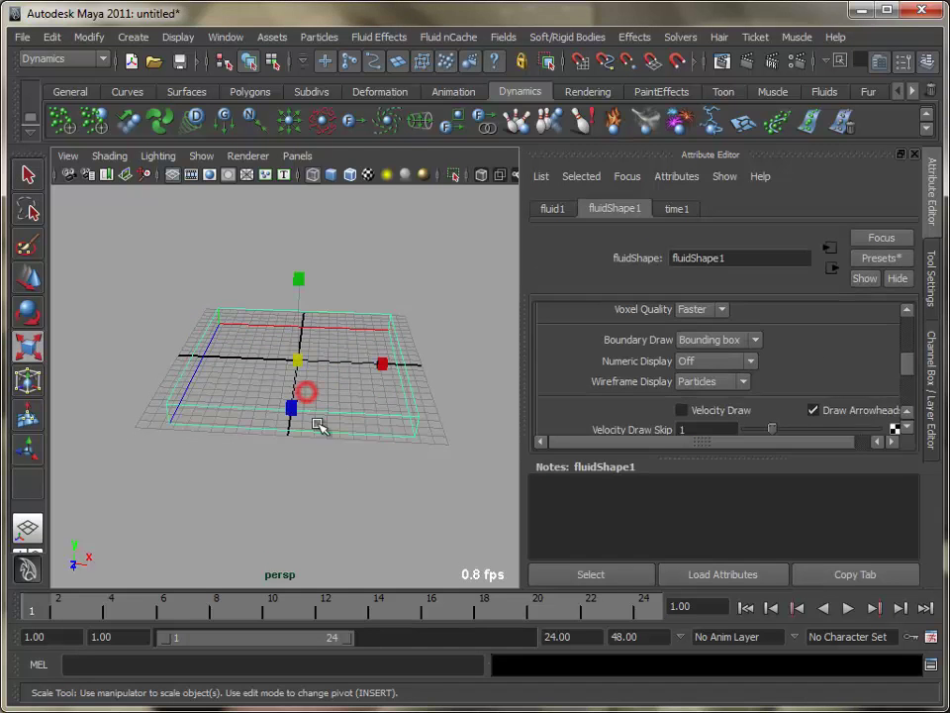
{"action": "left_click_drag", "start_coordinate": [297, 361], "coordinate": [535, 428]}
{"action": "mouse_move", "coordinate": [365, 434]}
{"action": "left_mouse_down", "text": "alt"}
{"action": "mouse_move", "coordinate": [397, 420]}
{"action": "mouse_move", "coordinate": [357, 420]}
{"action": "left_mouse_up", "text": "alt"}
{"action": "middle_click_drag", "start_coordinate": [378, 419], "coordinate": [374, 457], "text": "alt"}
{"action": "left_click_drag", "start_coordinate": [375, 457], "coordinate": [384, 475], "text": "alt"}
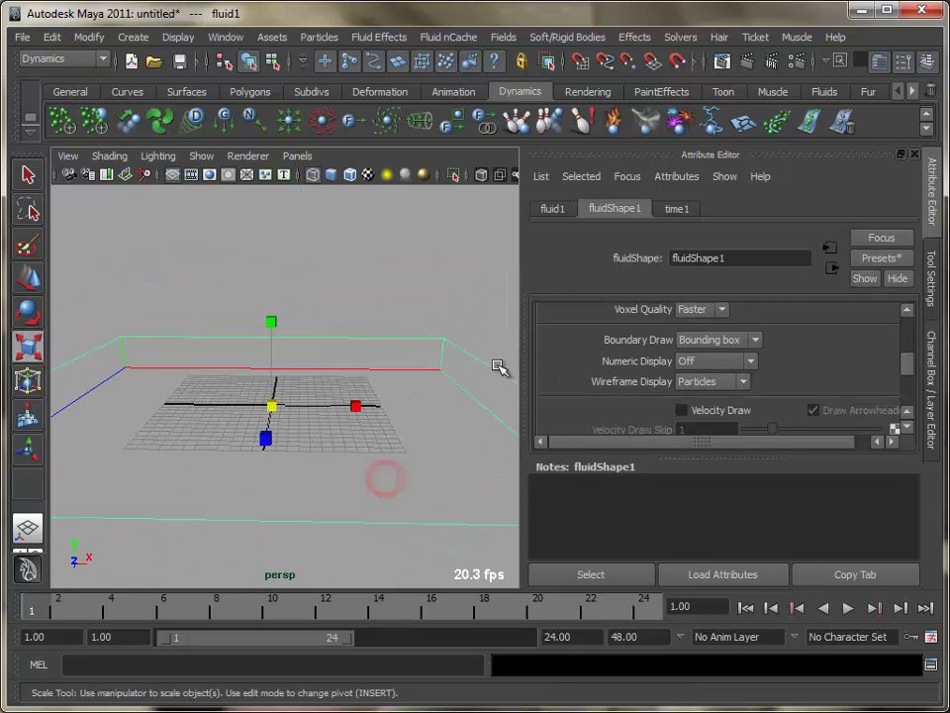
{"action": "left_click", "coordinate": [172, 175]}
Set the fluid's contents methods to Gradient for Density and Off(zero) for Velocity
{"action": "left_click_drag", "start_coordinate": [906, 364], "coordinate": [906, 332]}
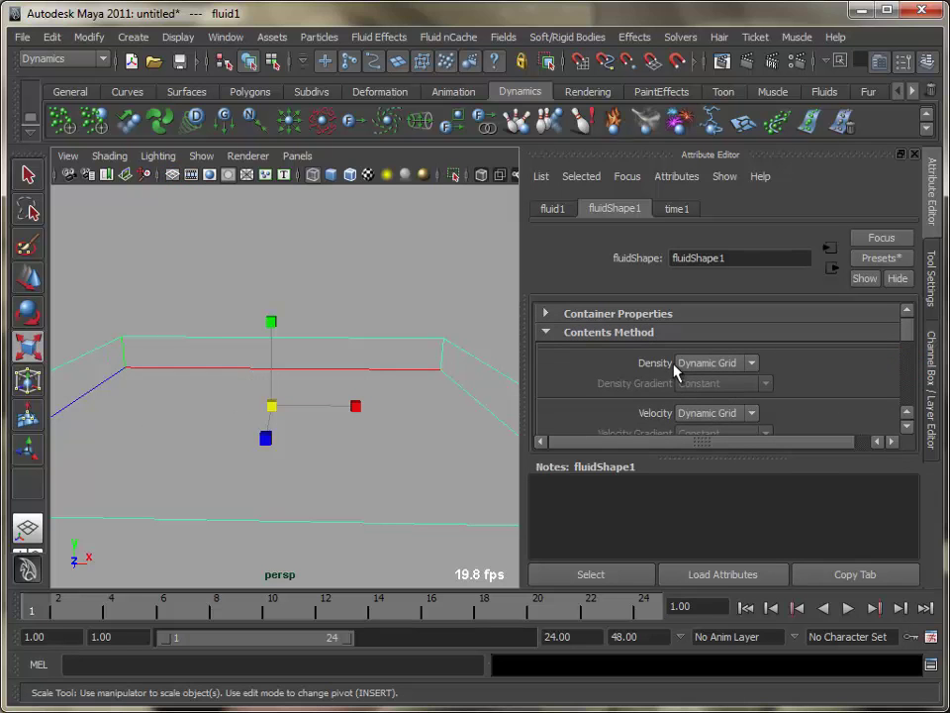
{"action": "left_click", "coordinate": [706, 365]}
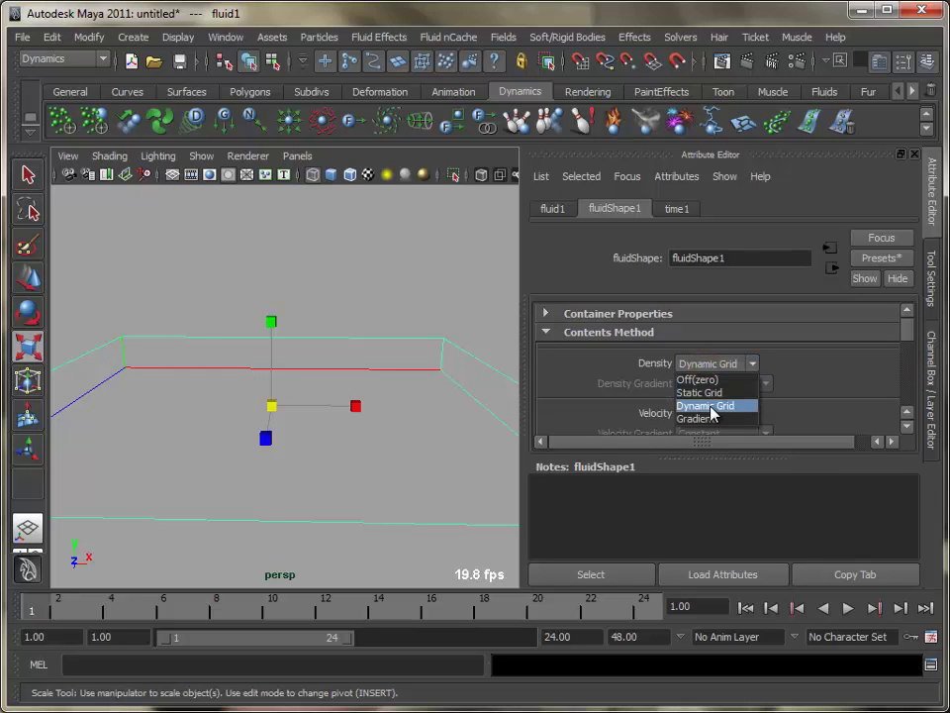
{"action": "left_click", "coordinate": [715, 420]}
{"action": "mouse_move", "coordinate": [416, 408]}
{"action": "middle_mouse_down", "text": "alt"}
{"action": "mouse_move", "coordinate": [426, 397]}
{"action": "mouse_move", "coordinate": [416, 389]}
{"action": "middle_mouse_up", "text": "alt"}
{"action": "left_click_drag", "start_coordinate": [418, 391], "coordinate": [401, 445], "text": "alt"}
{"action": "middle_click_drag", "start_coordinate": [401, 446], "coordinate": [401, 442], "text": "alt"}
{"action": "left_click", "coordinate": [708, 413]}
{"action": "left_click", "coordinate": [705, 427]}
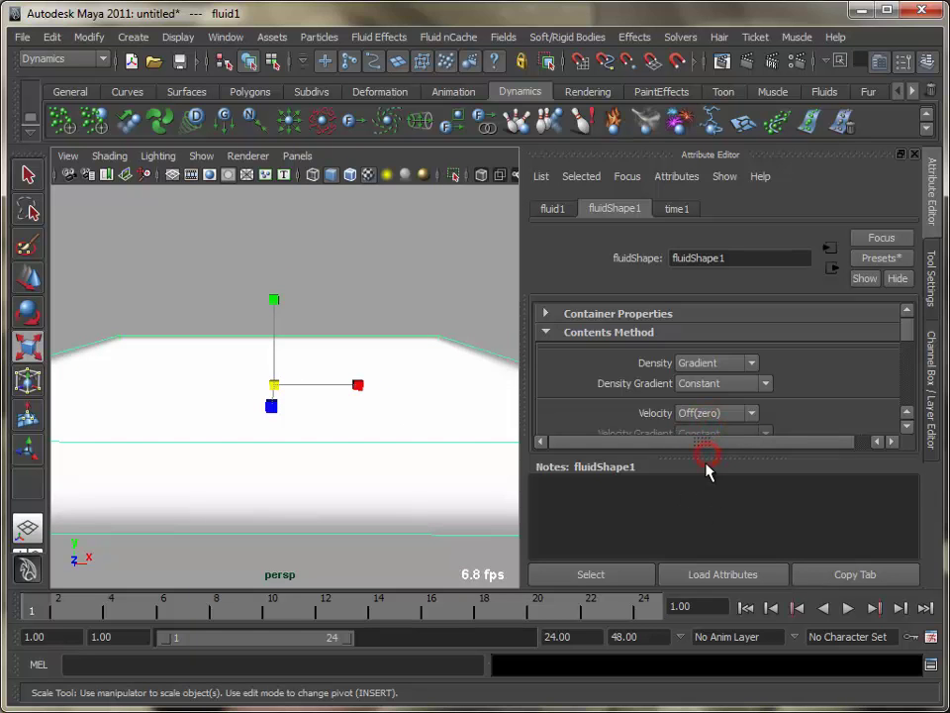
Enable Texture Opacity and Inflection in the fluid's texture attributes
{"action": "left_click_drag", "start_coordinate": [707, 456], "coordinate": [719, 543]}
{"action": "left_click", "coordinate": [632, 333]}
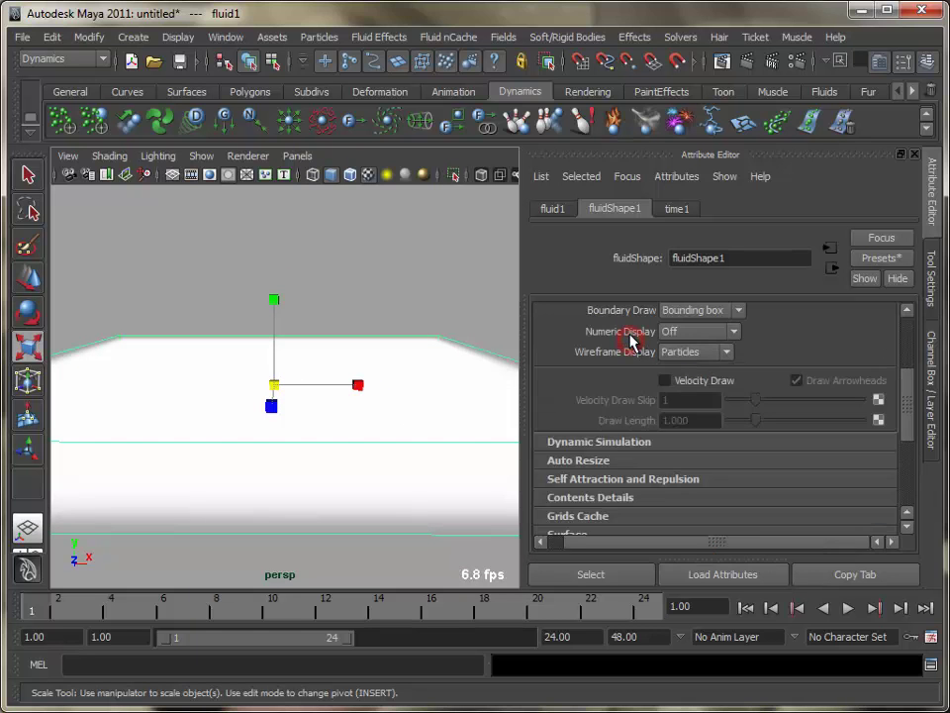
{"action": "scroll", "coordinate": [577, 335], "scroll_direction": "up", "scroll_amount": 5}
{"action": "left_click", "coordinate": [614, 353]}
{"action": "left_click_drag", "start_coordinate": [649, 541], "coordinate": [579, 546]}
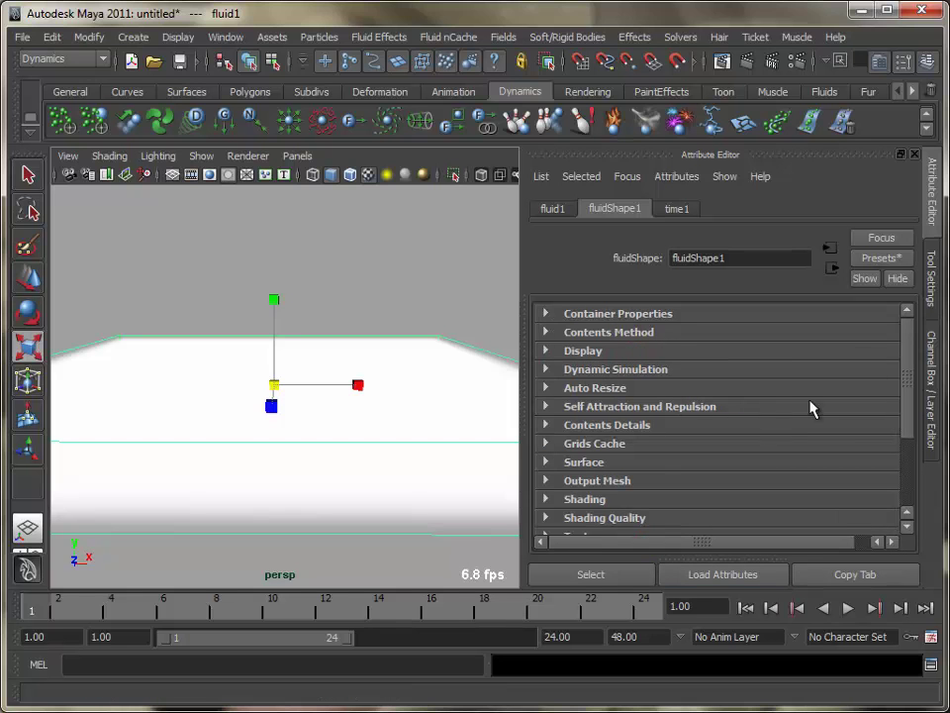
{"action": "left_click_drag", "start_coordinate": [909, 345], "coordinate": [898, 414]}
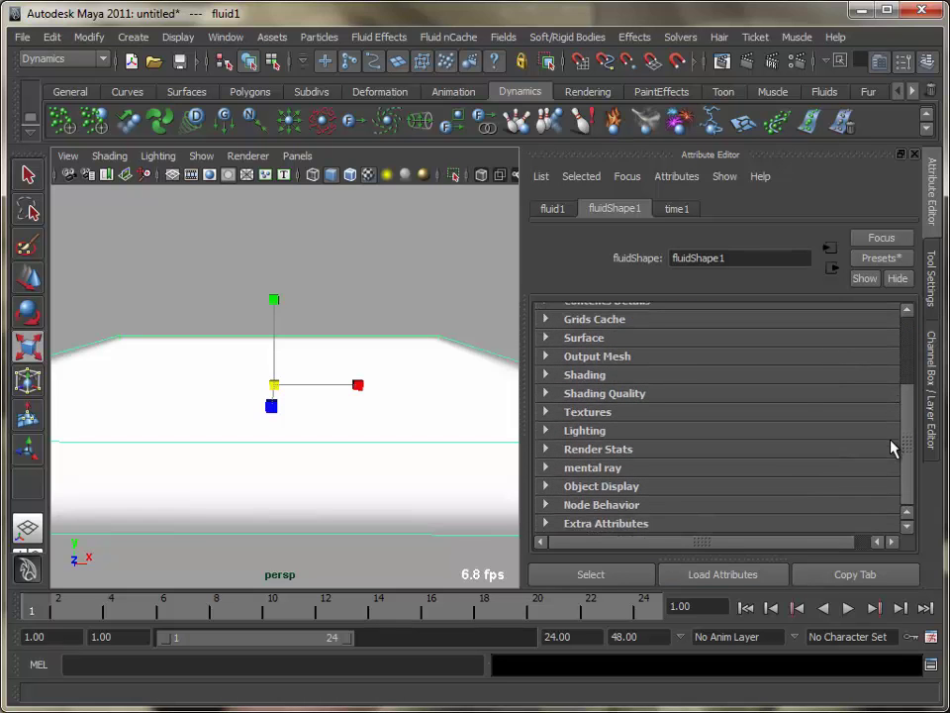
{"action": "left_click", "coordinate": [590, 414]}
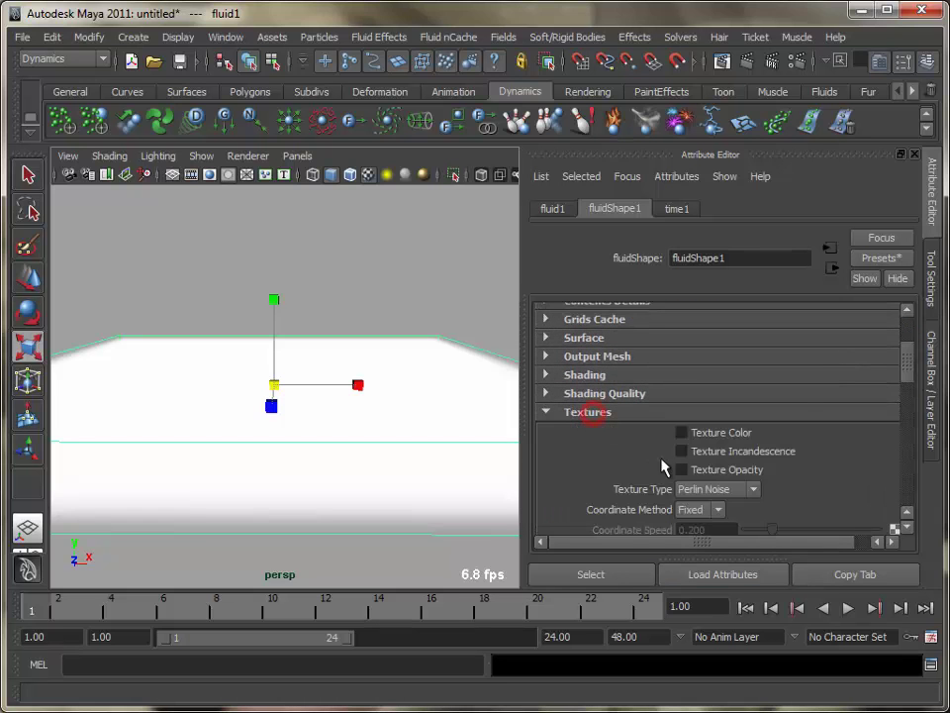
{"action": "left_click", "coordinate": [682, 471]}
{"action": "left_click_drag", "start_coordinate": [909, 363], "coordinate": [888, 426]}
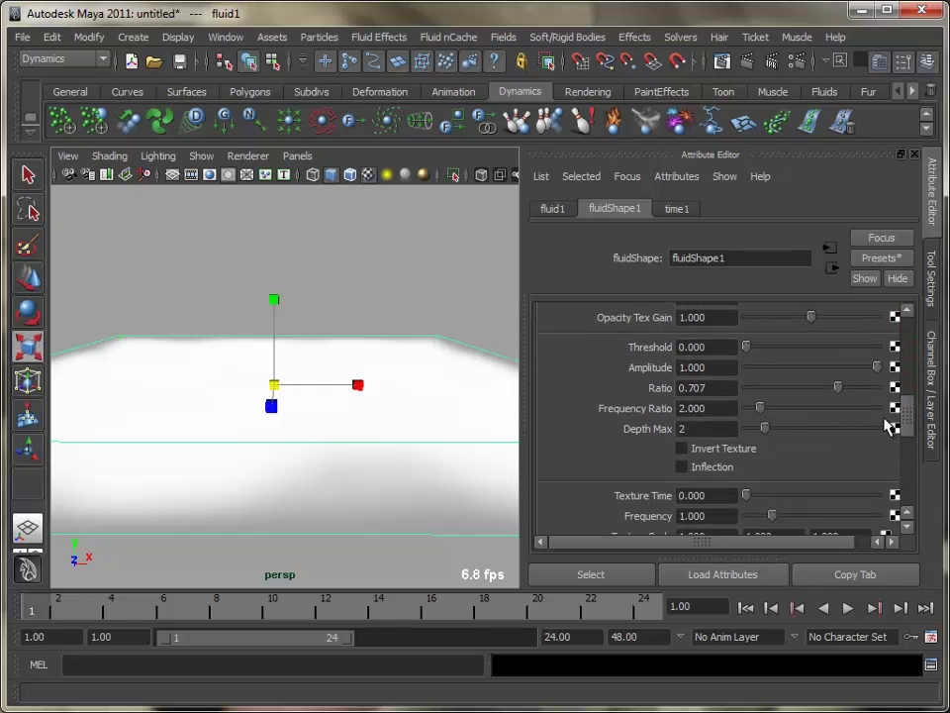
{"action": "left_click", "coordinate": [682, 468]}
{"action": "left_click_drag", "start_coordinate": [435, 456], "coordinate": [433, 483], "text": "alt"}
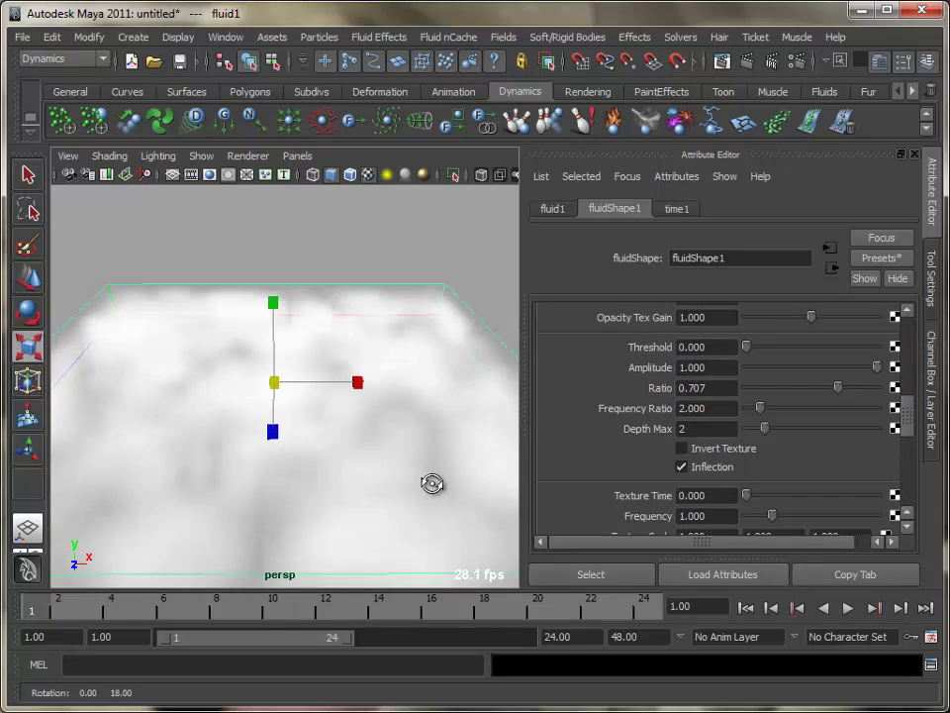
Change the fluid's Texture Type to SpaceTime
{"action": "mouse_move", "coordinate": [904, 424]}
{"action": "left_mouse_down"}
{"action": "mouse_move", "coordinate": [909, 342]}
{"action": "mouse_move", "coordinate": [904, 433]}
{"action": "mouse_move", "coordinate": [905, 392]}
{"action": "left_mouse_up"}
{"action": "left_click", "coordinate": [716, 344]}
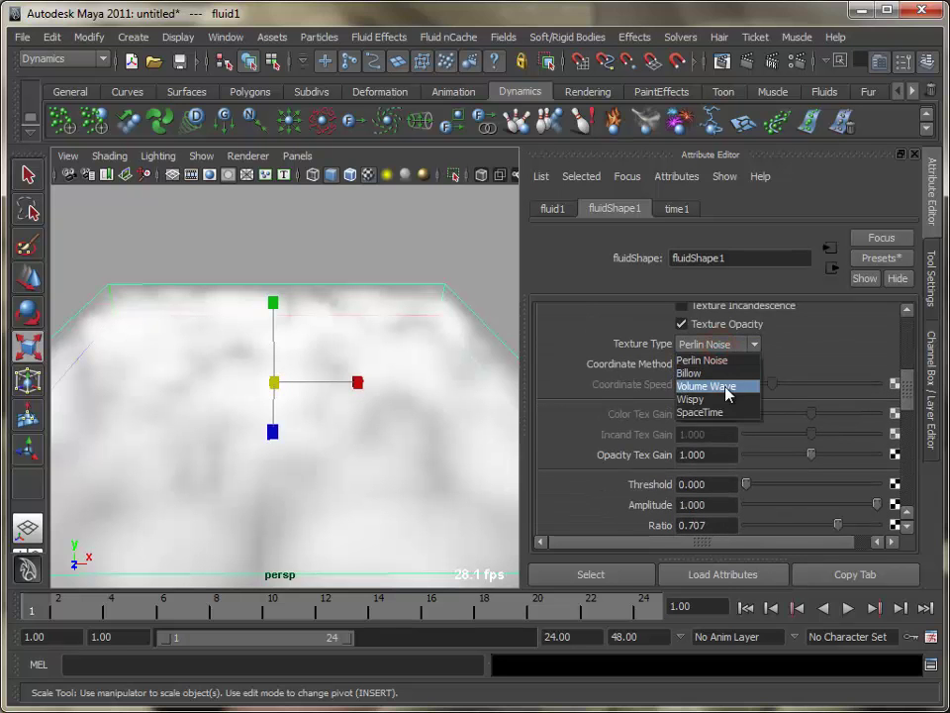
{"action": "left_click", "coordinate": [723, 413]}
Set the Opacity Input in the fluid's shading attributes to Y Gradient
{"action": "left_click_drag", "start_coordinate": [910, 396], "coordinate": [902, 358]}
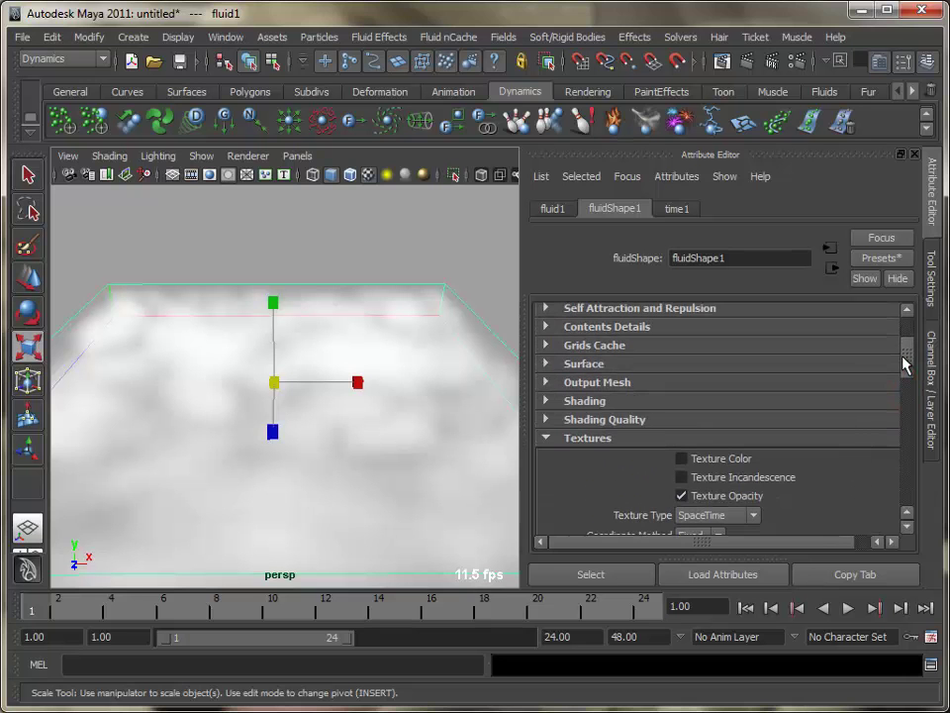
{"action": "left_click", "coordinate": [594, 438]}
{"action": "left_click", "coordinate": [584, 401]}
{"action": "scroll", "coordinate": [792, 450], "scroll_direction": "down", "scroll_amount": 4}
{"action": "scroll", "coordinate": [664, 455], "scroll_direction": "down", "scroll_amount": 5}
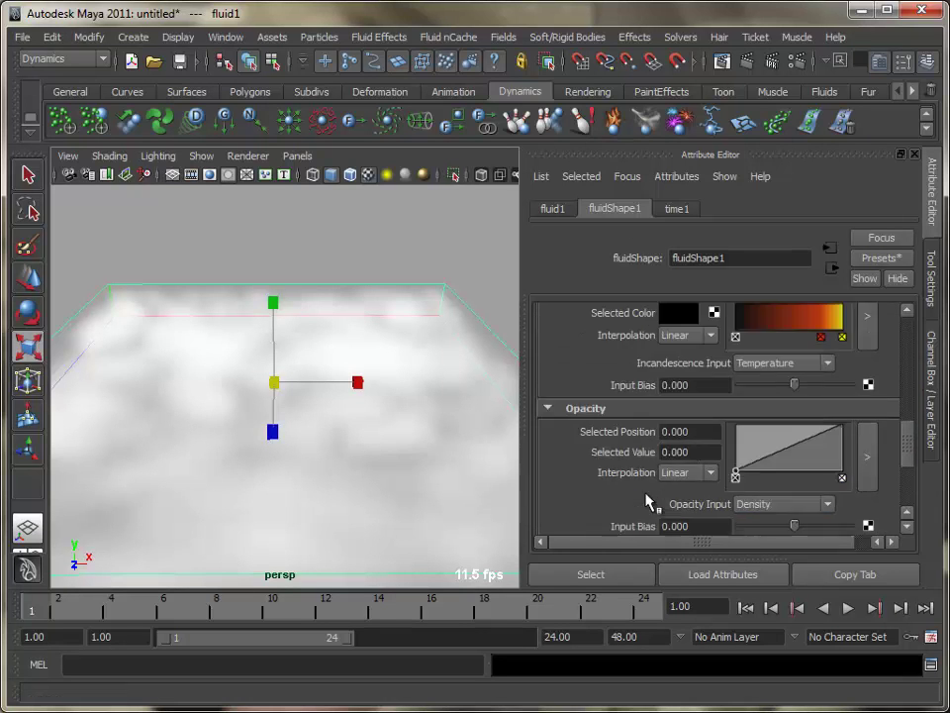
{"action": "left_click", "coordinate": [763, 504]}
{"action": "left_click", "coordinate": [766, 545]}
{"action": "middle_click_drag", "start_coordinate": [411, 471], "coordinate": [405, 453], "text": "alt"}
{"action": "left_click_drag", "start_coordinate": [407, 474], "coordinate": [412, 468], "text": "alt"}
Reshape the opacity ramp into a rounded curve rising from near its middle, with a point at position 0.809 and value 0.800
{"action": "left_click_drag", "start_coordinate": [740, 473], "coordinate": [817, 433]}
{"action": "left_click", "coordinate": [839, 429]}
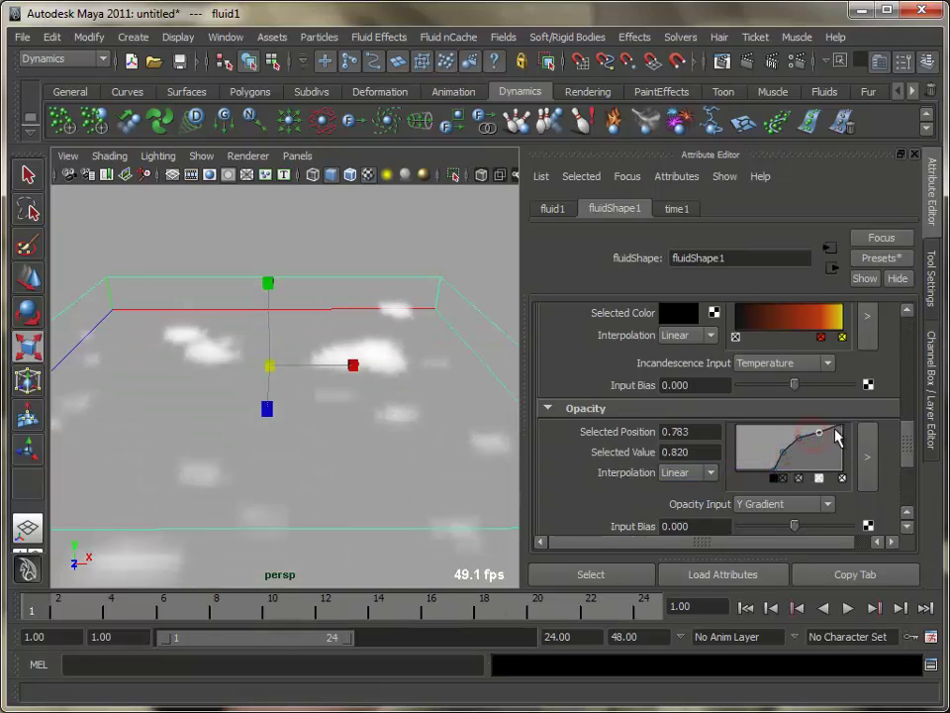
{"action": "left_click", "coordinate": [777, 473]}
{"action": "left_click_drag", "start_coordinate": [780, 471], "coordinate": [825, 435]}
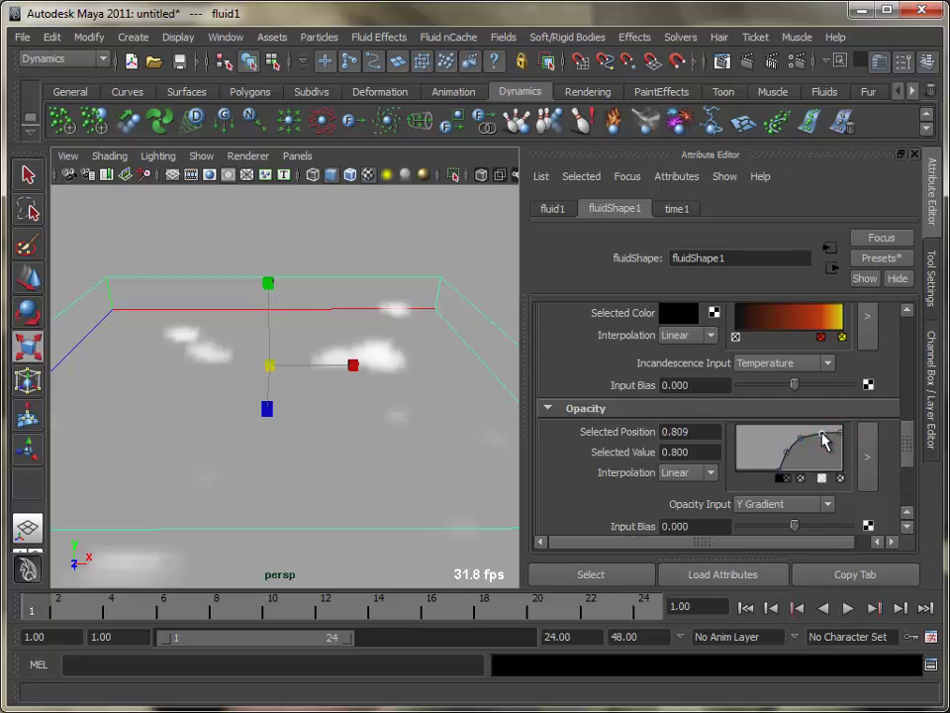
Raise the opacity Input Bias to about 0.26
{"action": "left_click_drag", "start_coordinate": [903, 441], "coordinate": [907, 452]}
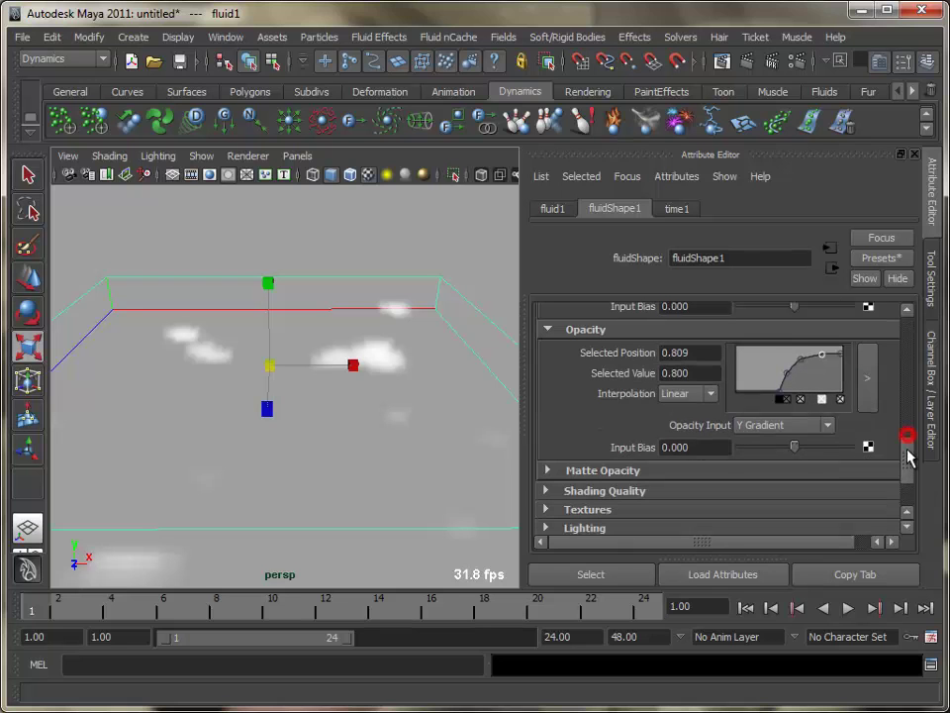
{"action": "left_click_drag", "start_coordinate": [795, 454], "coordinate": [808, 454]}
{"action": "mouse_move", "coordinate": [414, 516]}
{"action": "left_mouse_down", "text": "alt"}
{"action": "mouse_move", "coordinate": [392, 509]}
{"action": "mouse_move", "coordinate": [411, 532]}
{"action": "left_mouse_up", "text": "alt"}
Render the current frame from the perspective camera to check the clouds and close the render
{"action": "left_click", "coordinate": [748, 61]}
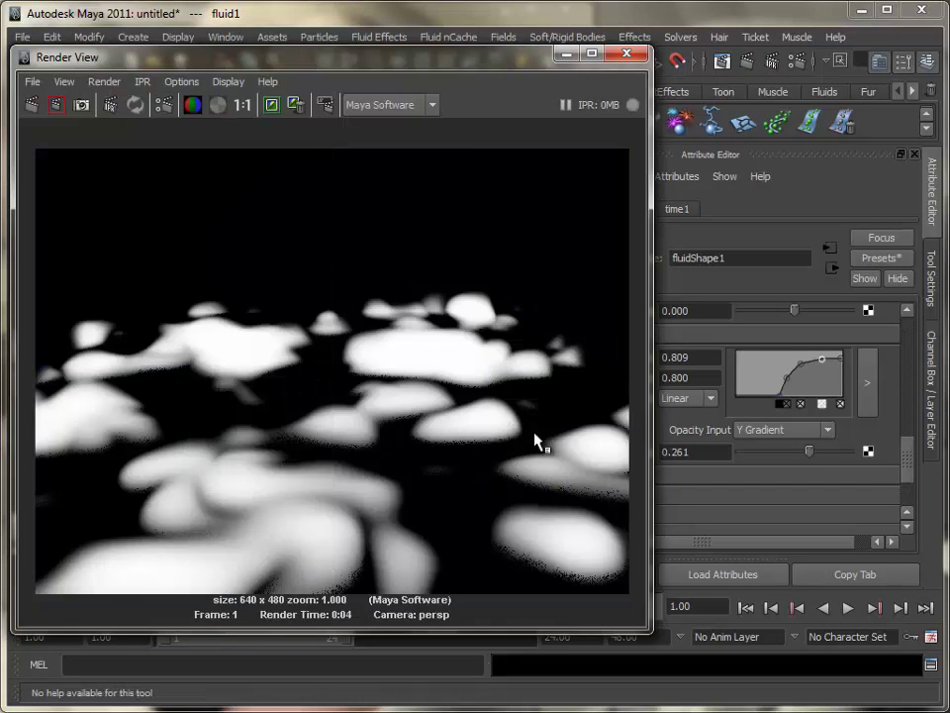
{"action": "left_click", "coordinate": [627, 53]}
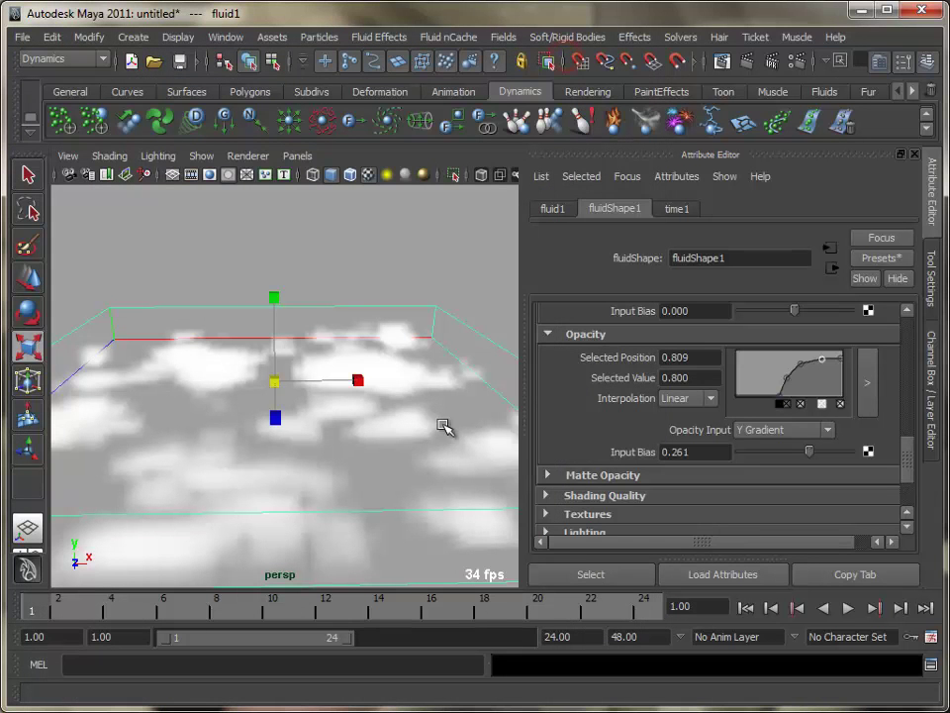
{"action": "left_click_drag", "start_coordinate": [418, 482], "coordinate": [403, 451], "text": "alt"}
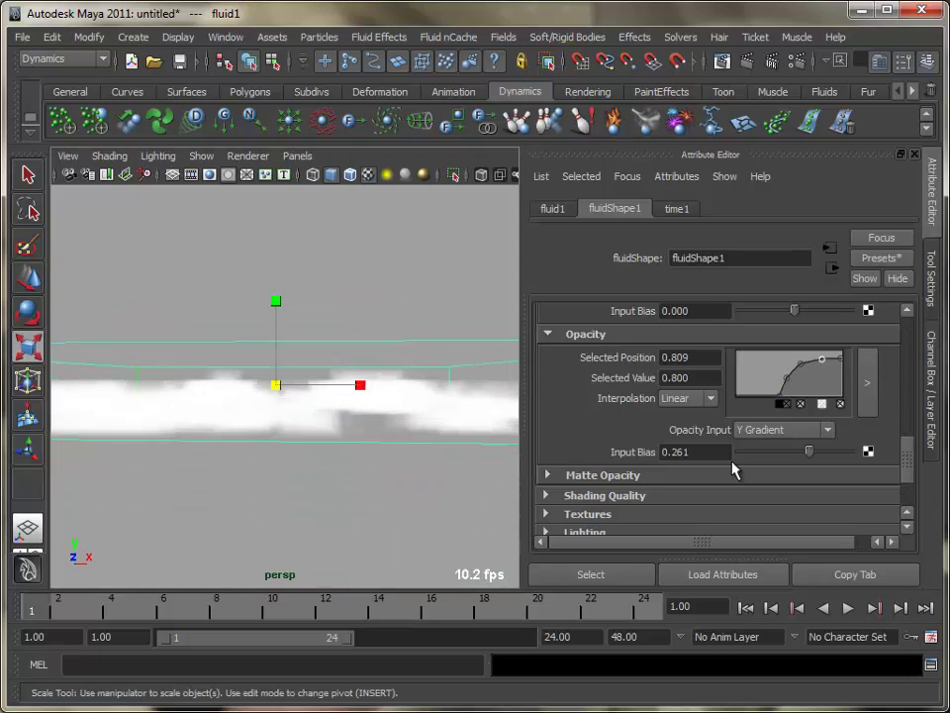
Lower the opacity Input Bias to about 0.23 and inspect the cloud thickness
{"action": "left_click_drag", "start_coordinate": [812, 456], "coordinate": [804, 456]}
{"action": "left_click_drag", "start_coordinate": [395, 446], "coordinate": [403, 492], "text": "alt"}
{"action": "left_click_drag", "start_coordinate": [802, 451], "coordinate": [808, 454]}
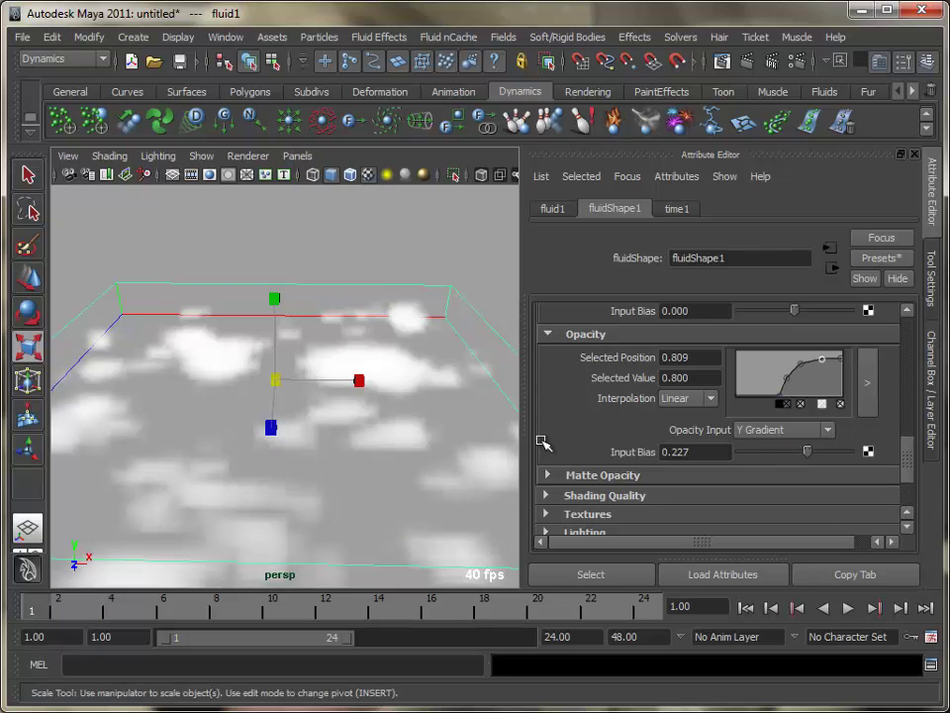
{"action": "left_click_drag", "start_coordinate": [399, 475], "coordinate": [397, 464], "text": "alt"}
{"action": "middle_click_drag", "start_coordinate": [397, 441], "coordinate": [393, 434], "text": "alt"}
{"action": "left_click_drag", "start_coordinate": [397, 473], "coordinate": [402, 472], "text": "alt"}
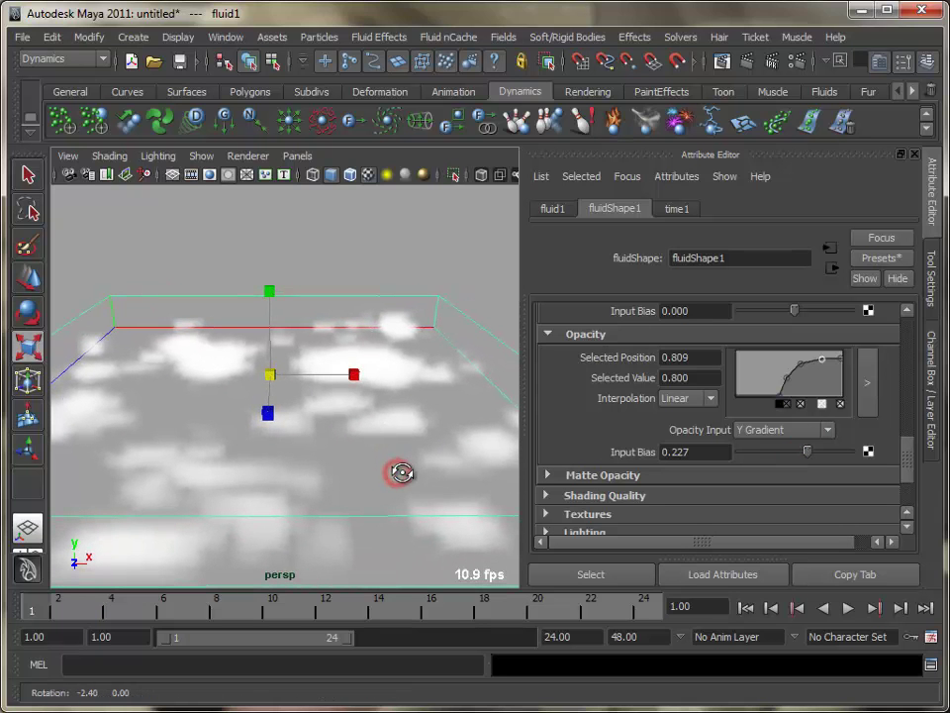
Set the opacity Input Bias to 0.3
{"action": "left_click", "coordinate": [718, 455]}
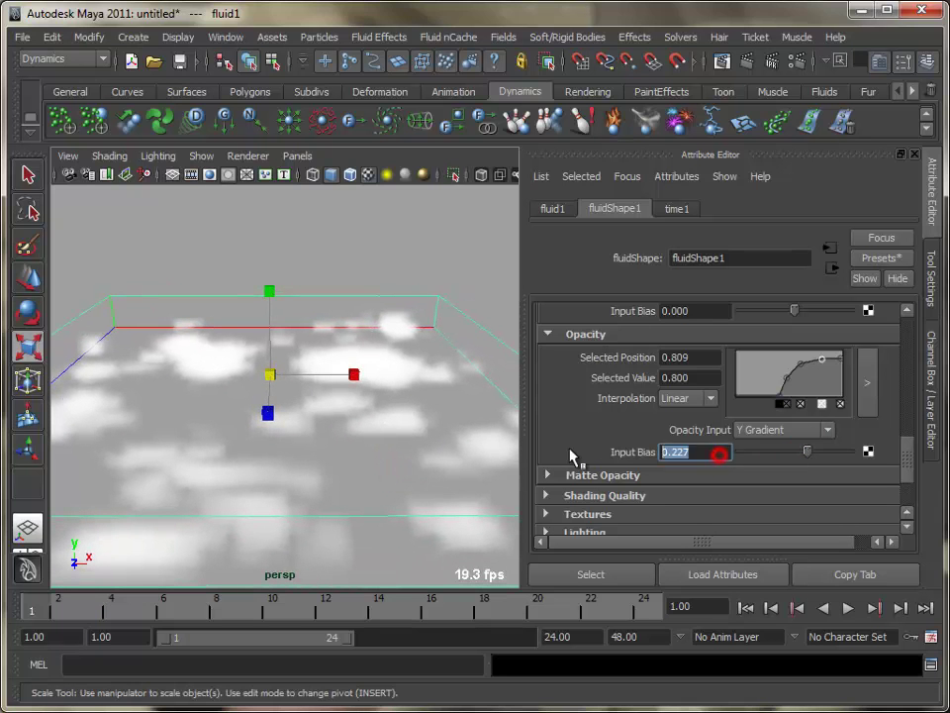
{"action": "type", "text": "0.3"}
{"action": "key", "text": "Return"}
{"action": "left_click_drag", "start_coordinate": [382, 492], "coordinate": [389, 480], "text": "alt"}
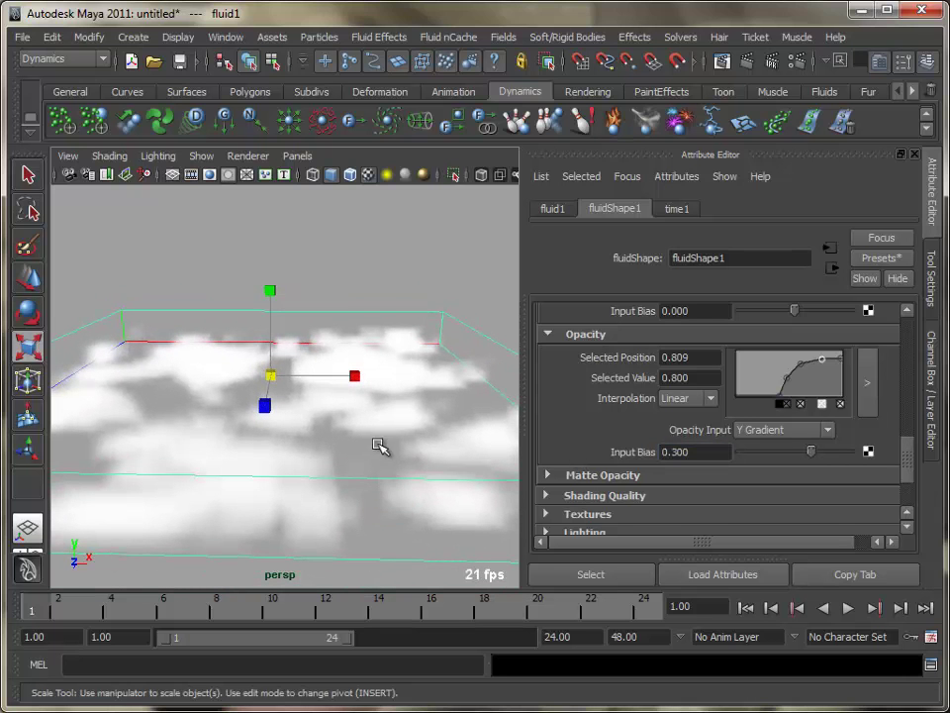
Set the fluid's Incandescence Input to Y Gradient
{"action": "scroll", "coordinate": [915, 446], "scroll_direction": "up", "scroll_amount": 3}
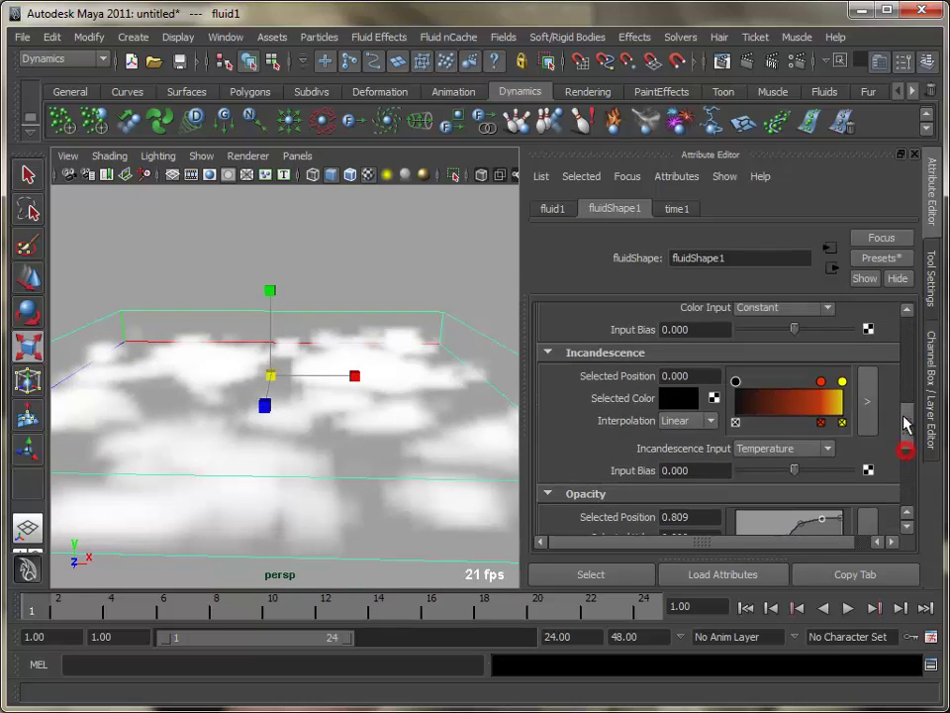
{"action": "left_click", "coordinate": [787, 449]}
{"action": "left_click", "coordinate": [762, 491]}
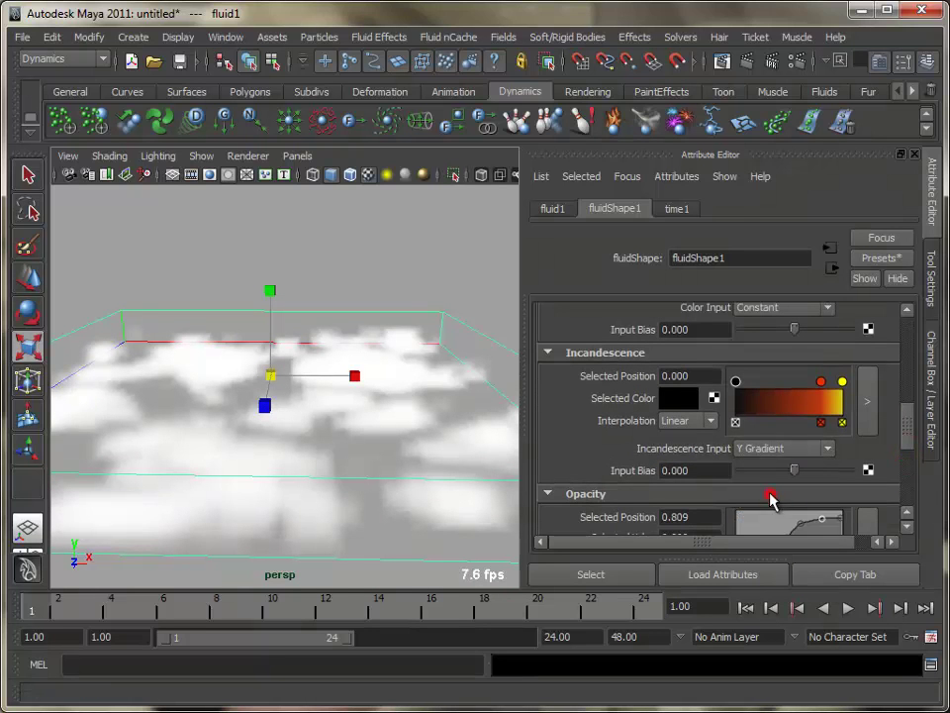
Move the black incandescence marker toward the middle of the ramp and recolour it dark blue
{"action": "left_click_drag", "start_coordinate": [736, 381], "coordinate": [826, 389]}
{"action": "left_click", "coordinate": [679, 398]}
{"action": "left_click", "coordinate": [783, 432]}
{"action": "left_click", "coordinate": [605, 312]}
Recolour the red-orange incandescence marker dark blue, about RGB 0.118, 0.097, 0.353
{"action": "left_click", "coordinate": [821, 382]}
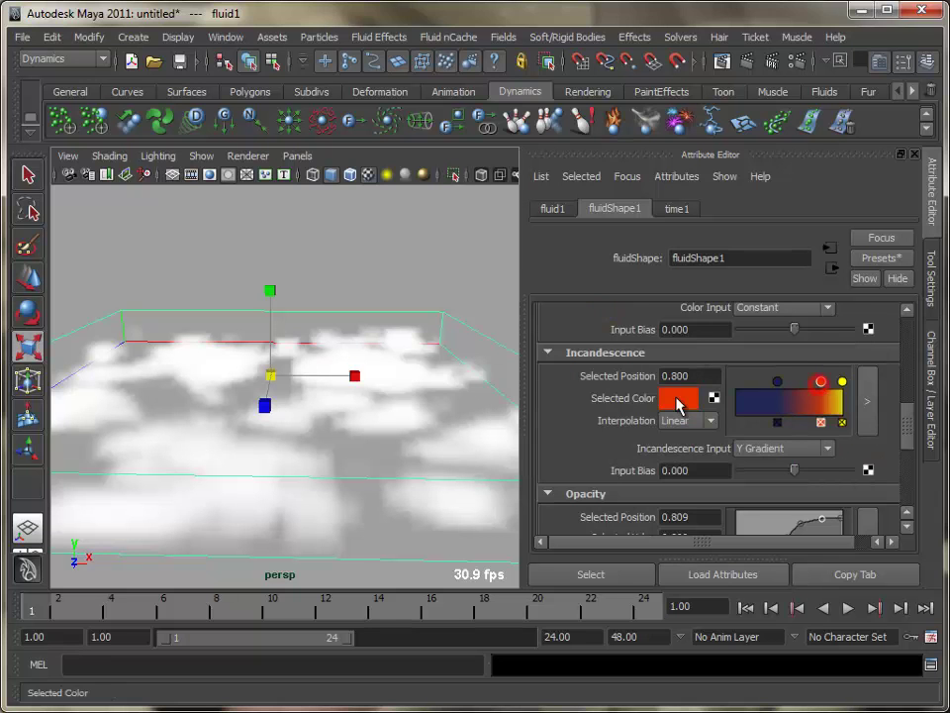
{"action": "left_click", "coordinate": [679, 398]}
{"action": "left_click", "coordinate": [802, 435]}
{"action": "left_click", "coordinate": [829, 392]}
{"action": "left_click_drag", "start_coordinate": [830, 392], "coordinate": [826, 384]}
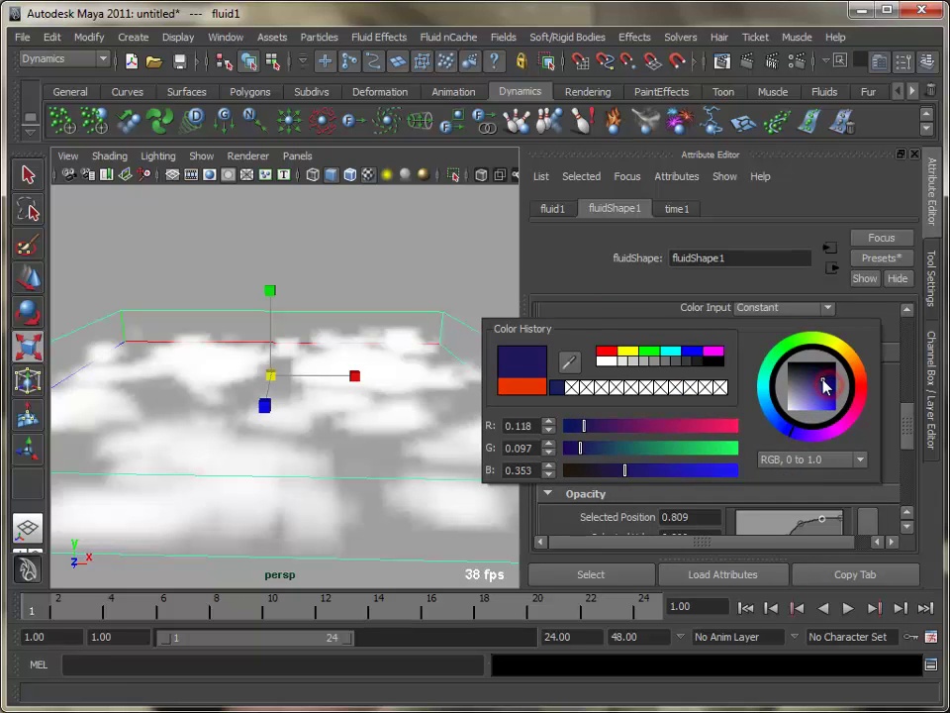
Recolour the yellow marker at the end of the incandescence ramp dark blue
{"action": "left_click", "coordinate": [841, 384]}
{"action": "left_click", "coordinate": [681, 398]}
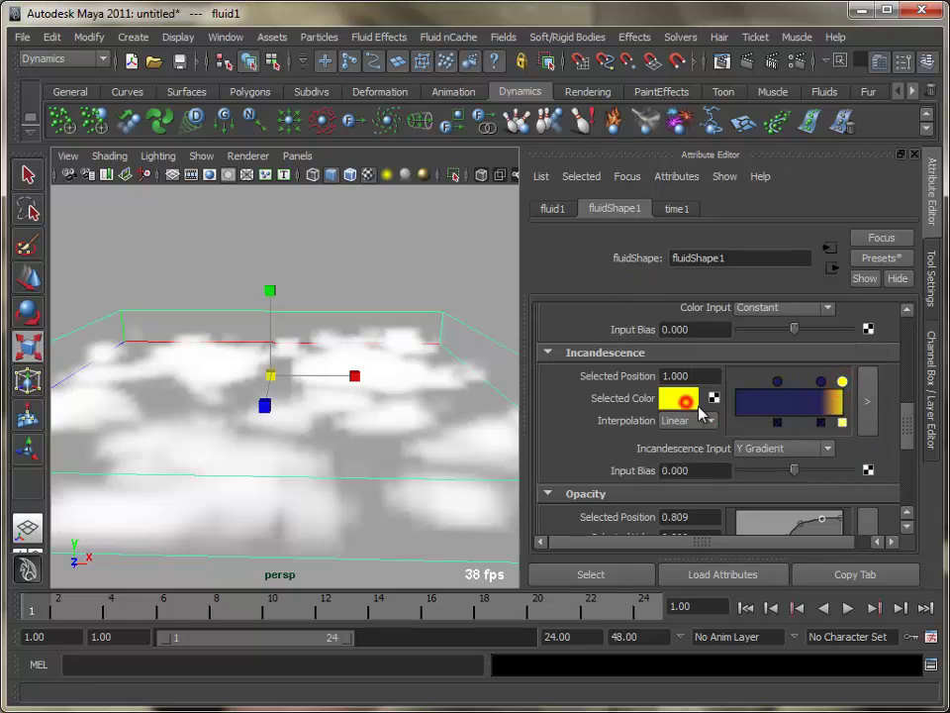
{"action": "left_click", "coordinate": [812, 438]}
{"action": "mouse_move", "coordinate": [829, 397]}
{"action": "left_mouse_down"}
{"action": "mouse_move", "coordinate": [834, 392]}
{"action": "mouse_move", "coordinate": [810, 382]}
{"action": "mouse_move", "coordinate": [768, 384]}
{"action": "mouse_move", "coordinate": [779, 386]}
{"action": "left_mouse_up"}
{"action": "left_click", "coordinate": [635, 315]}
{"action": "left_click", "coordinate": [841, 382]}
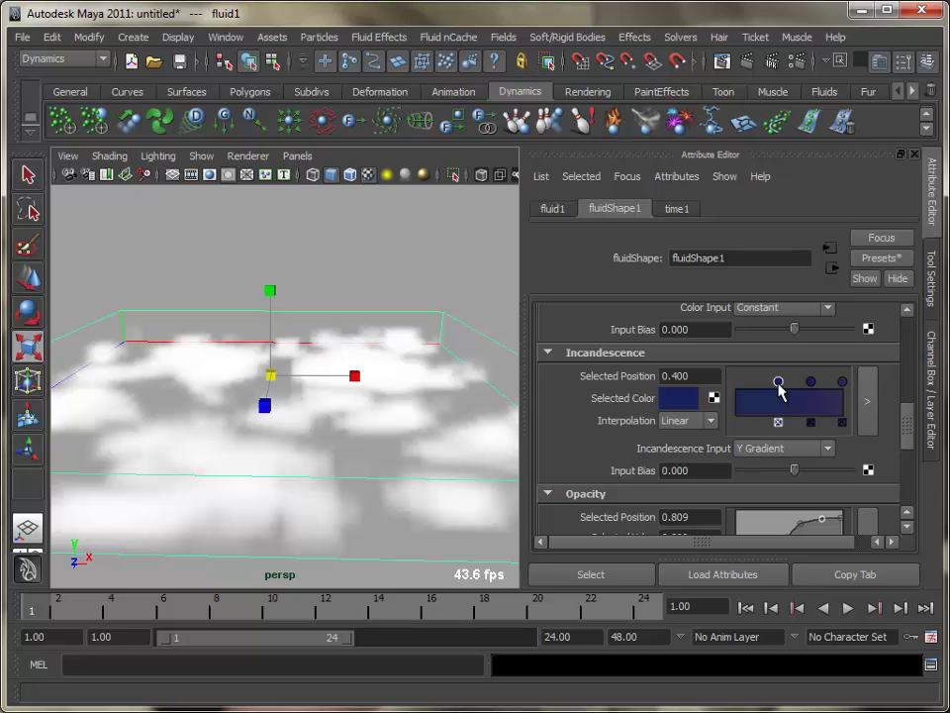
Tint the fluid's Color pale pink, about RGB 1.0, 0.843, 0.843
{"action": "left_click_drag", "start_coordinate": [903, 426], "coordinate": [908, 388]}
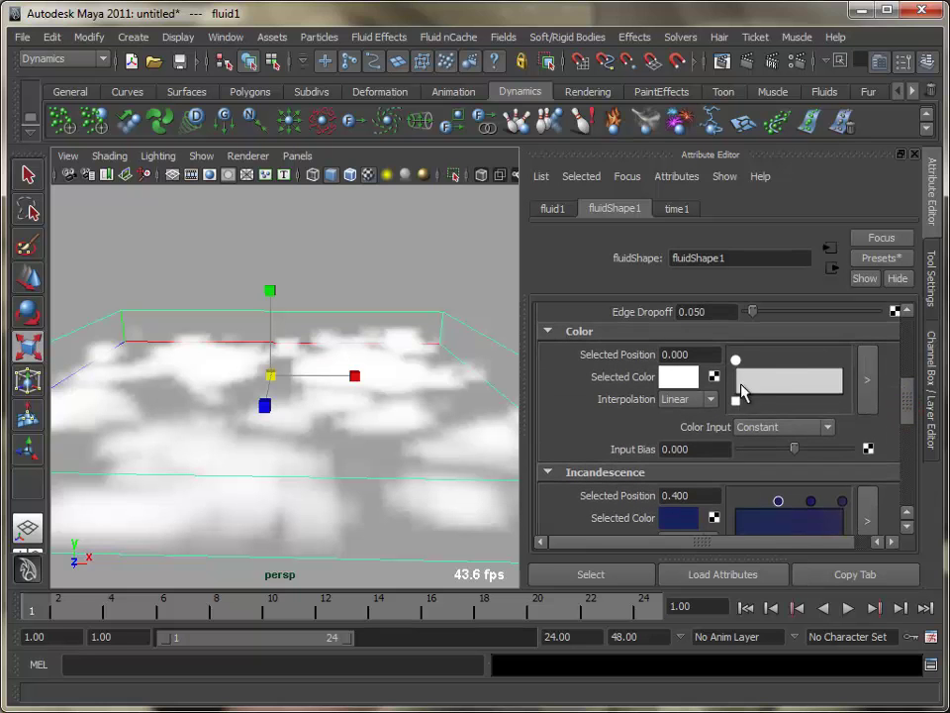
{"action": "left_click", "coordinate": [680, 376]}
{"action": "left_click_drag", "start_coordinate": [805, 406], "coordinate": [810, 408]}
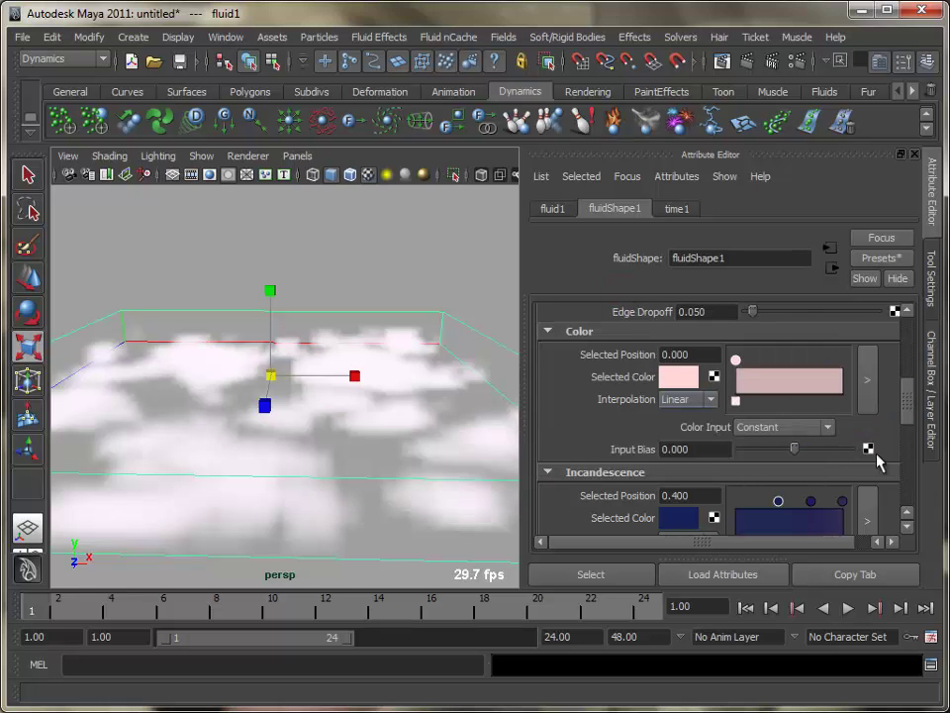
Set the fluid's Dropoff Shape to Y Gradient
{"action": "left_click_drag", "start_coordinate": [904, 408], "coordinate": [903, 388]}
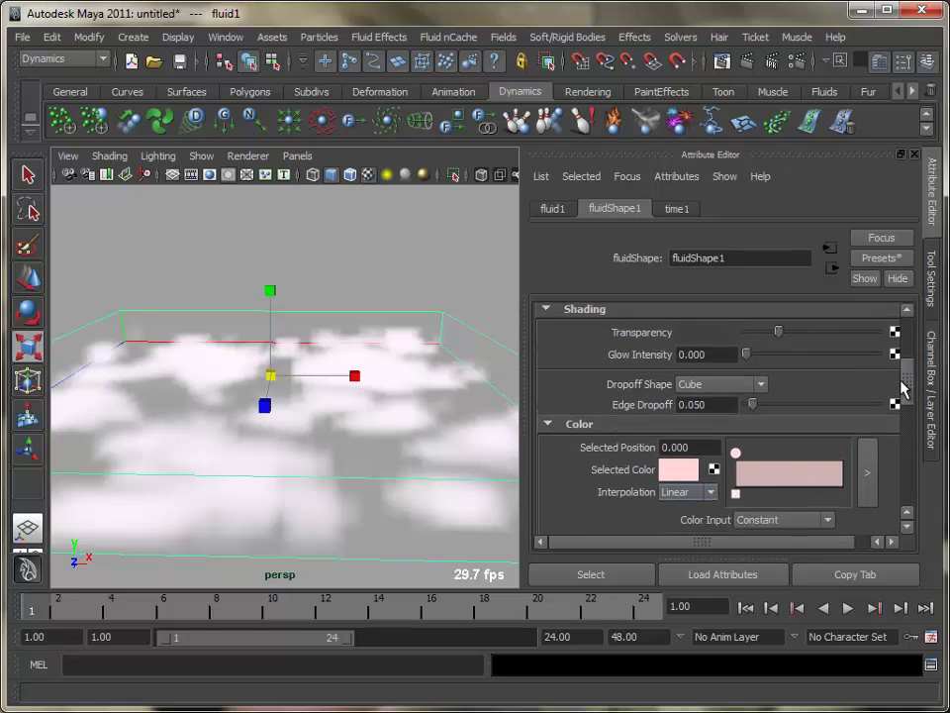
{"action": "left_click", "coordinate": [715, 394]}
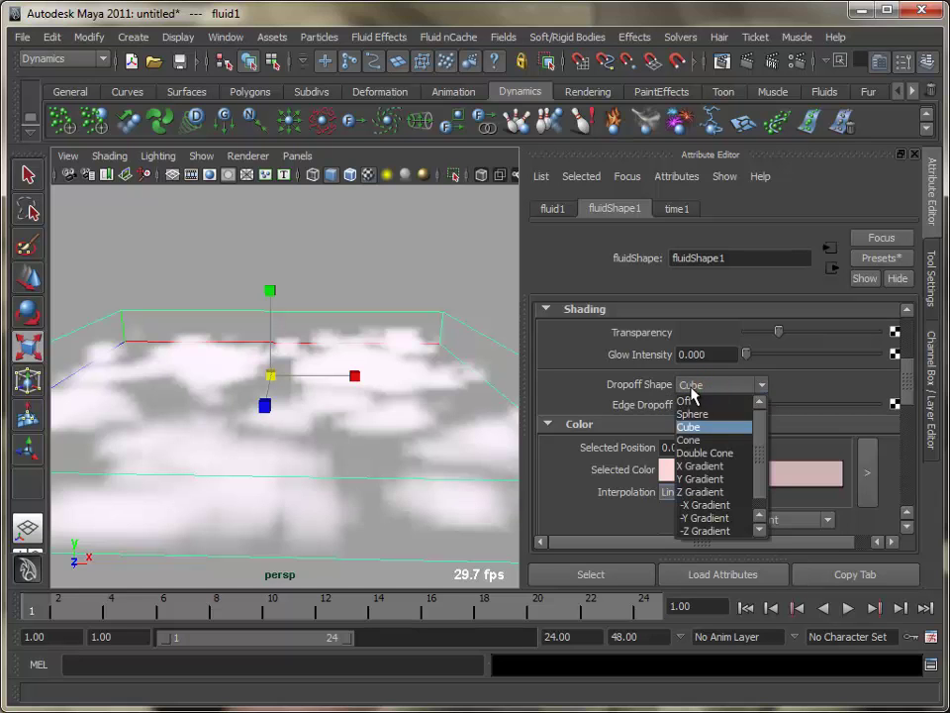
{"action": "left_click", "coordinate": [702, 478]}
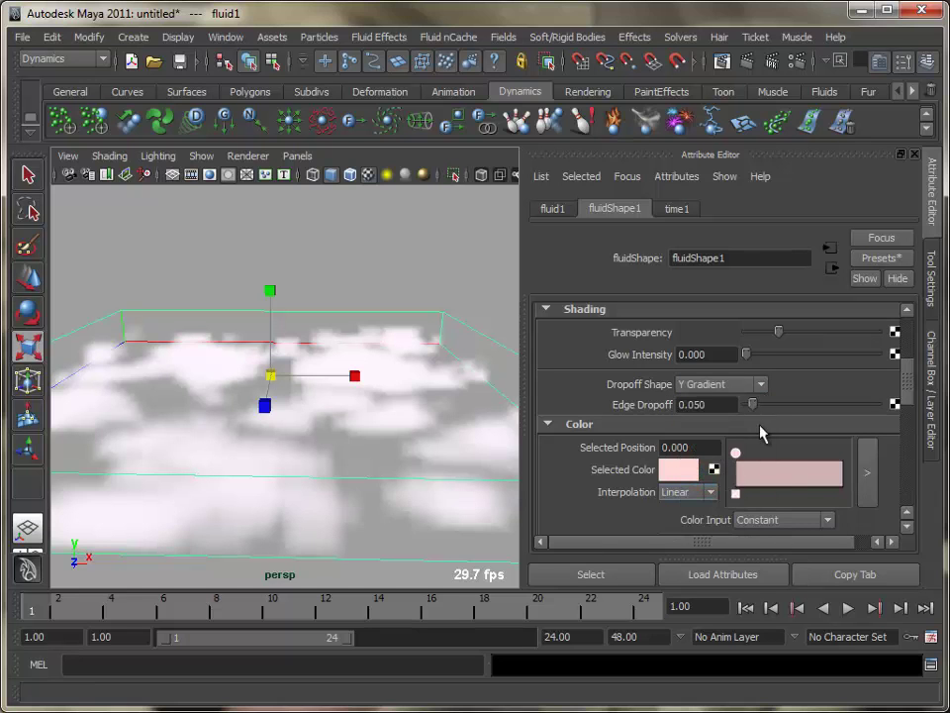
Raise the Edge Dropoff to about 0.83, checking the cloud layer's edges from the side and from above
{"action": "left_click_drag", "start_coordinate": [753, 409], "coordinate": [810, 404]}
{"action": "left_click_drag", "start_coordinate": [406, 493], "coordinate": [418, 464], "text": "alt"}
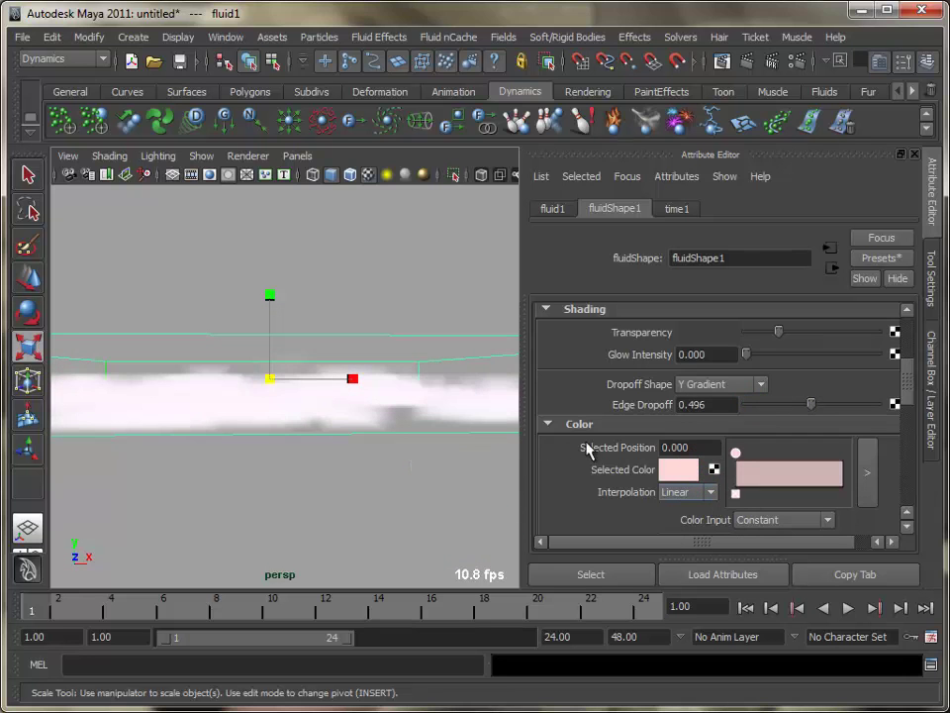
{"action": "left_click_drag", "start_coordinate": [820, 406], "coordinate": [866, 416]}
{"action": "left_click_drag", "start_coordinate": [414, 491], "coordinate": [416, 517], "text": "alt"}
{"action": "left_click_drag", "start_coordinate": [204, 515], "coordinate": [191, 516], "text": "alt"}
{"action": "middle_click_drag", "start_coordinate": [264, 507], "coordinate": [255, 517], "text": "alt"}
{"action": "left_click_drag", "start_coordinate": [257, 517], "coordinate": [278, 527], "text": "alt"}
In the fluid's texture settings, set Amplitude to about 0.9 and Ratio to about 0.56
{"action": "left_click_drag", "start_coordinate": [907, 381], "coordinate": [902, 500]}
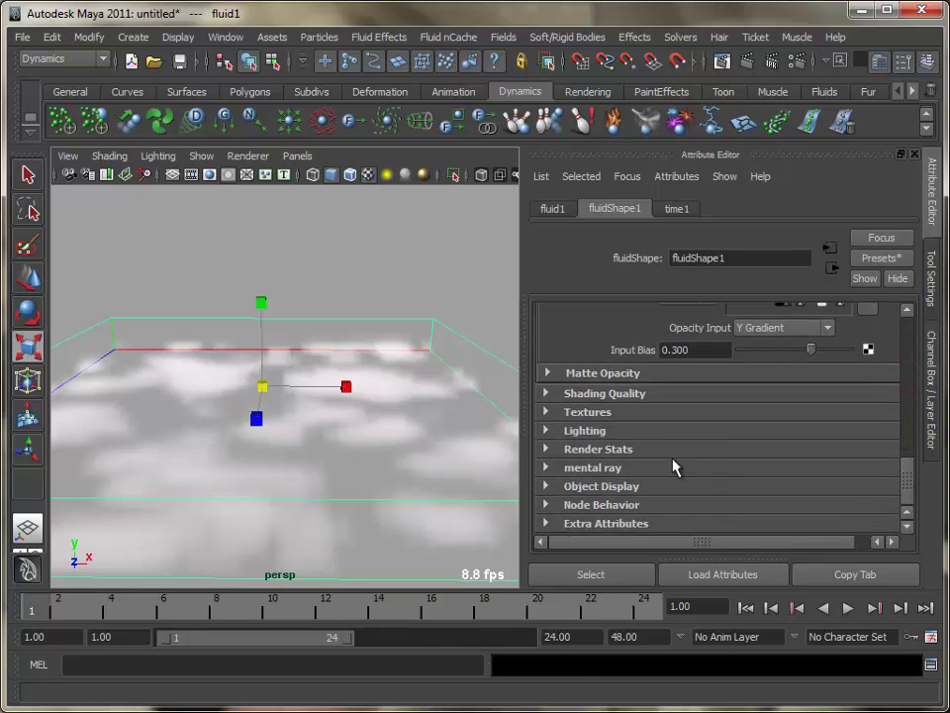
{"action": "left_click", "coordinate": [594, 412]}
{"action": "left_click_drag", "start_coordinate": [903, 420], "coordinate": [904, 458]}
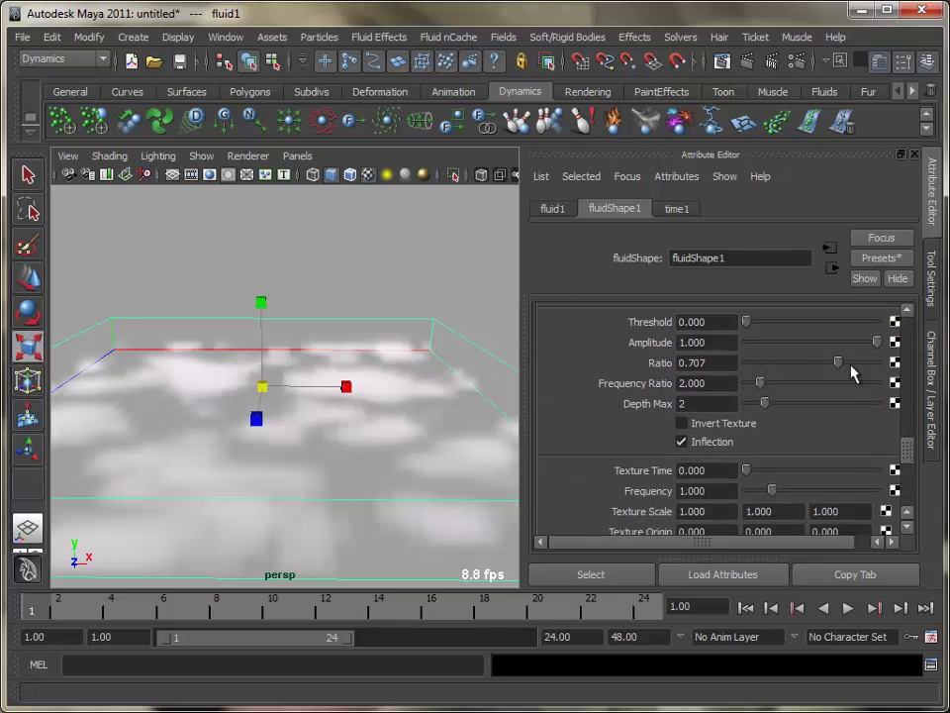
{"action": "left_click", "coordinate": [878, 339]}
{"action": "left_click_drag", "start_coordinate": [879, 342], "coordinate": [867, 346]}
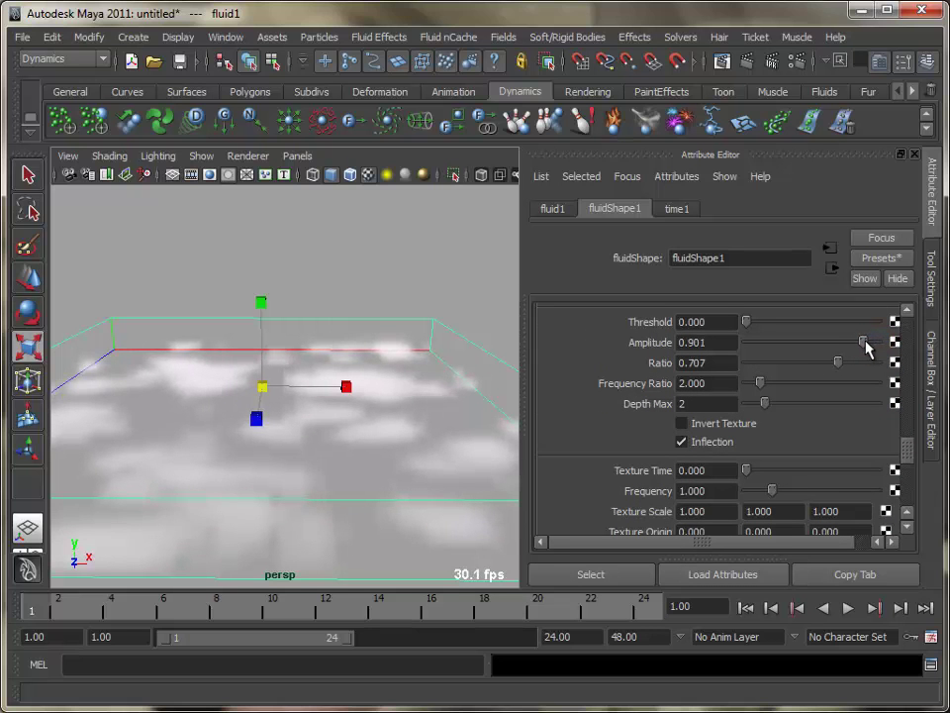
{"action": "mouse_move", "coordinate": [837, 364]}
{"action": "left_mouse_down"}
{"action": "mouse_move", "coordinate": [816, 364]}
{"action": "mouse_move", "coordinate": [823, 369]}
{"action": "left_mouse_up"}
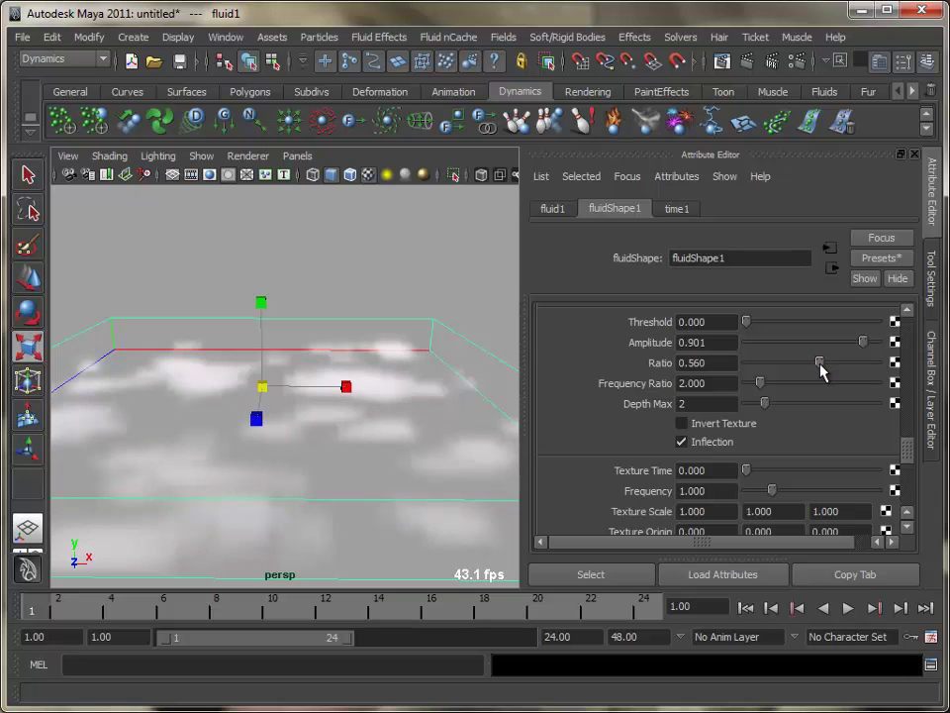
Raise the texture's Frequency Ratio to about 3.745 and render the current frame as a test
{"action": "left_click_drag", "start_coordinate": [762, 385], "coordinate": [788, 395]}
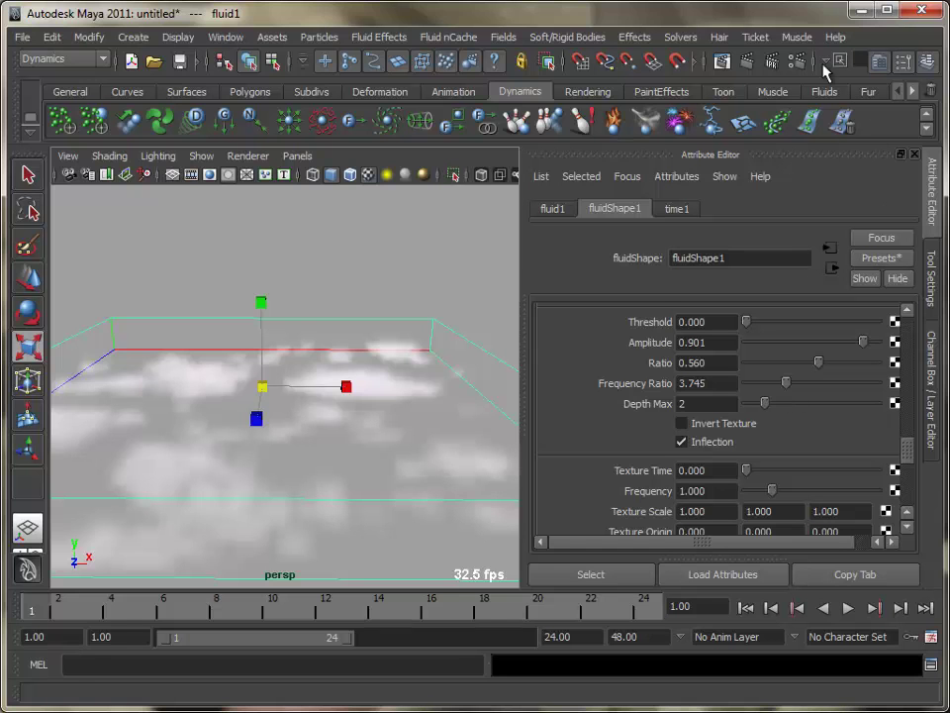
{"action": "left_click", "coordinate": [744, 60]}
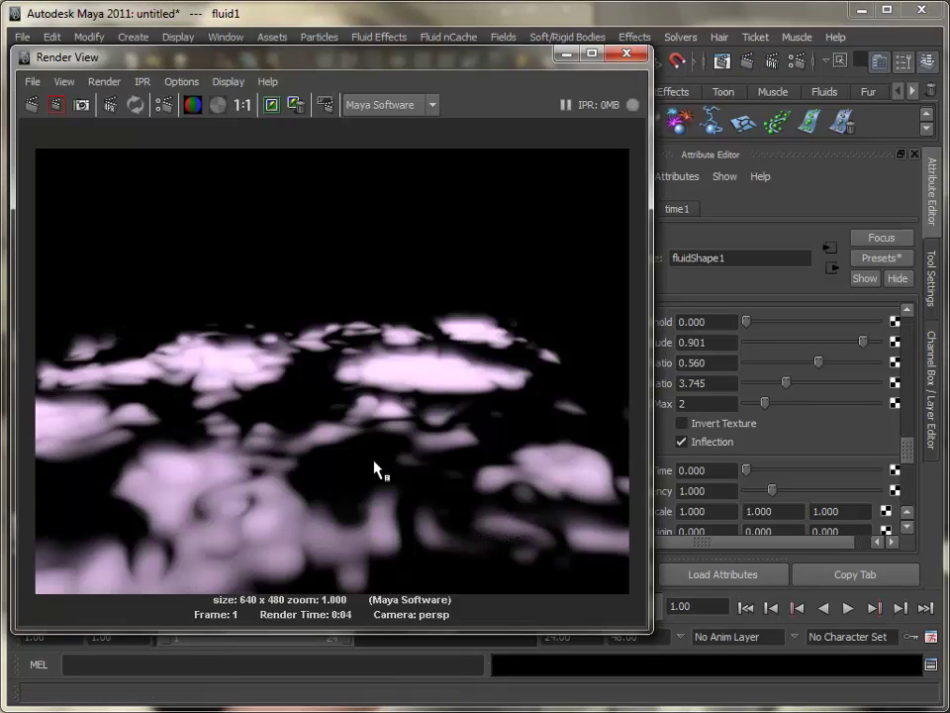
{"action": "left_click", "coordinate": [566, 55]}
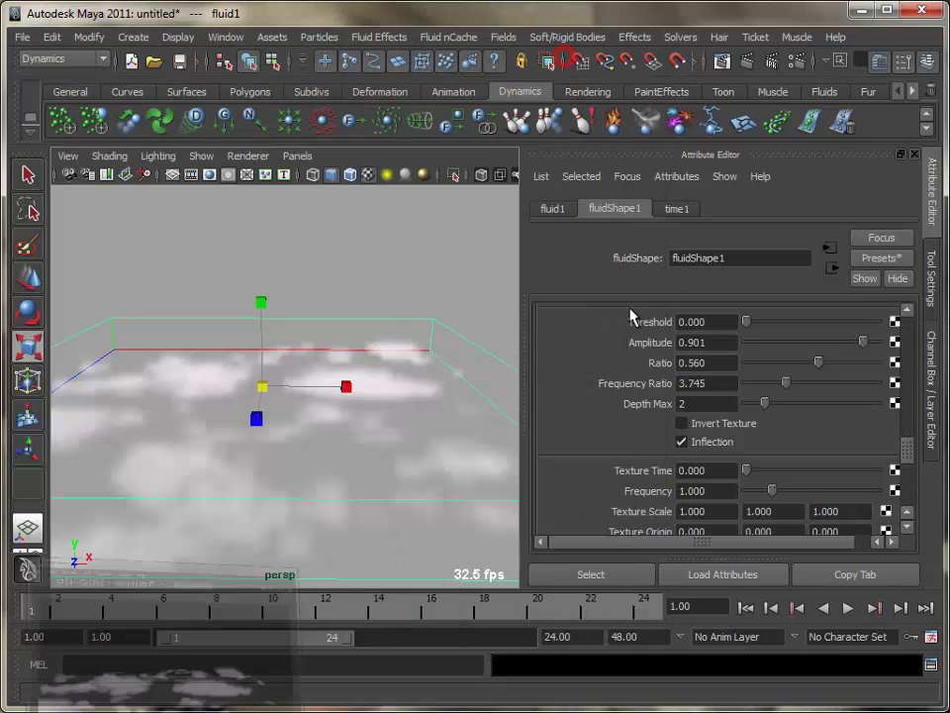
Set the texture's Depth Max to 4 and render the current frame to check the added detail
{"action": "left_click_drag", "start_coordinate": [908, 442], "coordinate": [908, 468]}
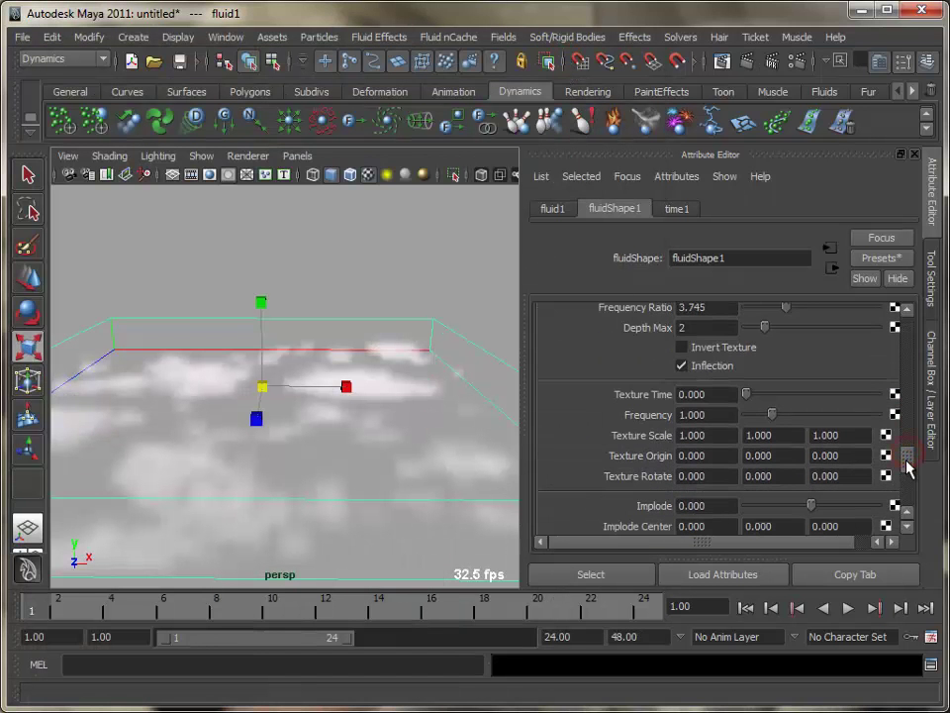
{"action": "left_click_drag", "start_coordinate": [693, 327], "coordinate": [575, 331]}
{"action": "type", "text": "4"}
{"action": "key", "text": "Return"}
{"action": "left_click", "coordinate": [744, 61]}
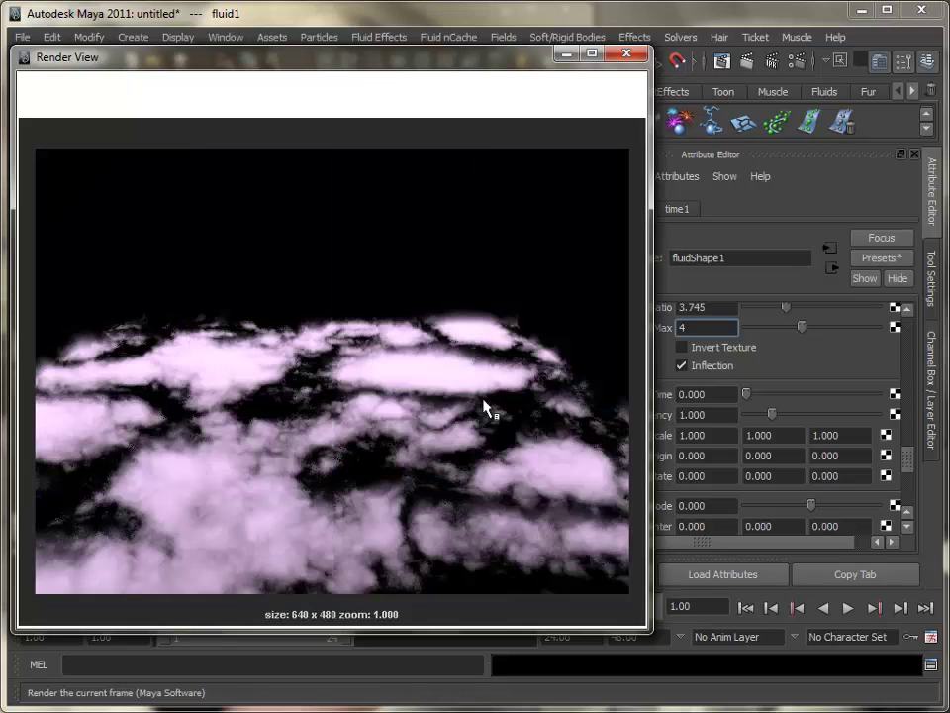
{"action": "left_click", "coordinate": [565, 55]}
Lighten the fluid's pink Color to a paler, almost white pink
{"action": "mouse_move", "coordinate": [902, 458]}
{"action": "left_mouse_down"}
{"action": "mouse_move", "coordinate": [893, 351]}
{"action": "mouse_move", "coordinate": [893, 364]}
{"action": "left_mouse_up"}
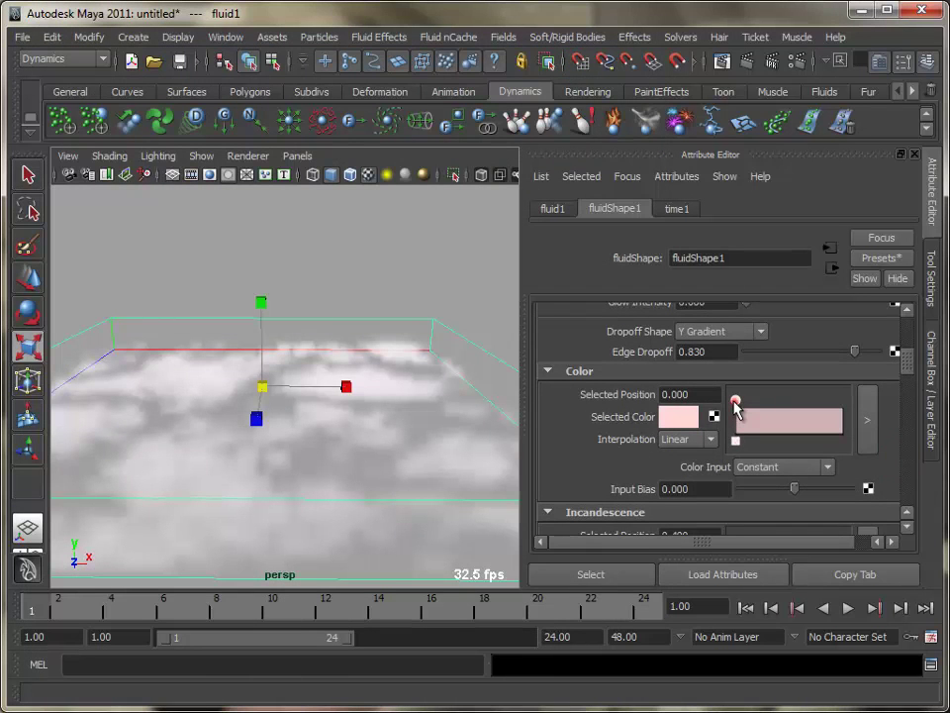
{"action": "left_click", "coordinate": [680, 417]}
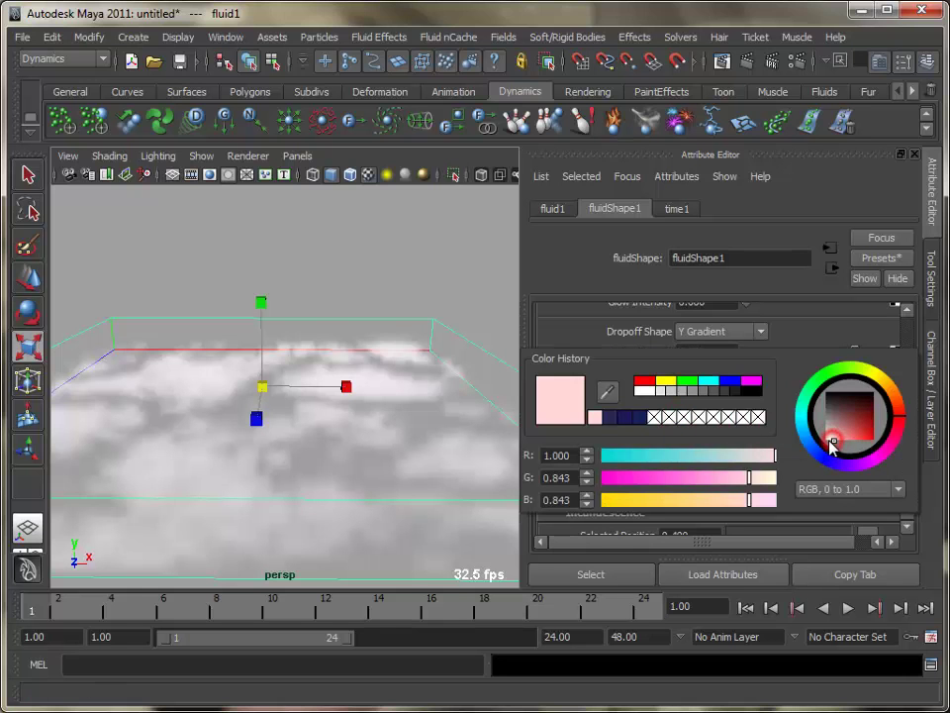
{"action": "left_click_drag", "start_coordinate": [834, 439], "coordinate": [833, 447]}
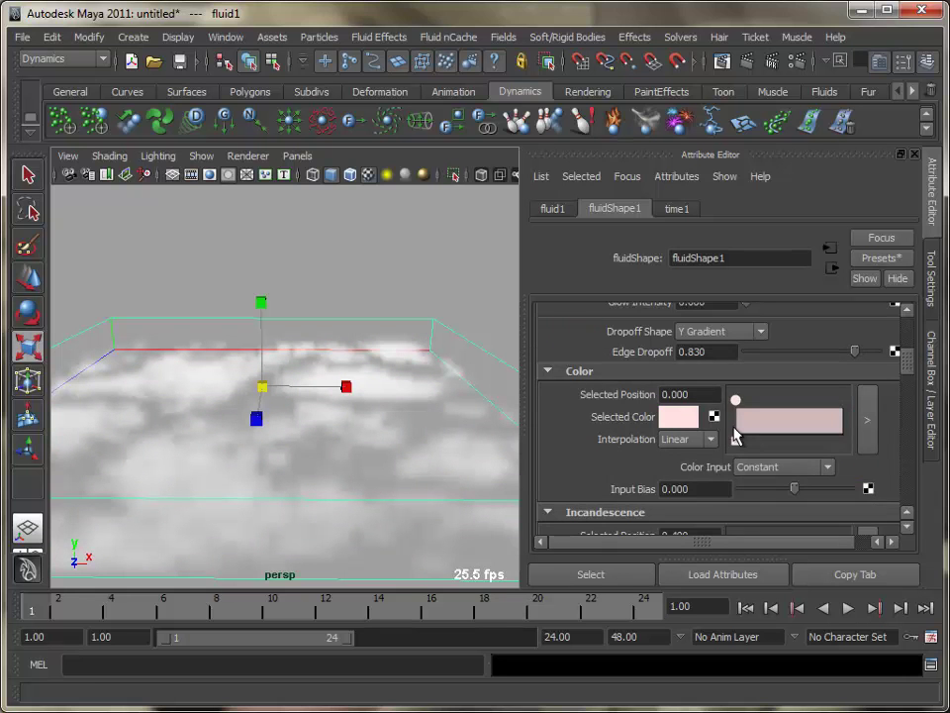
Set the texture Frequency to about 1.454 and render the current frame to judge the cloud size
{"action": "scroll", "coordinate": [735, 436], "scroll_direction": "down", "scroll_amount": 15}
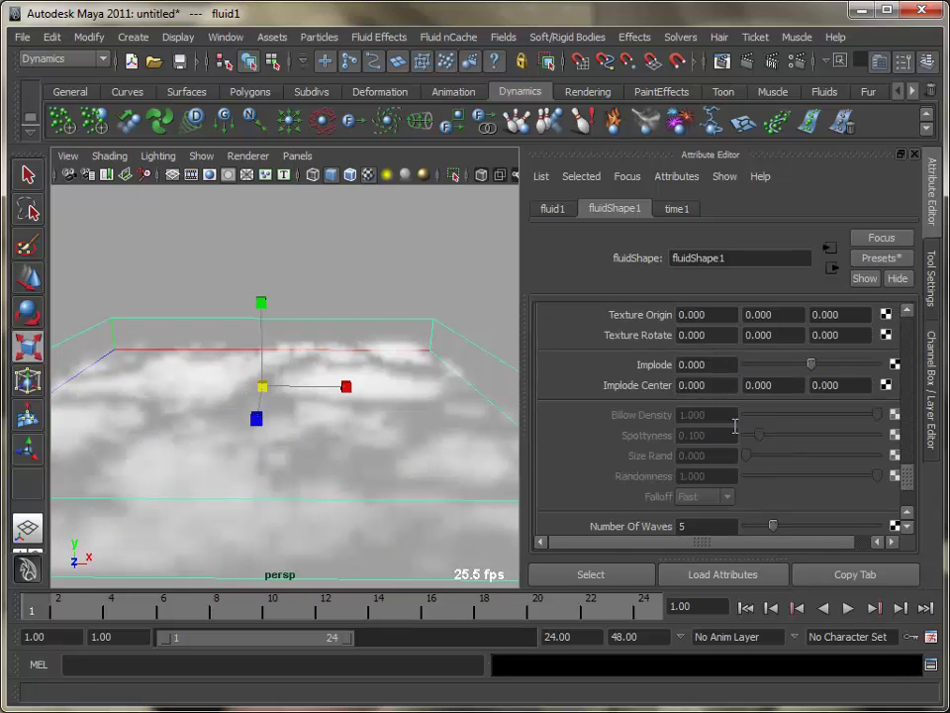
{"action": "scroll", "coordinate": [663, 436], "scroll_direction": "up", "scroll_amount": 2}
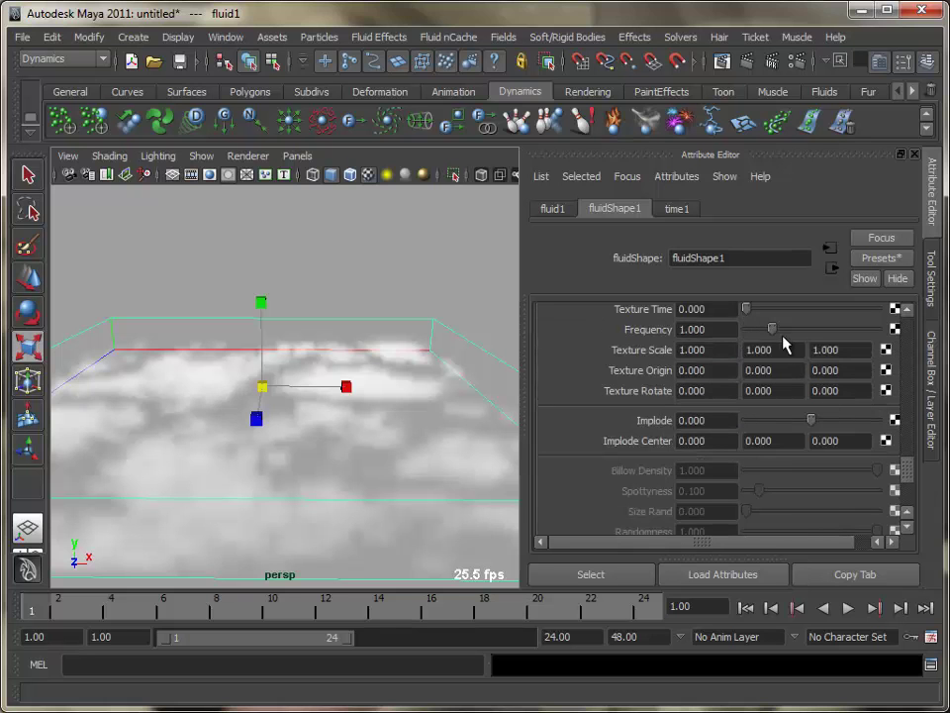
{"action": "left_click_drag", "start_coordinate": [774, 332], "coordinate": [771, 333]}
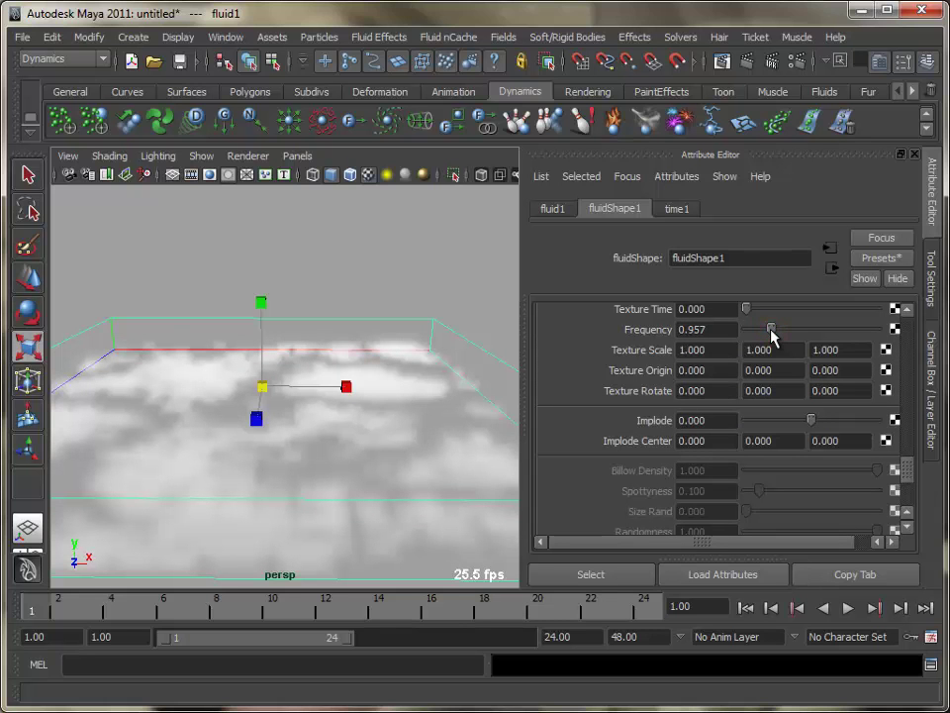
{"action": "left_click_drag", "start_coordinate": [772, 333], "coordinate": [785, 335]}
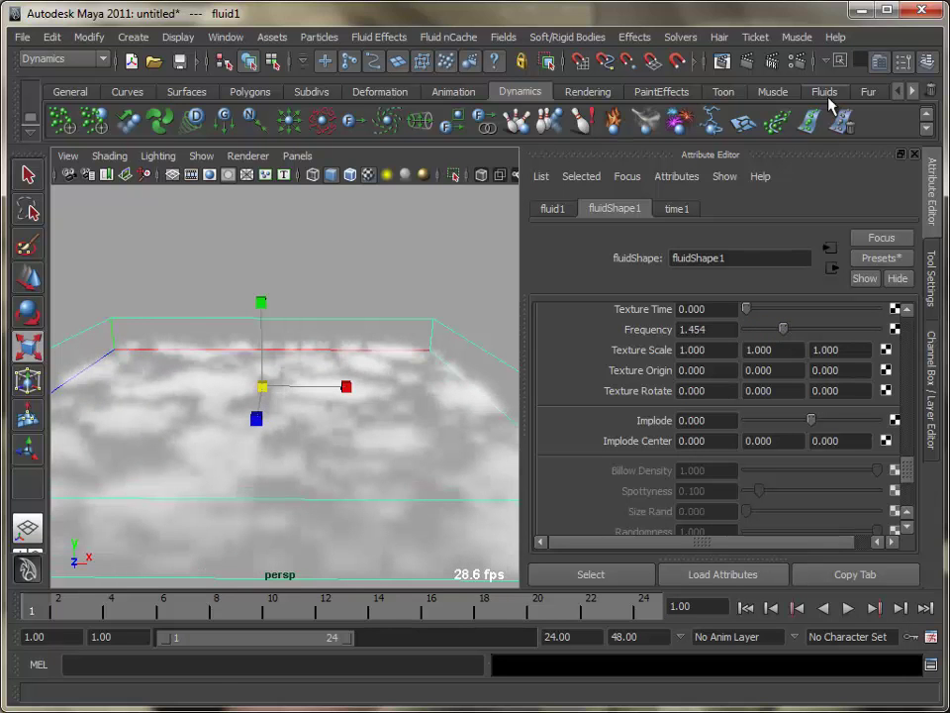
{"action": "left_click", "coordinate": [747, 61]}
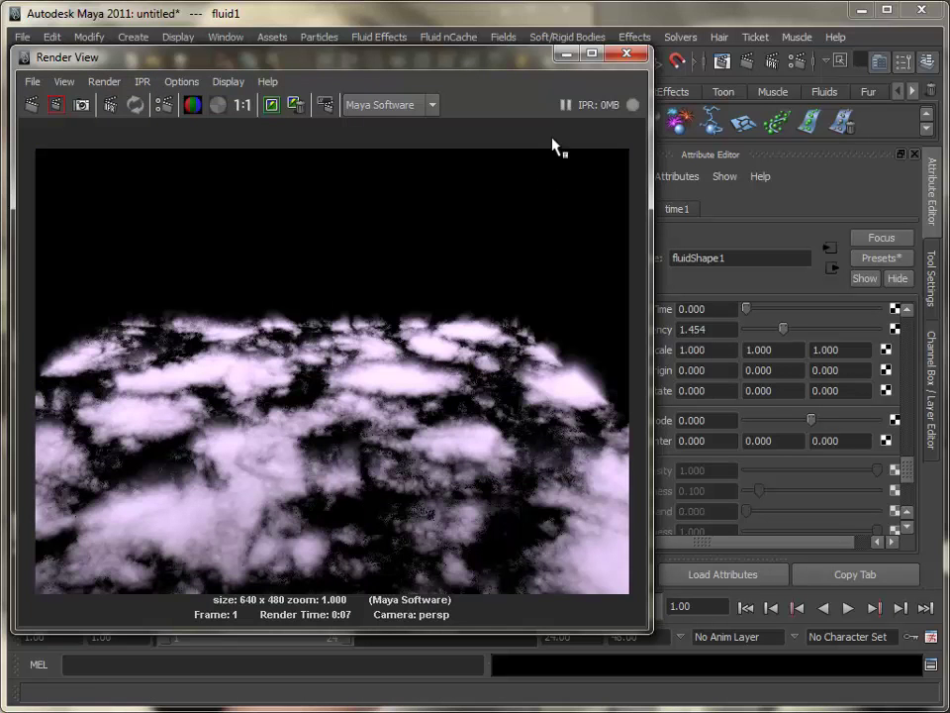
{"action": "left_click", "coordinate": [564, 56]}
Set the texture's Implode to about 0.362 and its Implode Center Z to about -3.01
{"action": "mouse_move", "coordinate": [403, 456]}
{"action": "left_mouse_down", "text": "alt"}
{"action": "mouse_move", "coordinate": [410, 439]}
{"action": "mouse_move", "coordinate": [403, 456]}
{"action": "mouse_move", "coordinate": [414, 462]}
{"action": "left_mouse_up", "text": "alt"}
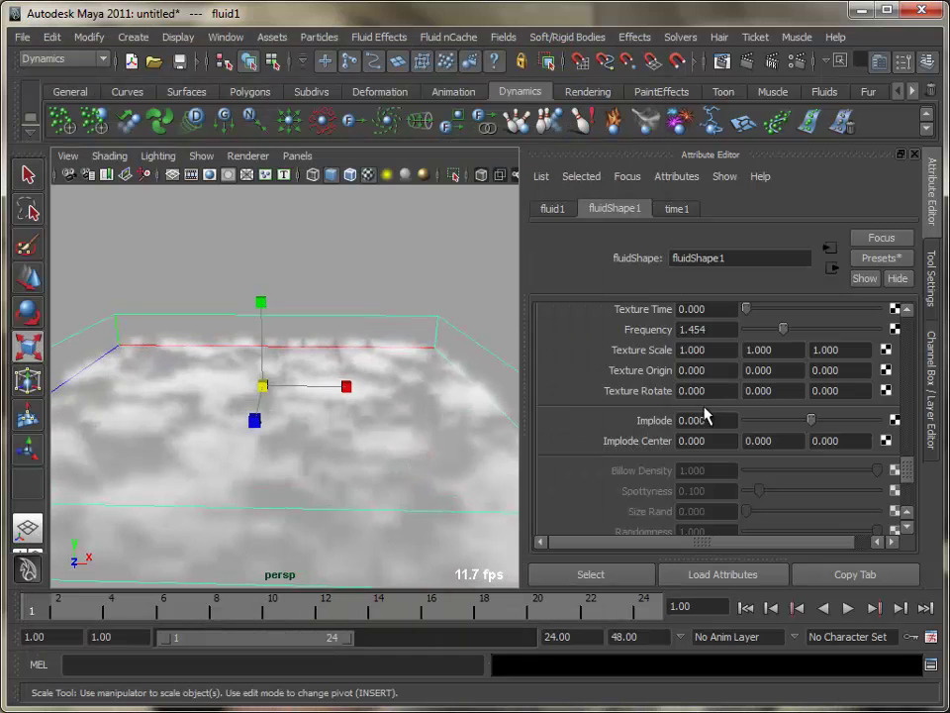
{"action": "left_click_drag", "start_coordinate": [807, 427], "coordinate": [838, 428]}
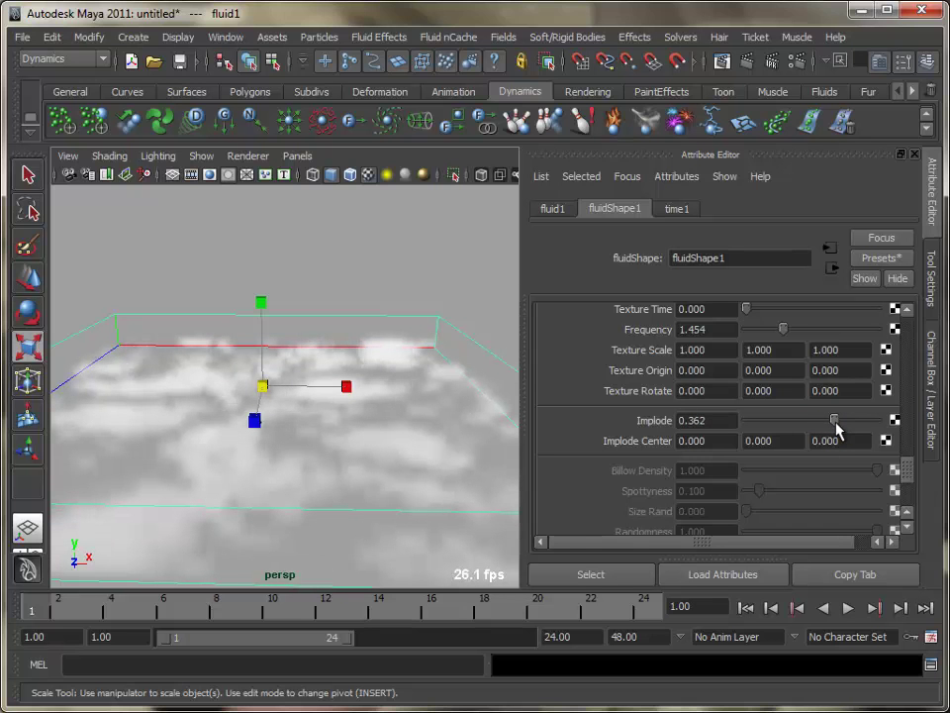
{"action": "left_click_drag", "start_coordinate": [831, 442], "coordinate": [557, 468], "text": "ctrl"}
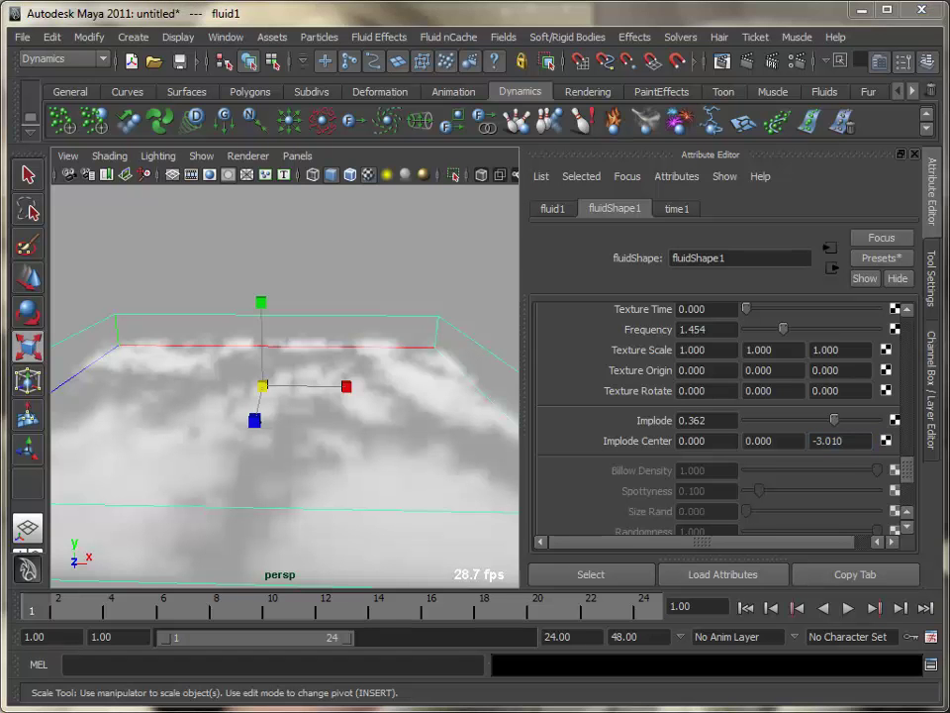
Create the expression "fluidShape1.textureTime=time * 0.4" on the fluid's Texture Time
{"action": "scroll", "coordinate": [908, 442], "scroll_direction": "up", "scroll_amount": 5}
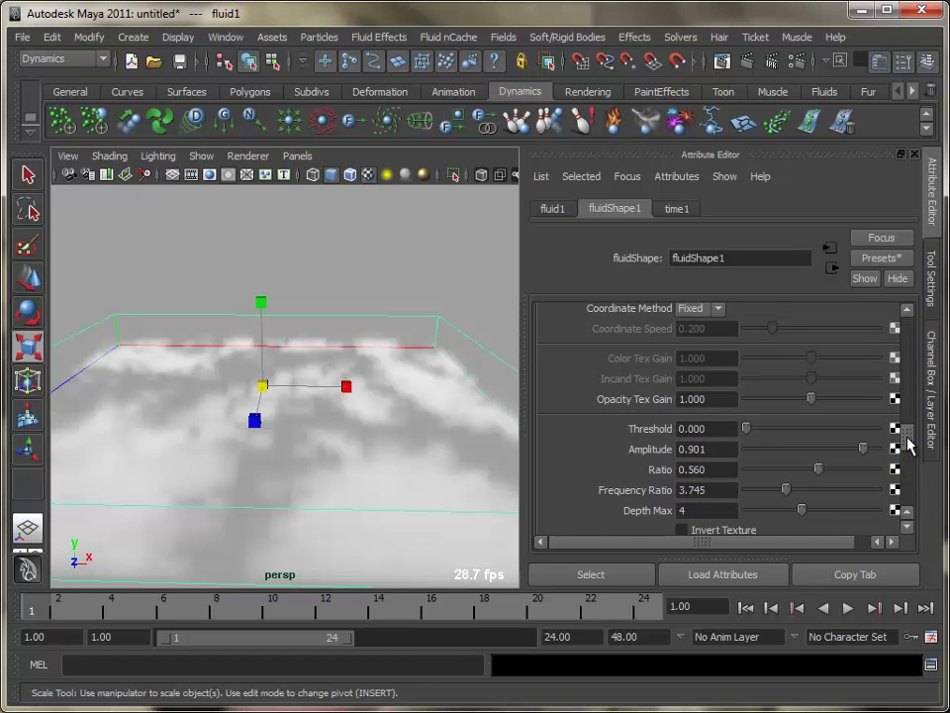
{"action": "scroll", "coordinate": [908, 442], "scroll_direction": "down", "scroll_amount": 4}
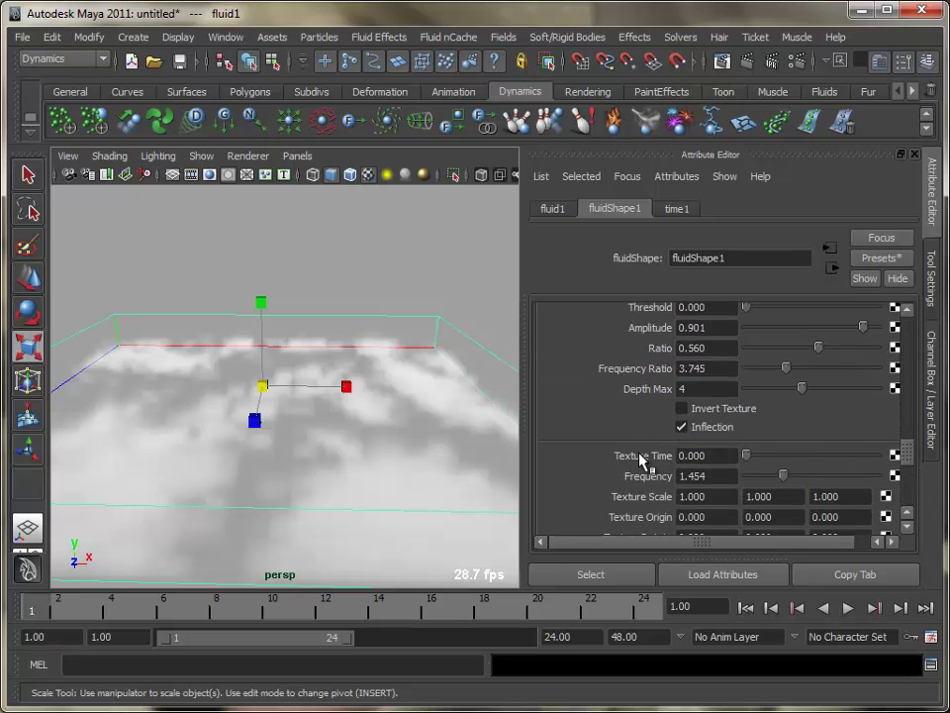
{"action": "right_click", "coordinate": [641, 459]}
{"action": "left_click", "coordinate": [683, 463]}
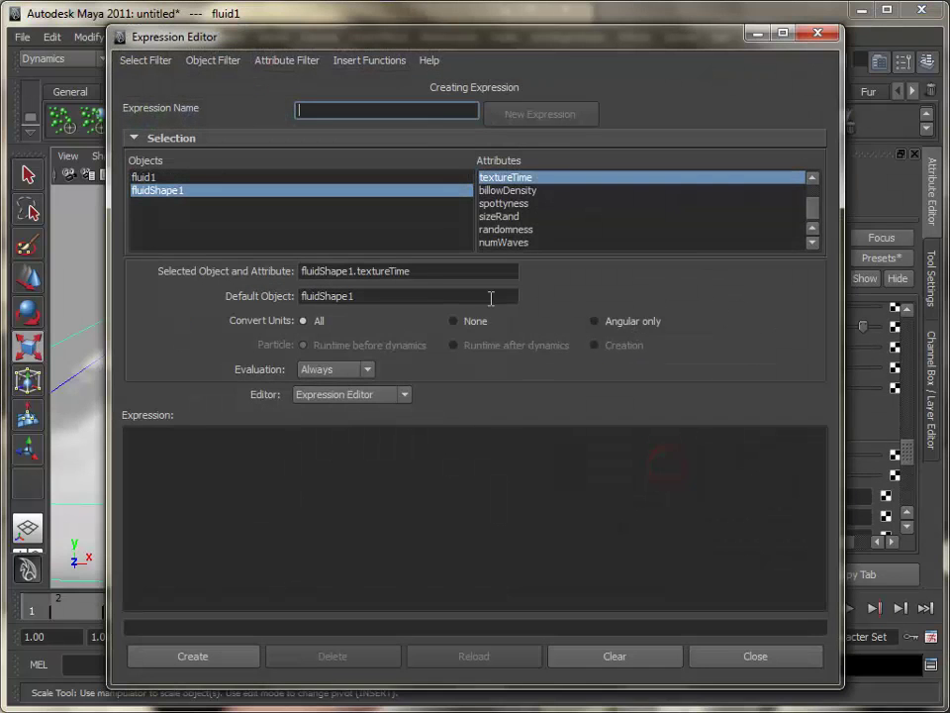
{"action": "left_click_drag", "start_coordinate": [424, 274], "coordinate": [199, 472]}
{"action": "left_click", "coordinate": [351, 435]}
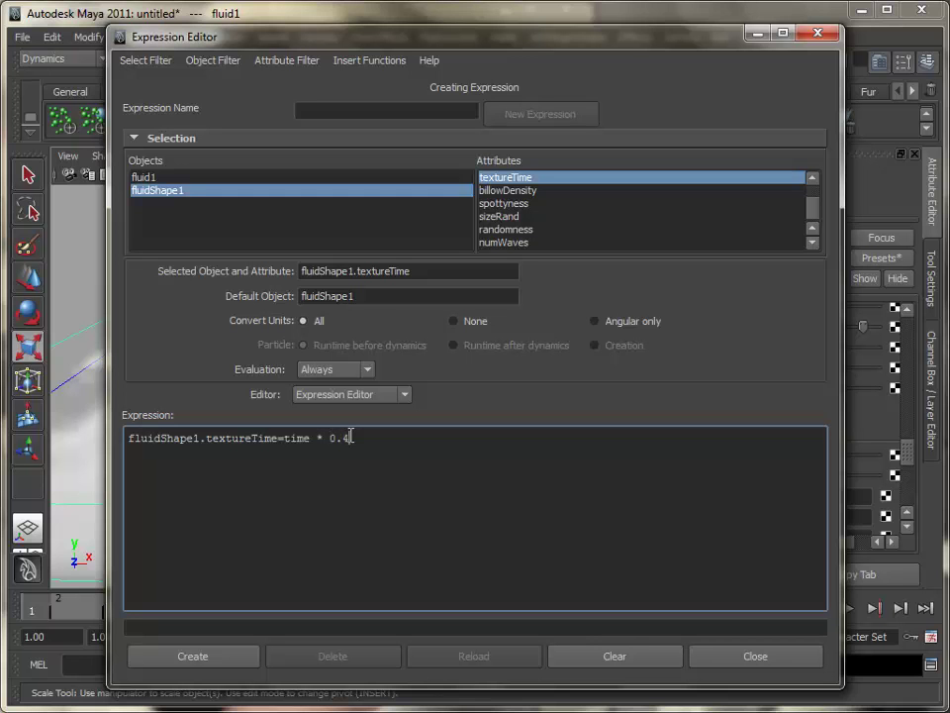
{"action": "left_click", "coordinate": [197, 657]}
{"action": "left_click", "coordinate": [789, 657]}
Extend the playback range to end at frame 150
{"action": "double_click", "coordinate": [559, 637]}
{"action": "type", "text": "150"}
{"action": "key", "text": "Return"}
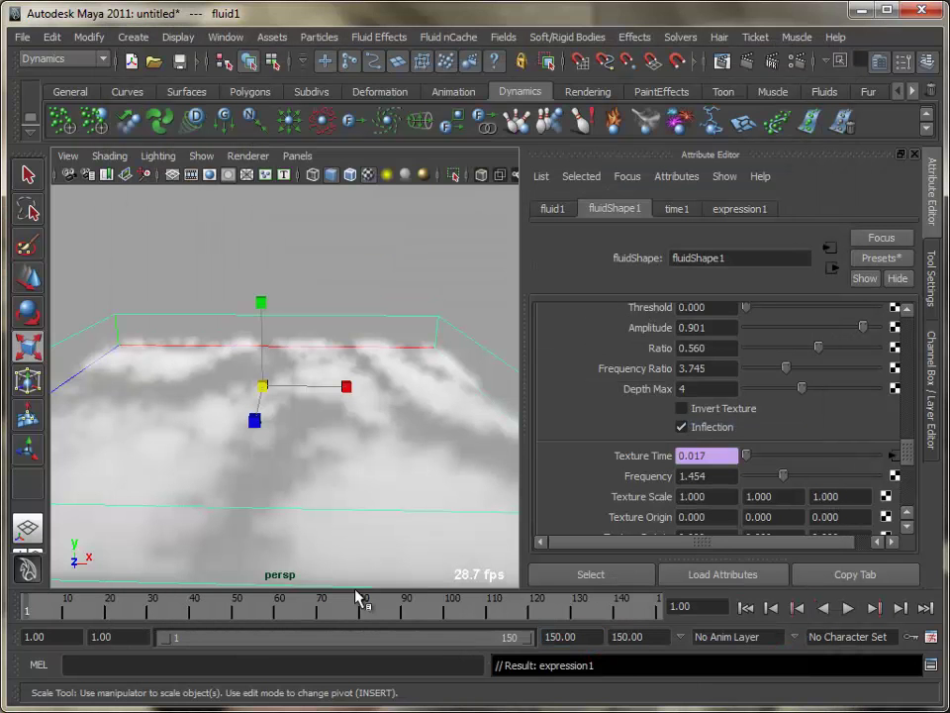
Play the animation from frame 1 and stop it at frame 30 to judge the cloud motion
{"action": "key", "text": "alt+v"}
{"action": "mouse_move", "coordinate": [107, 612]}
{"action": "left_mouse_down"}
{"action": "mouse_move", "coordinate": [159, 615]}
{"action": "mouse_move", "coordinate": [25, 615]}
{"action": "left_mouse_up"}
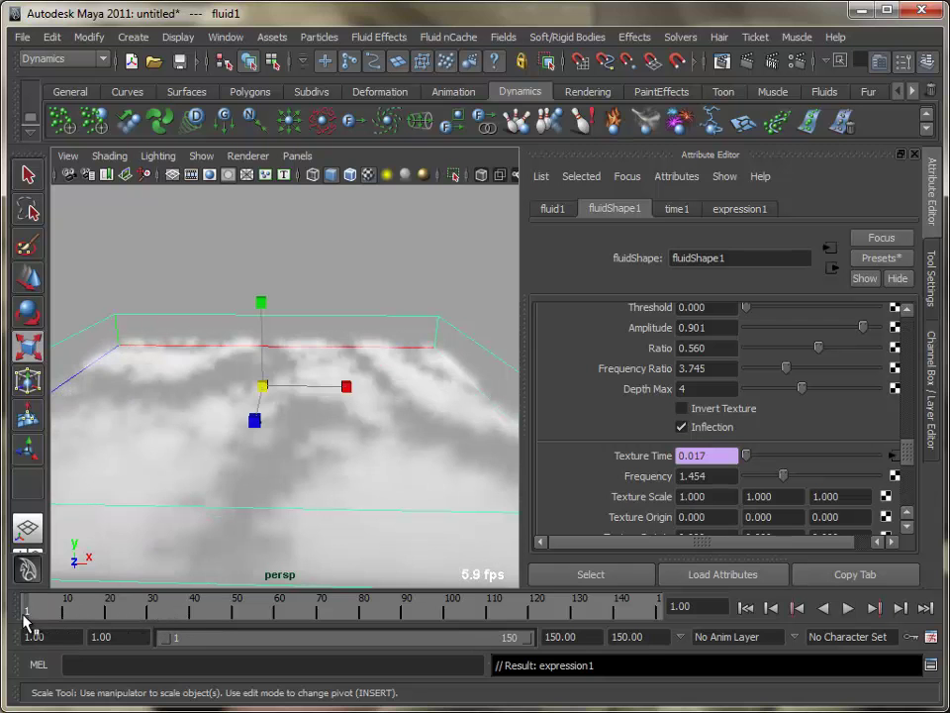
{"action": "left_click", "coordinate": [847, 608]}
{"action": "left_click", "coordinate": [848, 609]}
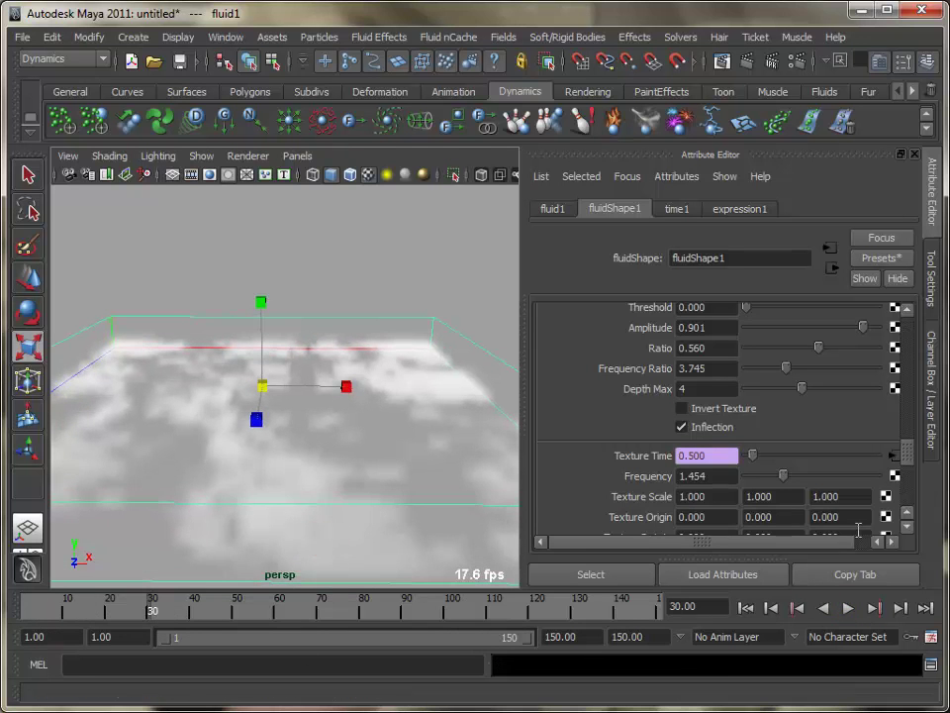
Enable Self Shadow in the fluid's lighting settings
{"action": "left_click_drag", "start_coordinate": [908, 449], "coordinate": [900, 502]}
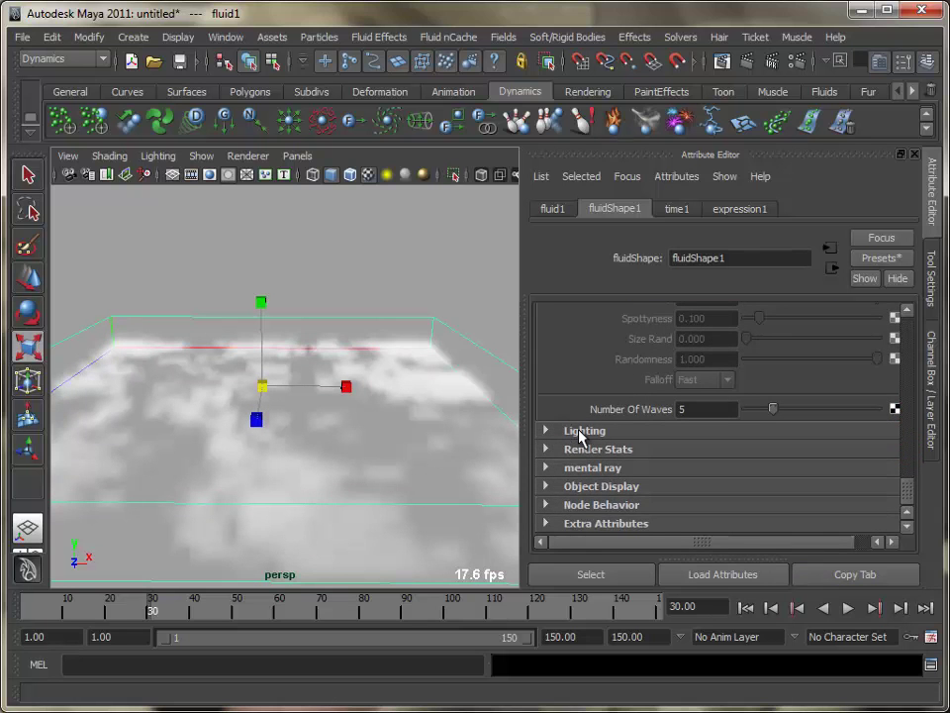
{"action": "left_click", "coordinate": [583, 433]}
{"action": "scroll", "coordinate": [609, 450], "scroll_direction": "down", "scroll_amount": 2}
{"action": "left_click", "coordinate": [682, 395]}
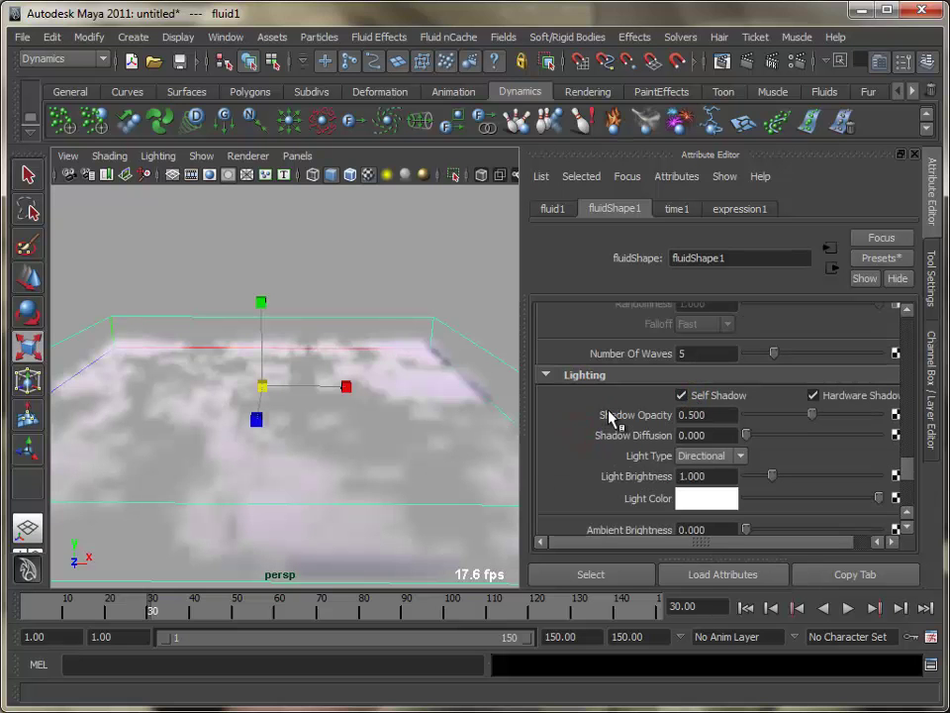
Set the shading Quality to 4 and the Render Interpolator to smooth, and render the current frame to check the clouds
{"action": "left_click_drag", "start_coordinate": [905, 469], "coordinate": [908, 389]}
{"action": "left_click", "coordinate": [611, 456]}
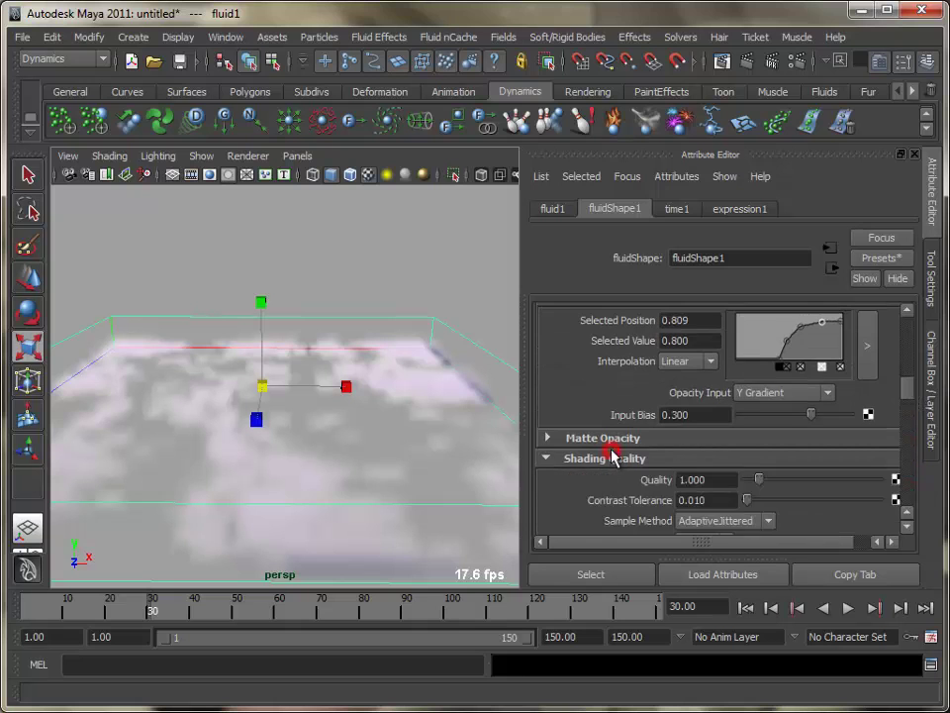
{"action": "scroll", "coordinate": [665, 477], "scroll_direction": "down", "scroll_amount": 2}
{"action": "left_click", "coordinate": [718, 427]}
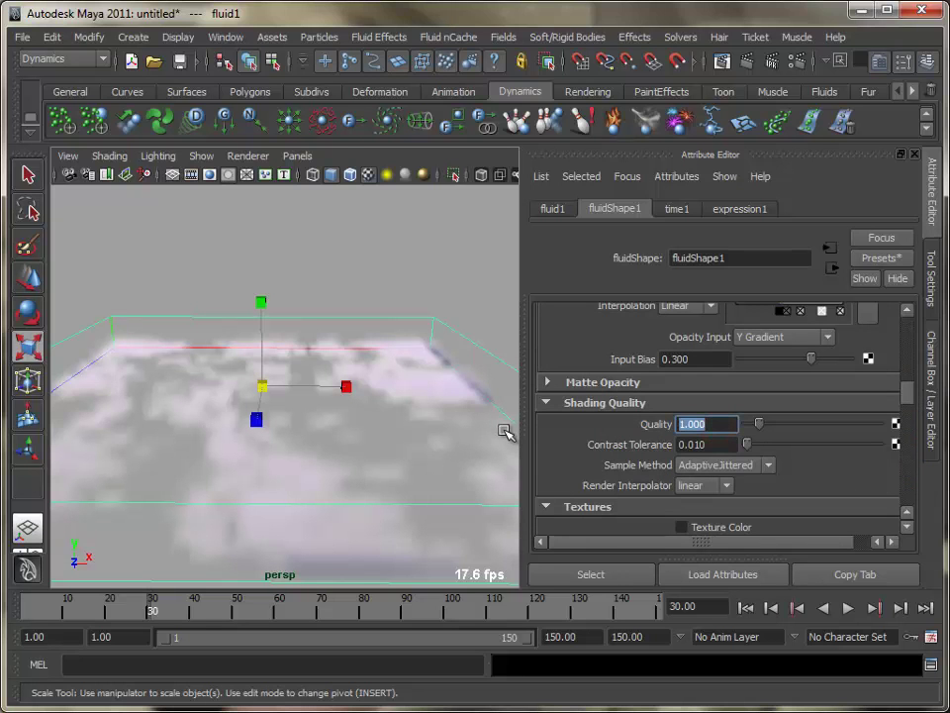
{"action": "type", "text": "4"}
{"action": "key", "text": "Return"}
{"action": "left_click", "coordinate": [705, 485]}
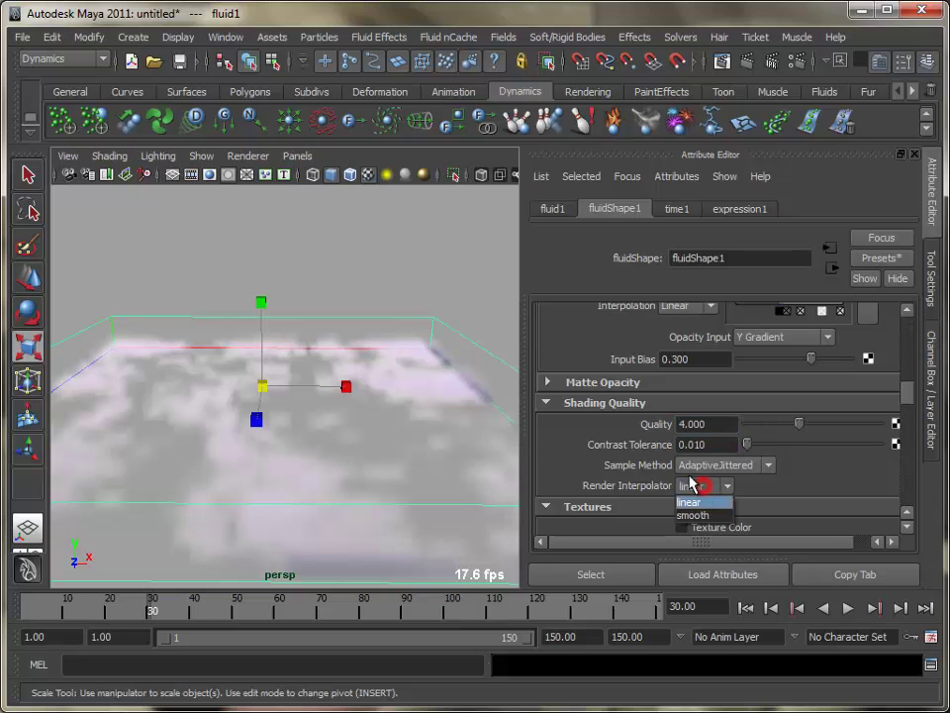
{"action": "left_click", "coordinate": [688, 512]}
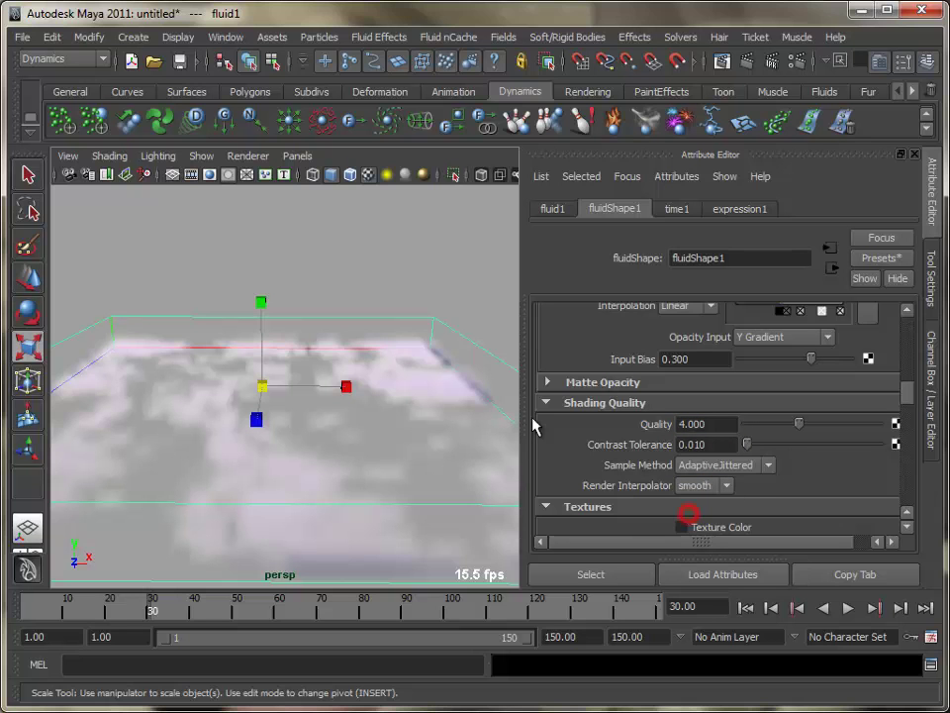
{"action": "left_click", "coordinate": [749, 62]}
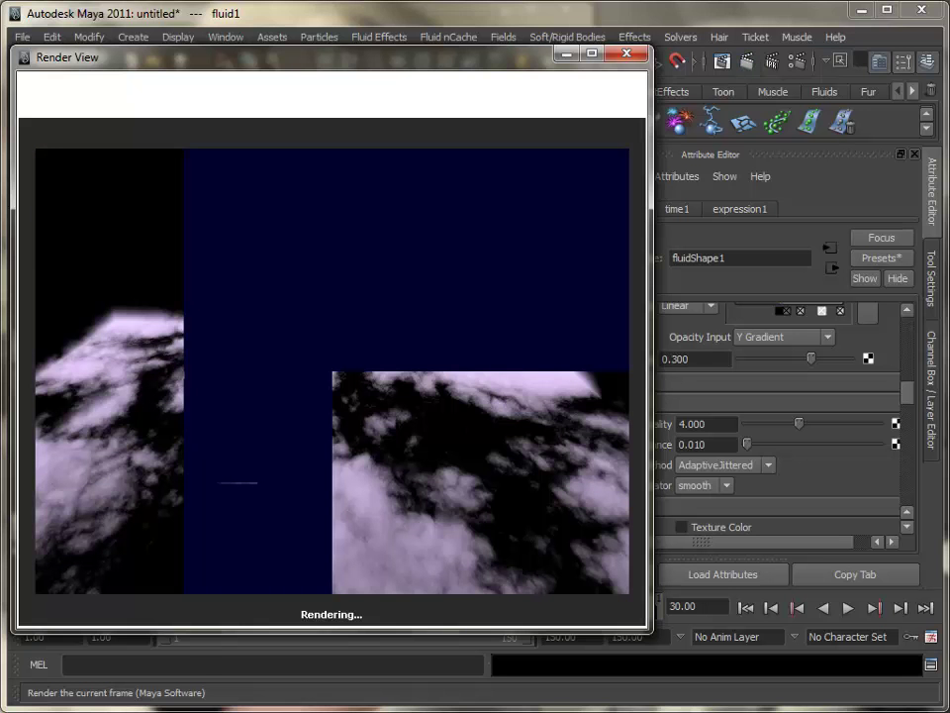
{"action": "left_click", "coordinate": [627, 53]}
Set the size of a new 3D fluid container to X 30, Y 5 and Z 30 in its creation options
{"action": "mouse_move", "coordinate": [412, 516]}
{"action": "left_mouse_down", "text": "alt"}
{"action": "mouse_move", "coordinate": [403, 501]}
{"action": "mouse_move", "coordinate": [411, 514]}
{"action": "left_mouse_up", "text": "alt"}
{"action": "right_click_drag", "start_coordinate": [412, 514], "coordinate": [382, 527], "text": "alt"}
{"action": "left_click_drag", "start_coordinate": [382, 527], "coordinate": [399, 524], "text": "alt"}
{"action": "middle_click_drag", "start_coordinate": [399, 523], "coordinate": [405, 530], "text": "alt"}
{"action": "right_click_drag", "start_coordinate": [405, 531], "coordinate": [342, 535], "text": "alt"}
{"action": "middle_click_drag", "start_coordinate": [342, 534], "coordinate": [352, 560], "text": "alt"}
{"action": "right_click_drag", "start_coordinate": [357, 555], "coordinate": [316, 554], "text": "alt"}
{"action": "middle_click_drag", "start_coordinate": [328, 545], "coordinate": [351, 550], "text": "alt"}
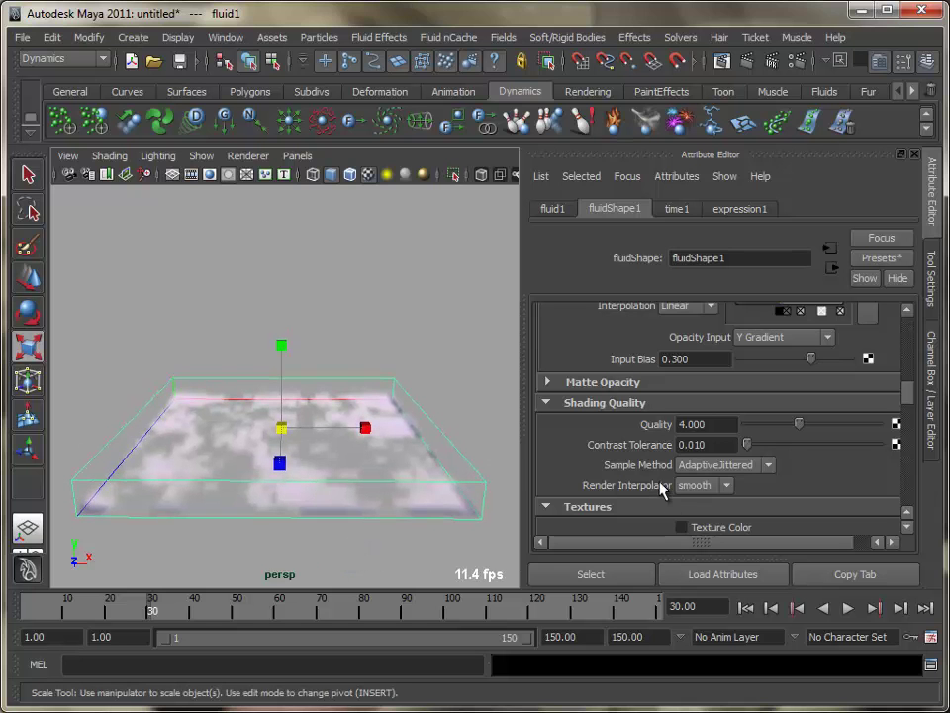
{"action": "scroll", "coordinate": [399, 210], "scroll_direction": "down", "scroll_amount": 5}
{"action": "middle_click_drag", "start_coordinate": [347, 316], "coordinate": [346, 356], "text": "alt"}
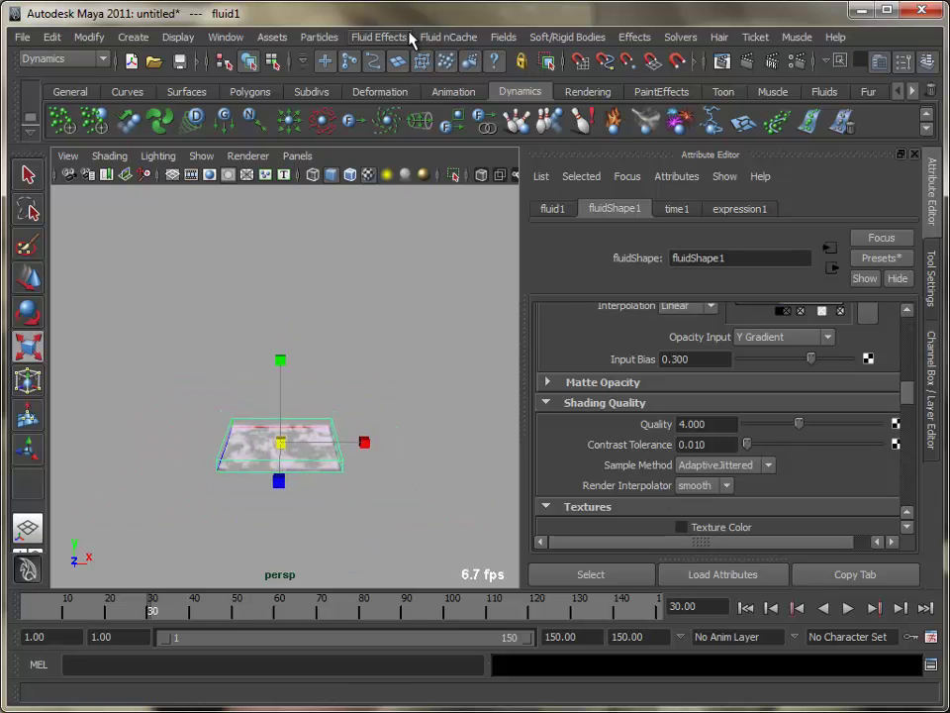
{"action": "left_click", "coordinate": [454, 37]}
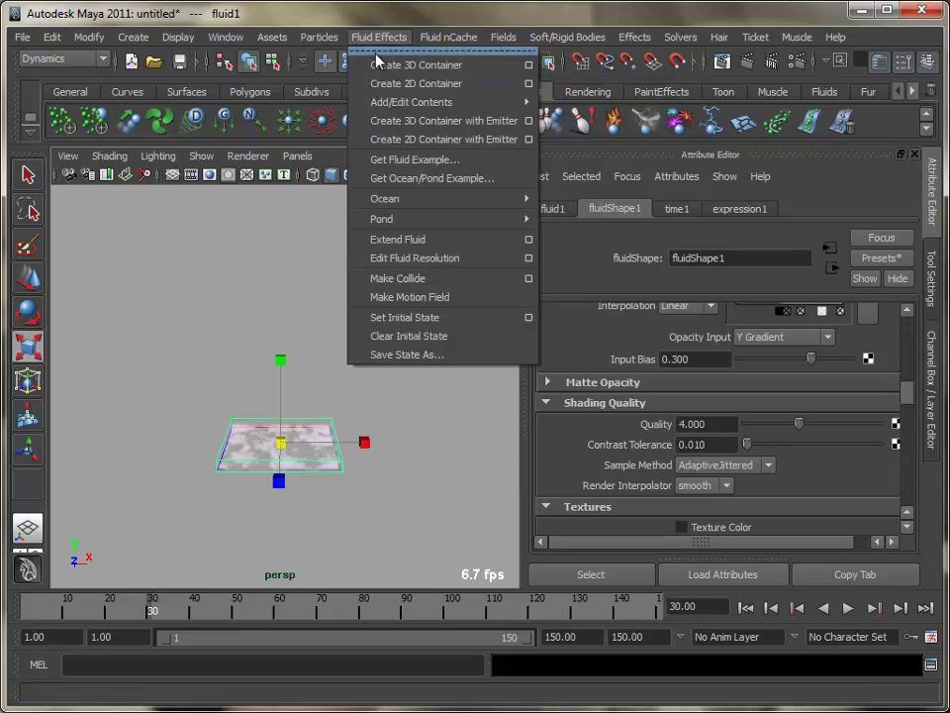
{"action": "left_click", "coordinate": [529, 64]}
{"action": "left_click_drag", "start_coordinate": [492, 174], "coordinate": [708, 134]}
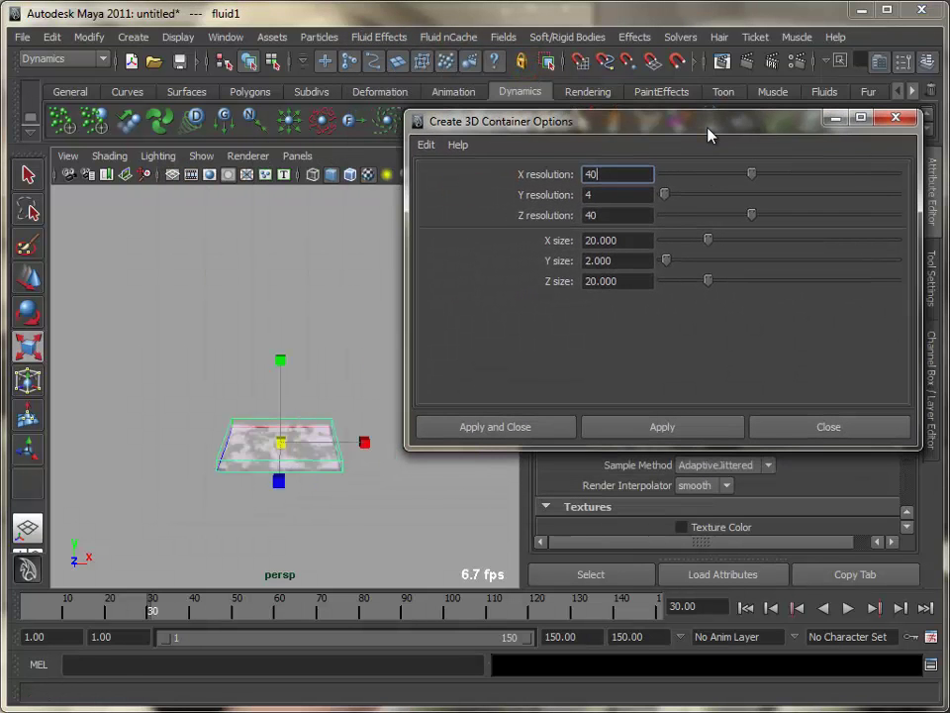
{"action": "double_click", "coordinate": [638, 243]}
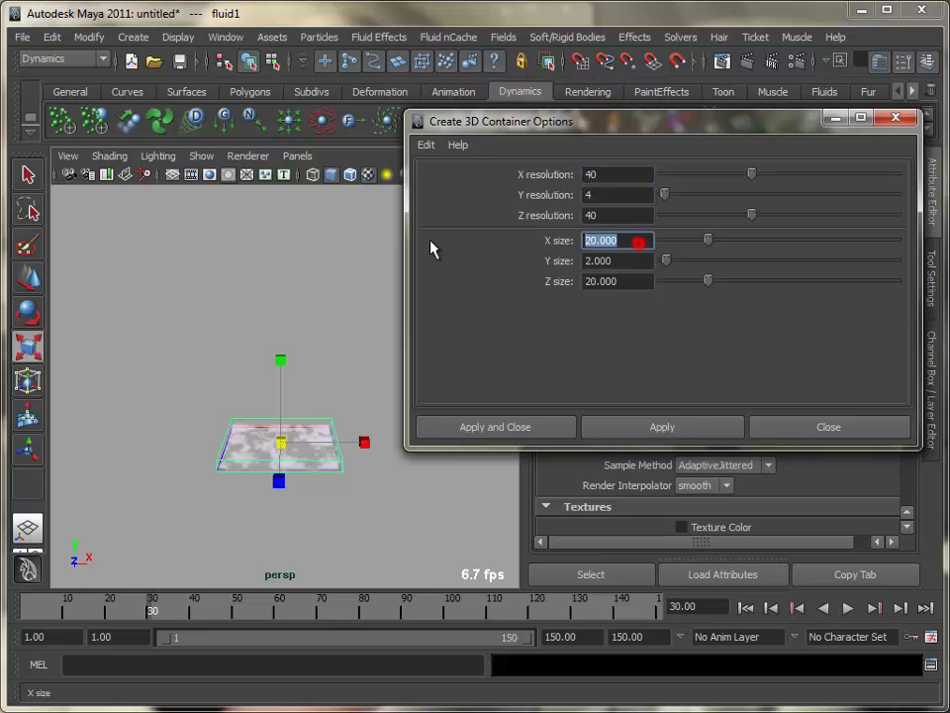
{"action": "type", "text": "30"}
{"action": "key", "text": "Tab"}
{"action": "type", "text": "5"}
{"action": "key", "text": "Tab"}
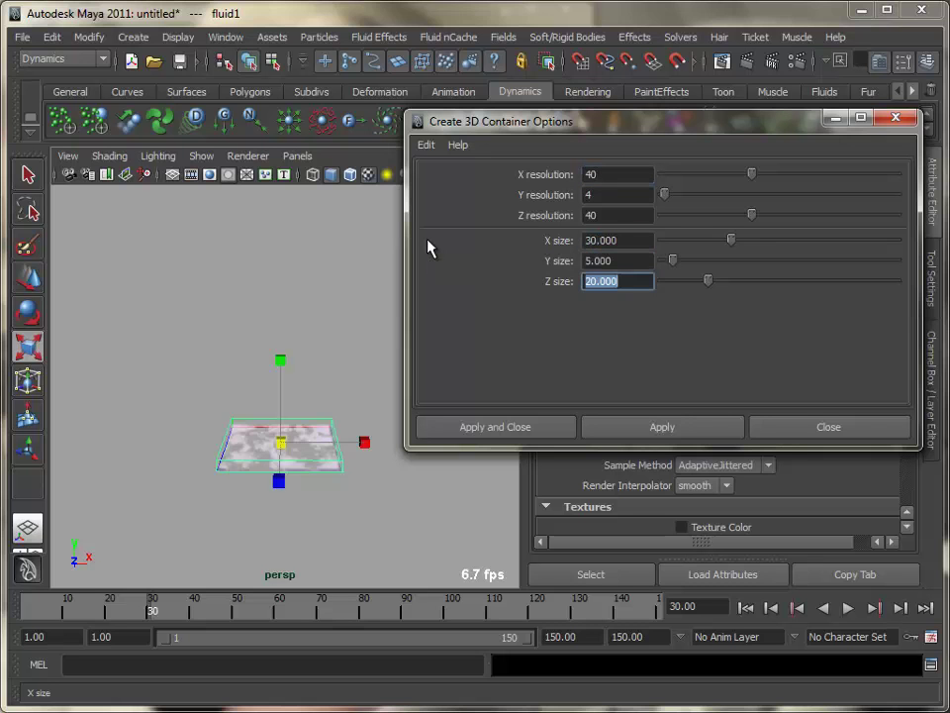
{"action": "type", "text": "30"}
{"action": "key", "text": "Tab"}
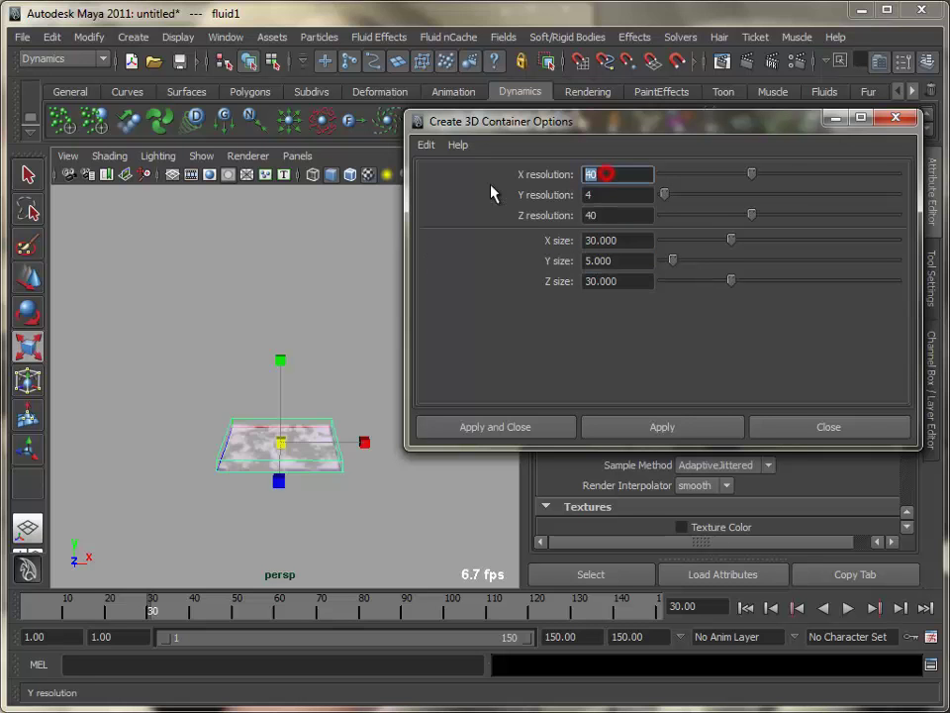
Set the new container's resolution to X 30, Y 5 and Z 30 and create it
{"action": "type", "text": "30"}
{"action": "key", "text": "Tab"}
{"action": "type", "text": "5"}
{"action": "key", "text": "Tab"}
{"action": "type", "text": "30"}
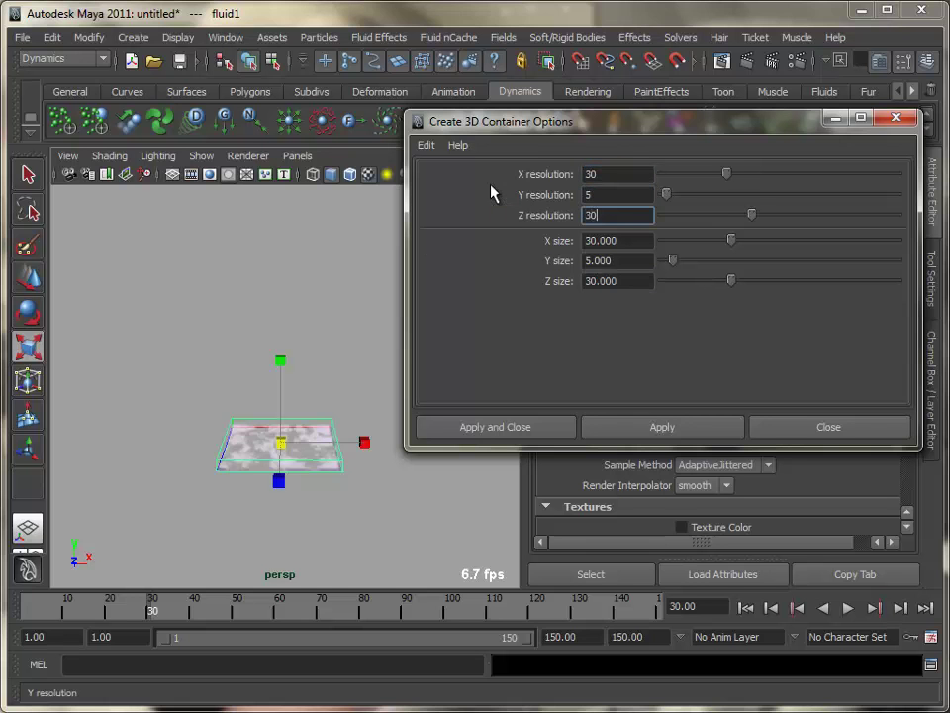
{"action": "left_click", "coordinate": [490, 442]}
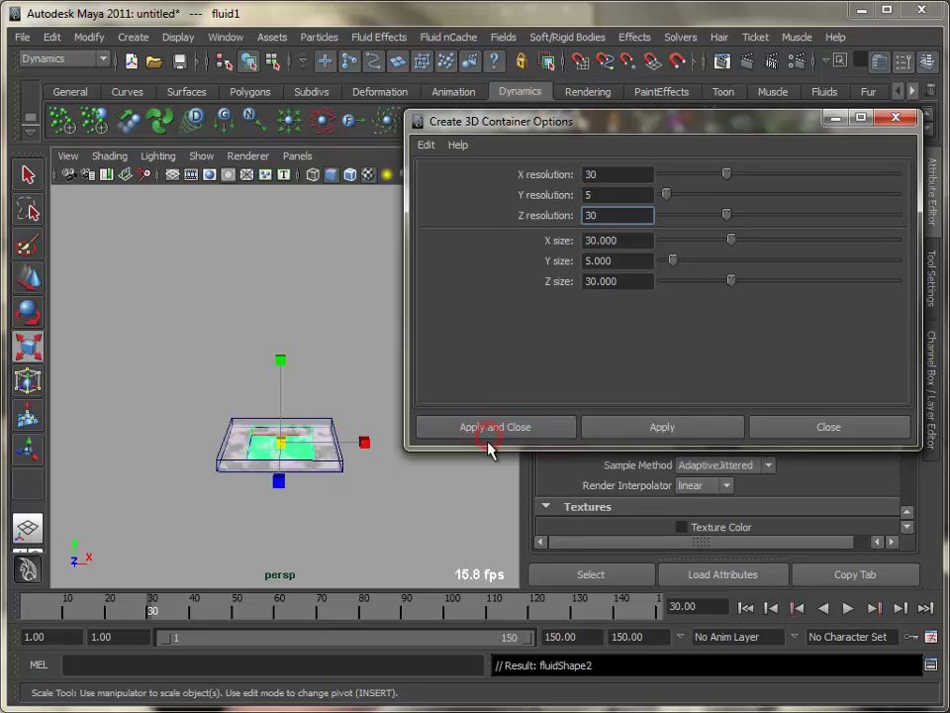
Scale the new container up until it surrounds the cloud container and set its Boundary Draw to Bounding box
{"action": "left_click_drag", "start_coordinate": [304, 446], "coordinate": [406, 456]}
{"action": "left_click_drag", "start_coordinate": [905, 391], "coordinate": [912, 336]}
{"action": "left_click", "coordinate": [664, 351]}
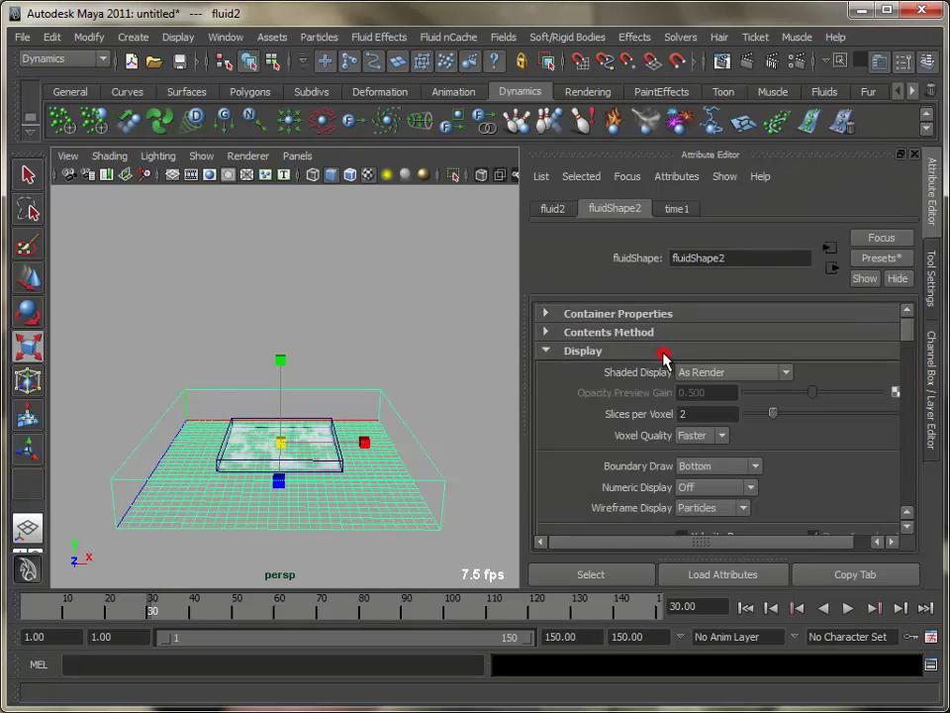
{"action": "scroll", "coordinate": [747, 440], "scroll_direction": "down", "scroll_amount": 2}
{"action": "left_click", "coordinate": [683, 412]}
{"action": "left_click", "coordinate": [732, 477]}
{"action": "left_click_drag", "start_coordinate": [905, 336], "coordinate": [907, 313]}
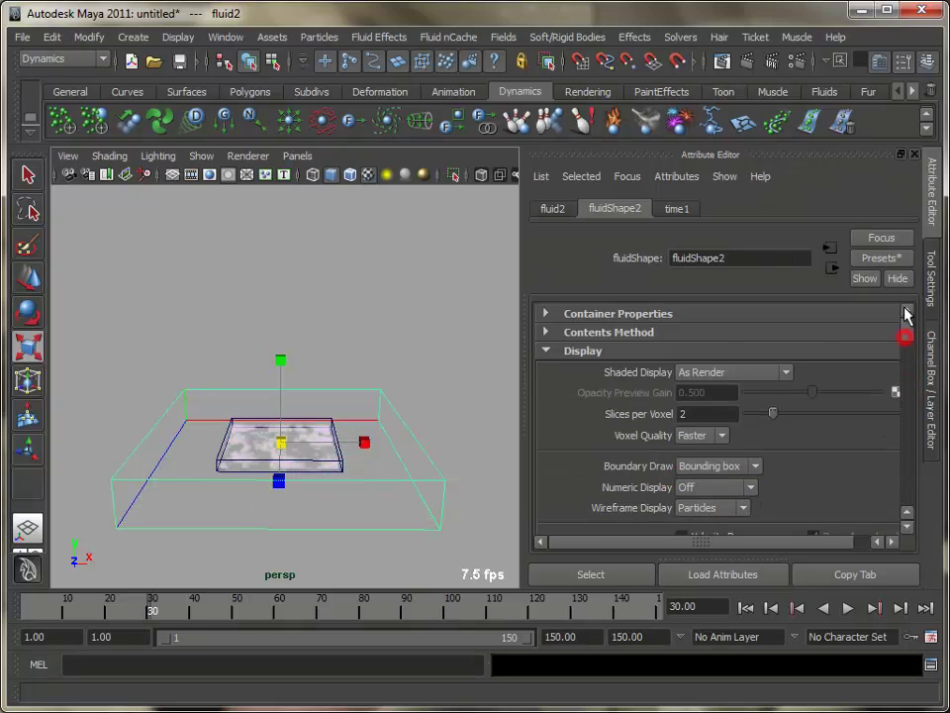
{"action": "left_click", "coordinate": [620, 355]}
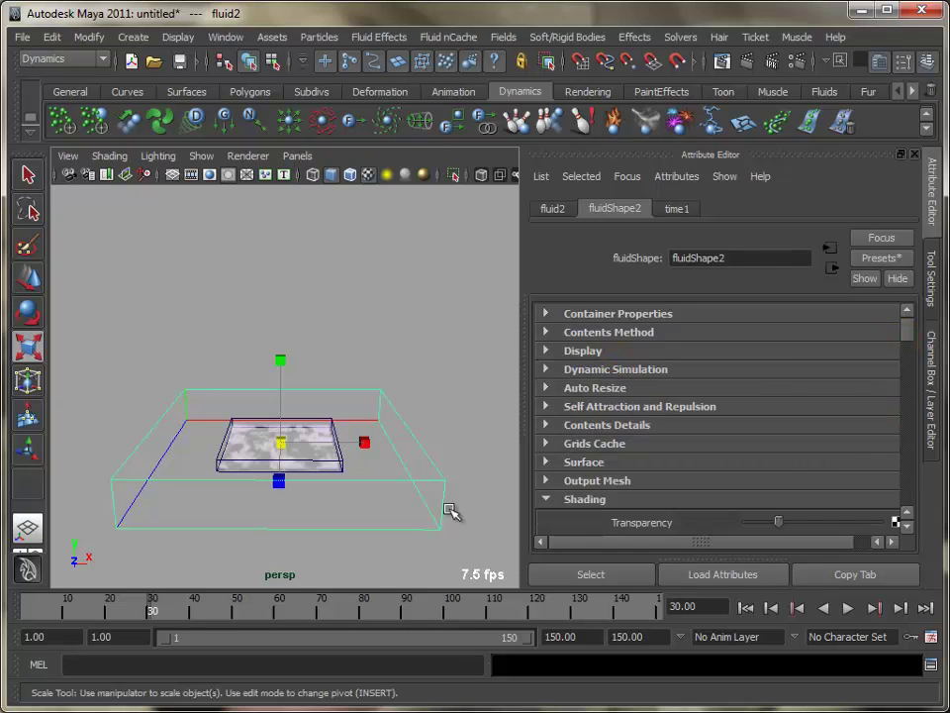
Set the new container's shading colour to black
{"action": "left_click_drag", "start_coordinate": [425, 502], "coordinate": [360, 492], "text": "alt"}
{"action": "right_click_drag", "start_coordinate": [361, 492], "coordinate": [367, 509], "text": "alt"}
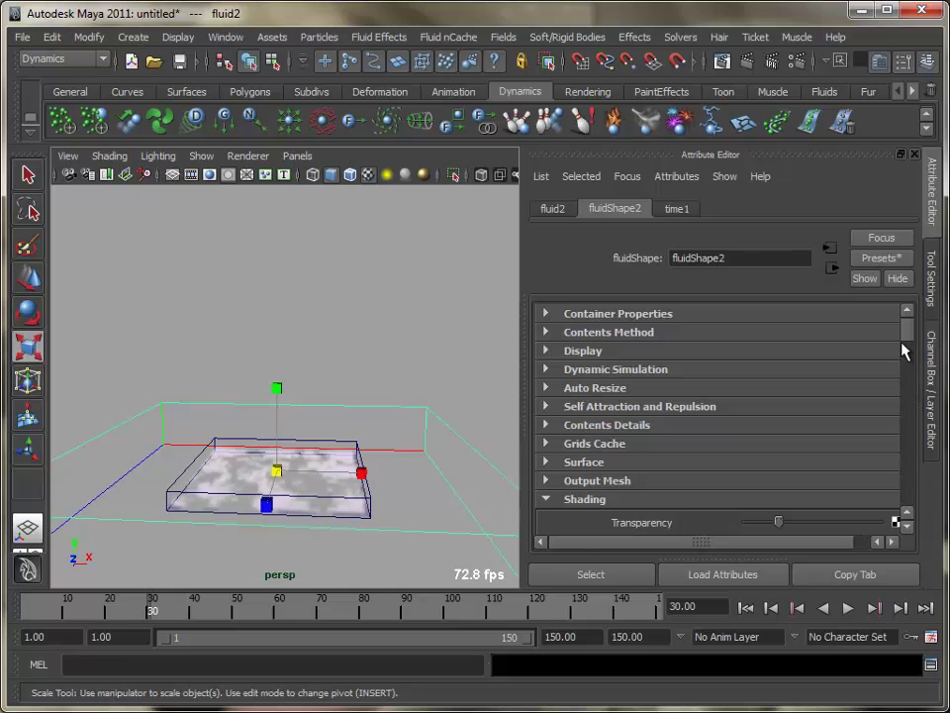
{"action": "left_click", "coordinate": [570, 501]}
{"action": "left_click", "coordinate": [560, 517]}
{"action": "left_click", "coordinate": [570, 499]}
{"action": "scroll", "coordinate": [637, 511], "scroll_direction": "down", "scroll_amount": 5}
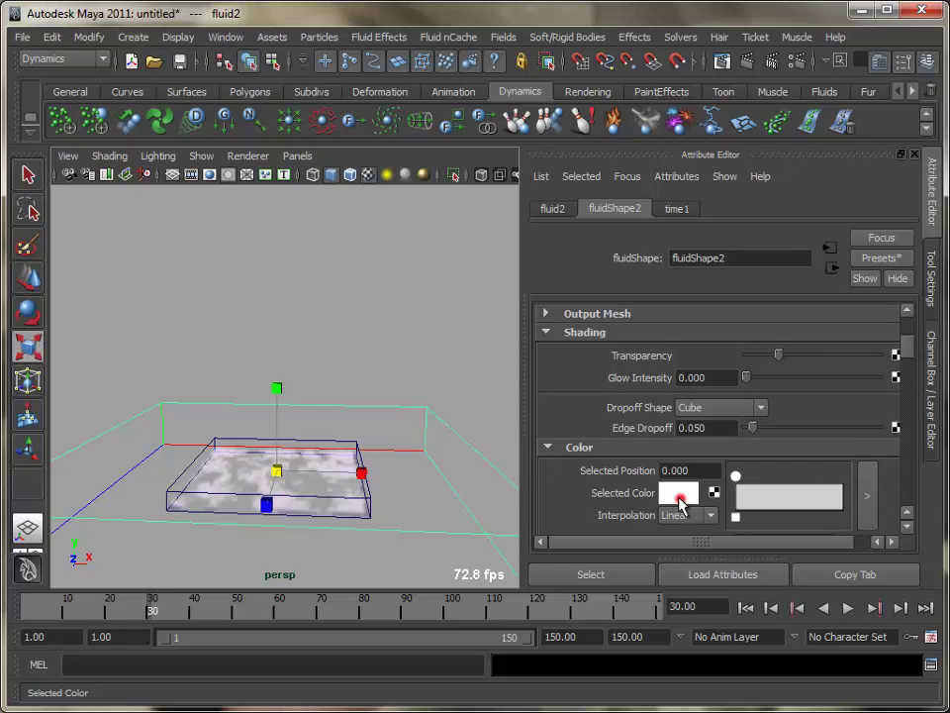
{"action": "left_click", "coordinate": [681, 501]}
{"action": "left_click", "coordinate": [604, 487]}
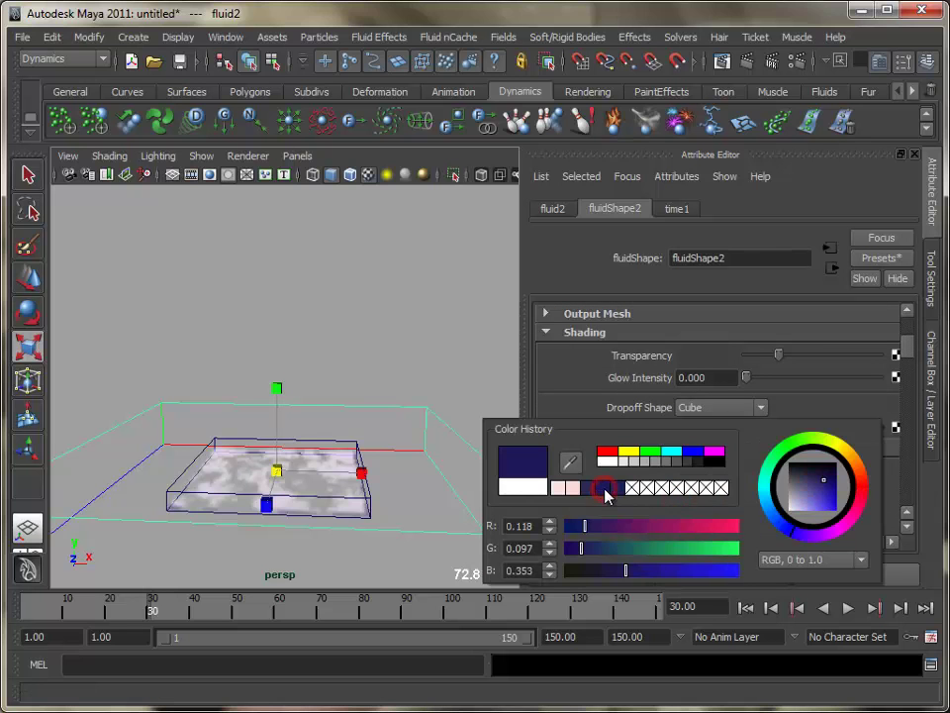
{"action": "left_click", "coordinate": [716, 466]}
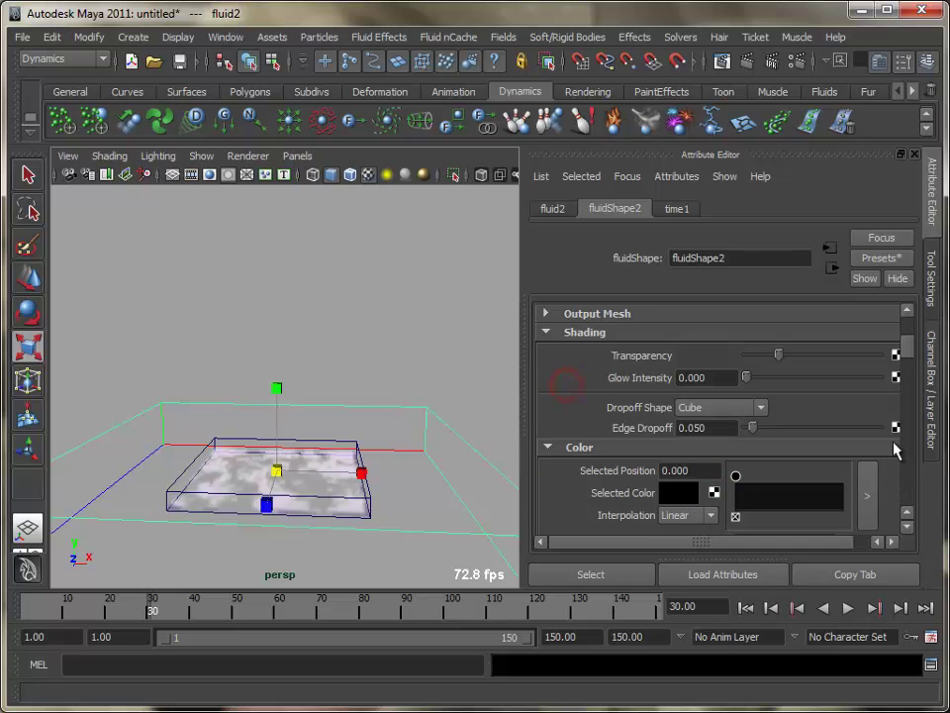
Set the new container's shading colour to dark blue (R 0.163, G 0.157, B 0.333)
{"action": "left_click_drag", "start_coordinate": [904, 355], "coordinate": [909, 379]}
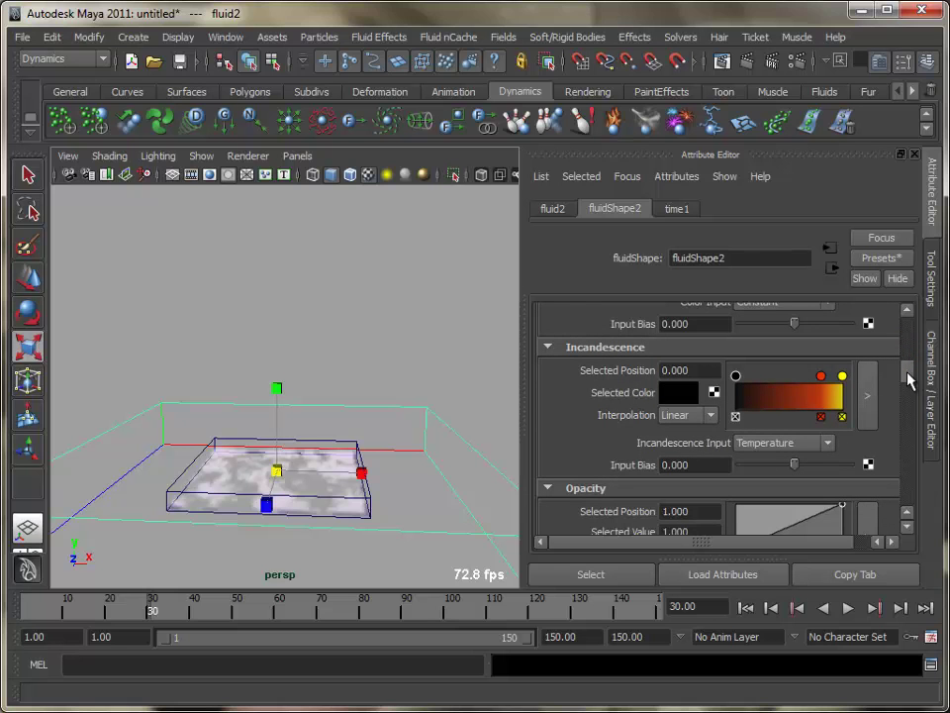
{"action": "left_click_drag", "start_coordinate": [909, 380], "coordinate": [911, 372]}
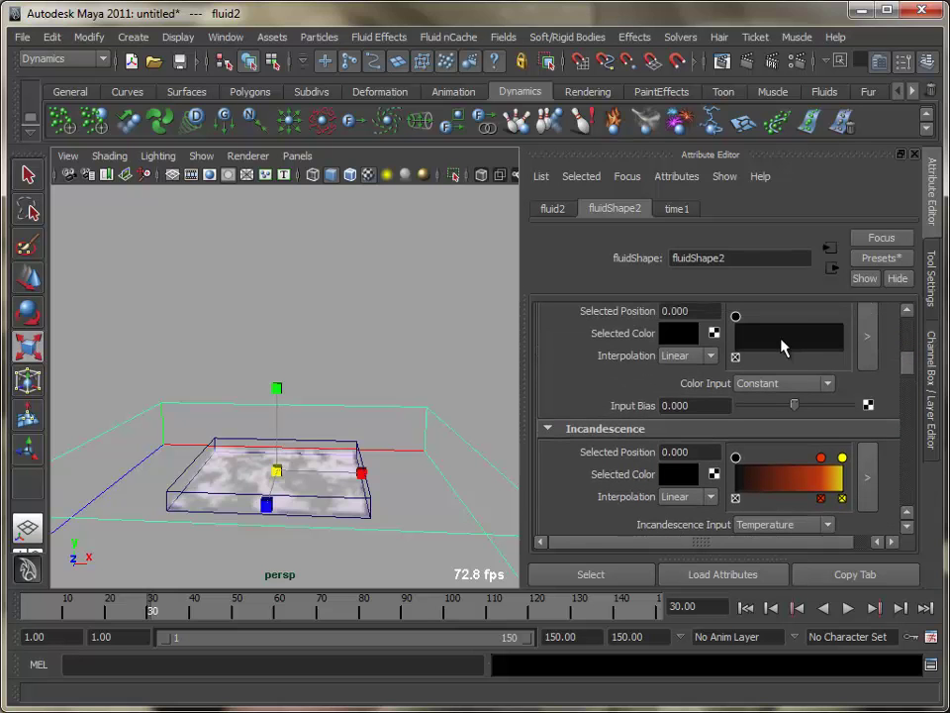
{"action": "left_click", "coordinate": [677, 332]}
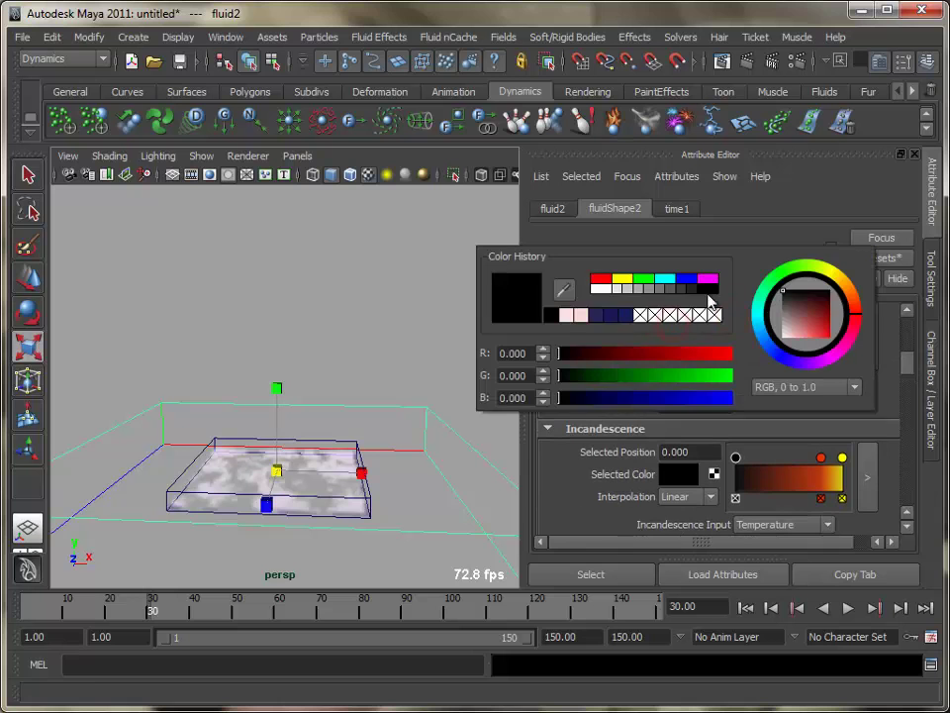
{"action": "left_click", "coordinate": [600, 315]}
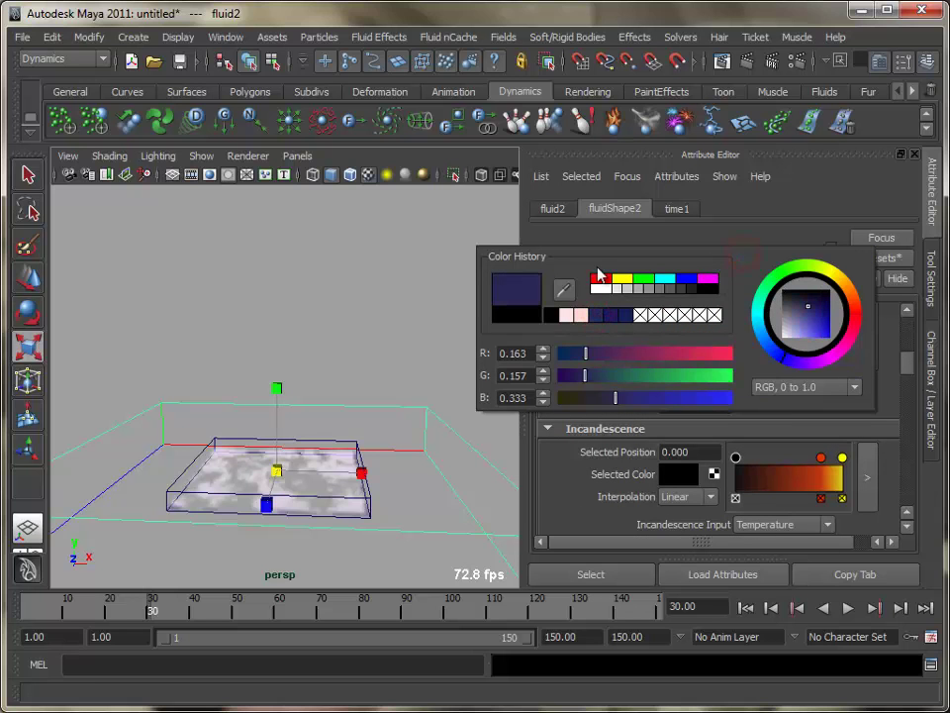
{"action": "left_click", "coordinate": [603, 241]}
Add a black marker at position 1.000 of the colour ramp and adjust the ramp's markers
{"action": "left_click_drag", "start_coordinate": [766, 332], "coordinate": [842, 331]}
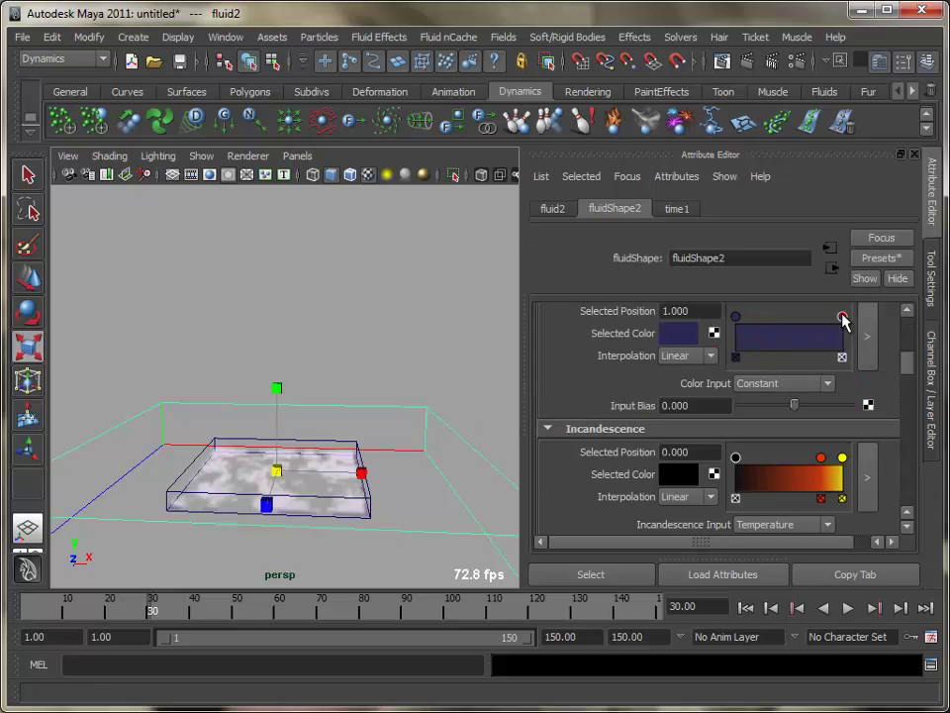
{"action": "left_click", "coordinate": [677, 333]}
{"action": "left_click", "coordinate": [724, 341]}
{"action": "left_click", "coordinate": [631, 280]}
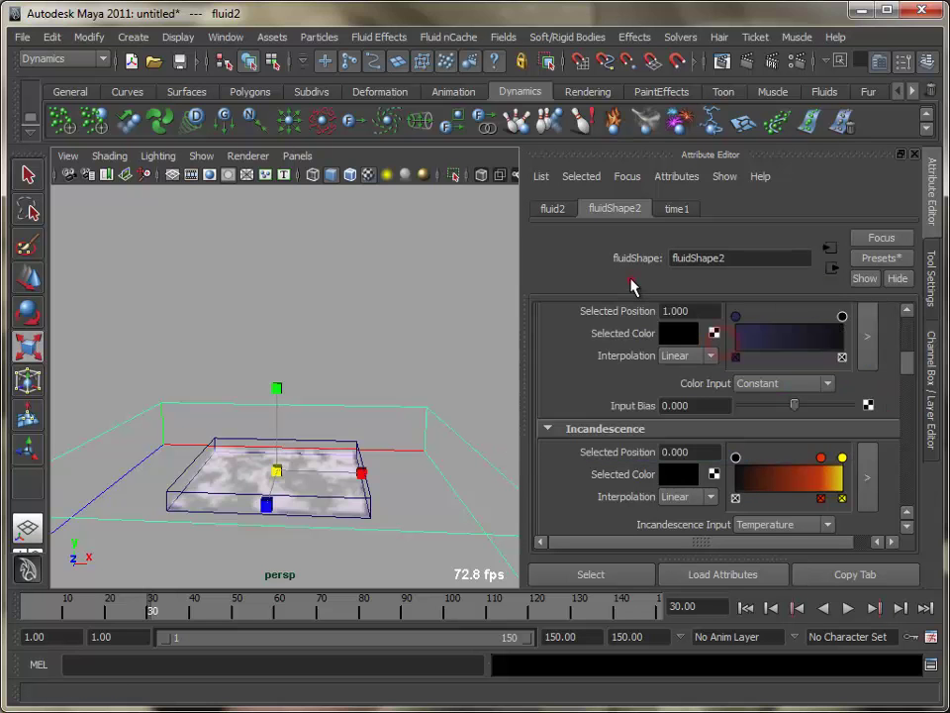
{"action": "left_click_drag", "start_coordinate": [844, 324], "coordinate": [844, 321]}
{"action": "left_click_drag", "start_coordinate": [736, 318], "coordinate": [789, 330]}
Delete the orange and yellow markers from the Incandescence ramp
{"action": "left_click", "coordinate": [907, 365]}
{"action": "left_click_drag", "start_coordinate": [907, 368], "coordinate": [904, 384]}
{"action": "left_click", "coordinate": [821, 407]}
{"action": "left_click", "coordinate": [843, 407]}
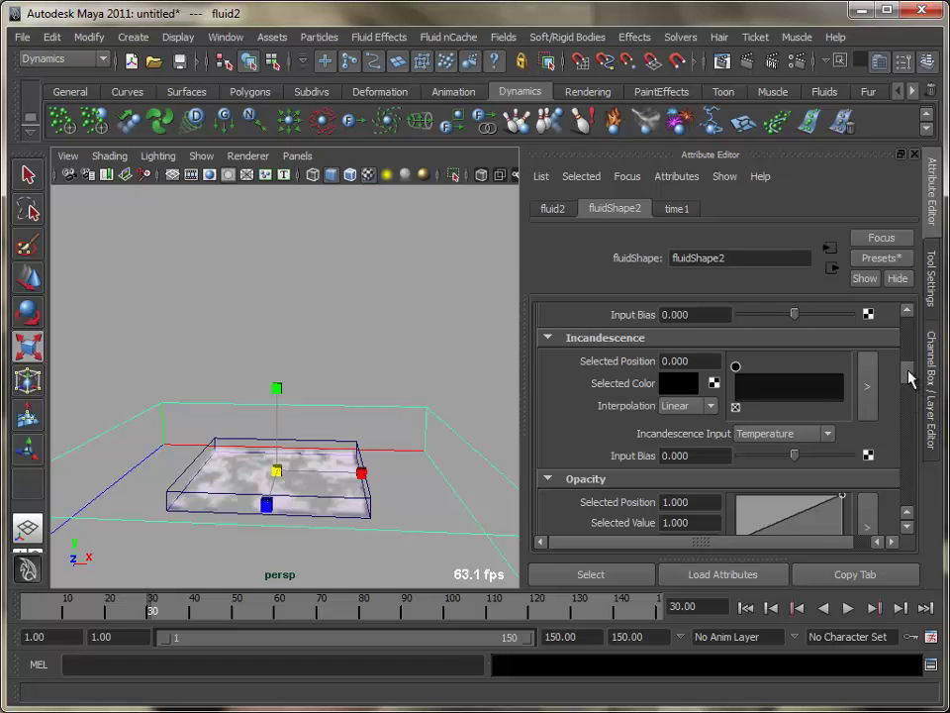
Reshape the new container's Opacity curve into a plateau around 0.420, with a point at 0.826, falling to zero at its end
{"action": "left_click_drag", "start_coordinate": [908, 376], "coordinate": [909, 393]}
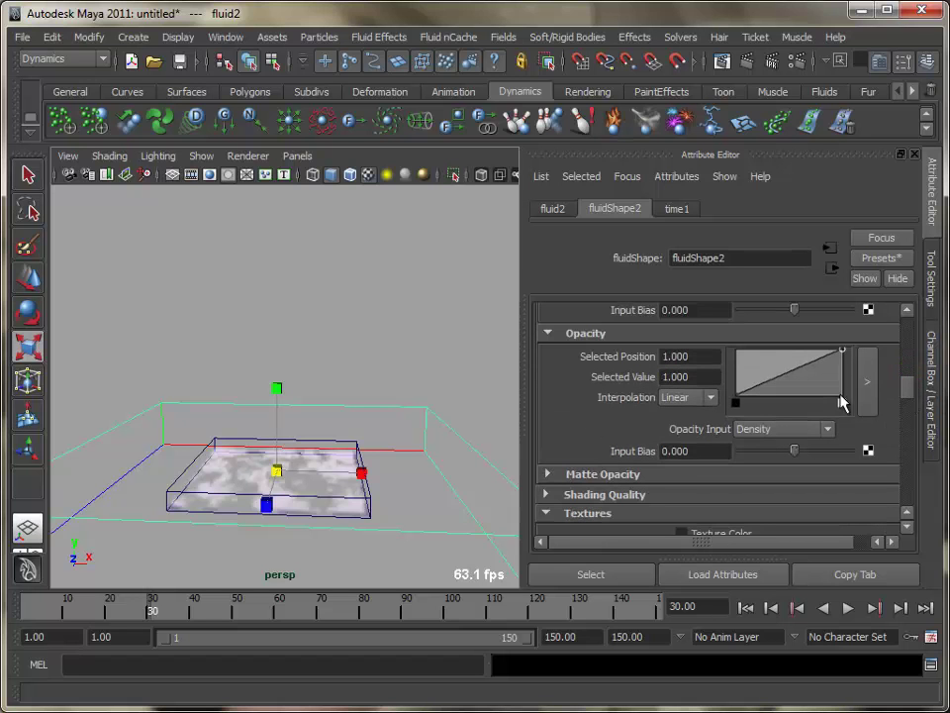
{"action": "left_click_drag", "start_coordinate": [842, 349], "coordinate": [844, 388]}
{"action": "left_click_drag", "start_coordinate": [785, 370], "coordinate": [844, 390]}
{"action": "left_click_drag", "start_coordinate": [820, 386], "coordinate": [828, 382]}
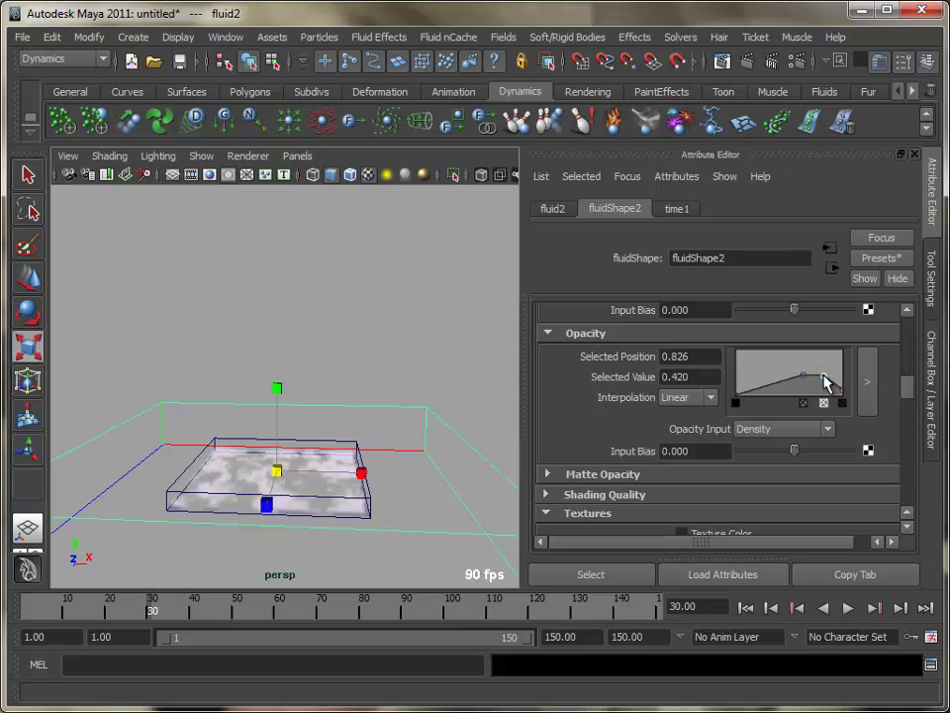
Drive the new container's opacity by the Y Gradient and lower the Opacity Input Bias below zero
{"action": "left_click", "coordinate": [782, 429]}
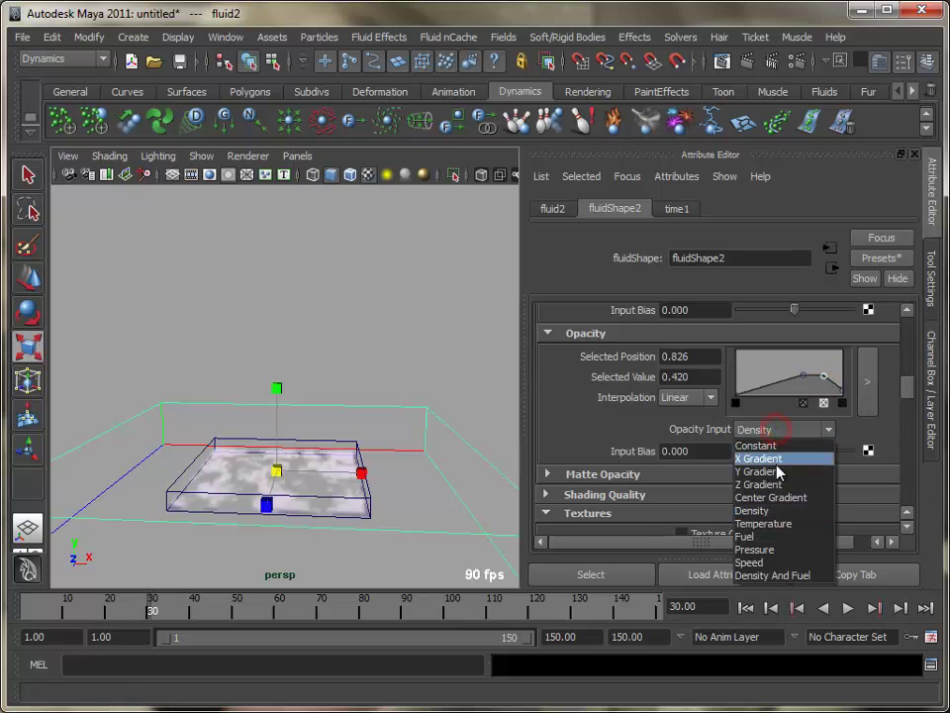
{"action": "left_click", "coordinate": [777, 468]}
{"action": "left_click_drag", "start_coordinate": [445, 522], "coordinate": [399, 515], "text": "alt"}
{"action": "mouse_move", "coordinate": [398, 516]}
{"action": "middle_mouse_down", "text": "alt"}
{"action": "mouse_move", "coordinate": [388, 533]}
{"action": "mouse_move", "coordinate": [385, 507]}
{"action": "middle_mouse_up", "text": "alt"}
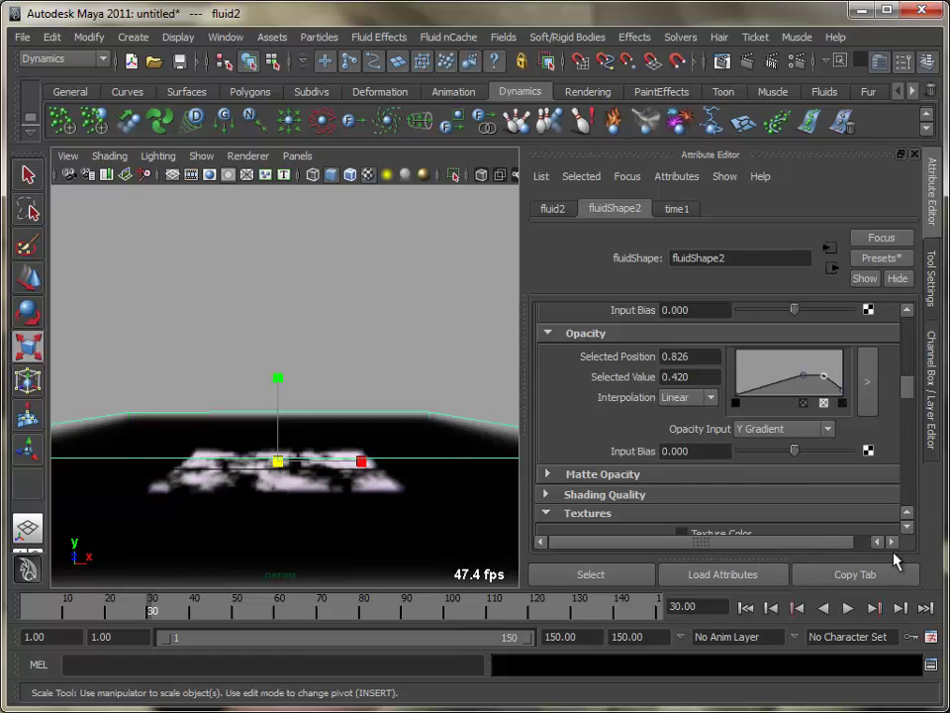
{"action": "left_click_drag", "start_coordinate": [797, 457], "coordinate": [772, 460]}
Raise the new container's shading Transparency to light grey so the clouds inside show through
{"action": "left_click_drag", "start_coordinate": [907, 391], "coordinate": [912, 355]}
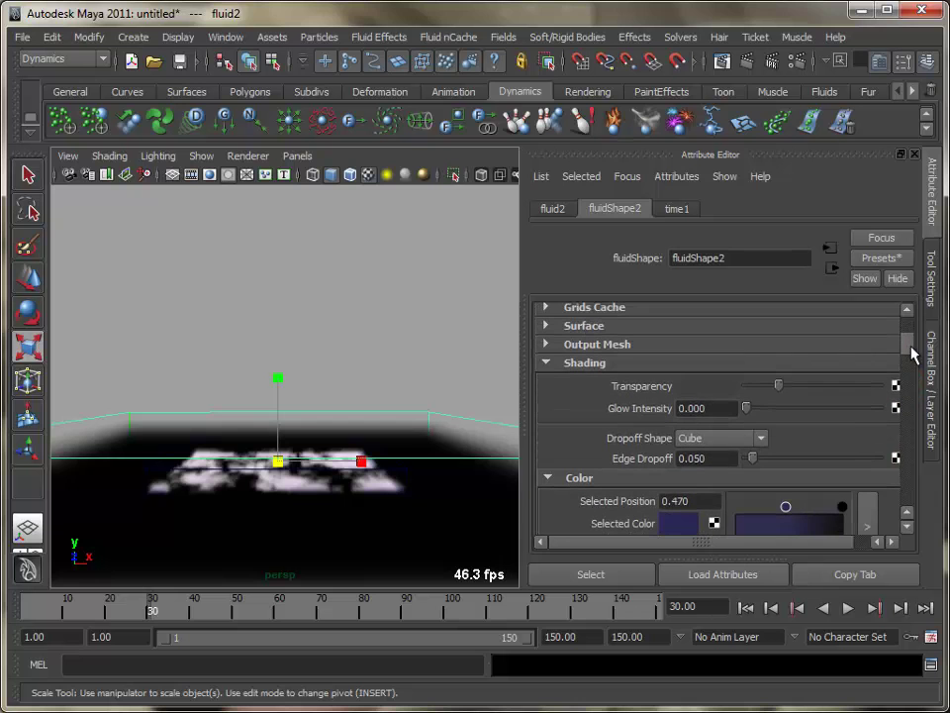
{"action": "left_click_drag", "start_coordinate": [778, 389], "coordinate": [840, 389]}
{"action": "left_click_drag", "start_coordinate": [430, 494], "coordinate": [417, 507], "text": "alt"}
{"action": "right_click_drag", "start_coordinate": [417, 507], "coordinate": [470, 510], "text": "alt"}
{"action": "middle_click_drag", "start_coordinate": [469, 510], "coordinate": [431, 452], "text": "alt"}
{"action": "right_click_drag", "start_coordinate": [431, 451], "coordinate": [447, 480], "text": "alt"}
{"action": "left_click_drag", "start_coordinate": [443, 496], "coordinate": [440, 519], "text": "alt"}
{"action": "right_click_drag", "start_coordinate": [450, 516], "coordinate": [396, 520], "text": "alt"}
{"action": "middle_click_drag", "start_coordinate": [395, 520], "coordinate": [381, 497], "text": "alt"}
{"action": "right_click_drag", "start_coordinate": [381, 505], "coordinate": [400, 547], "text": "alt"}
{"action": "left_click_drag", "start_coordinate": [400, 547], "coordinate": [414, 544], "text": "alt"}
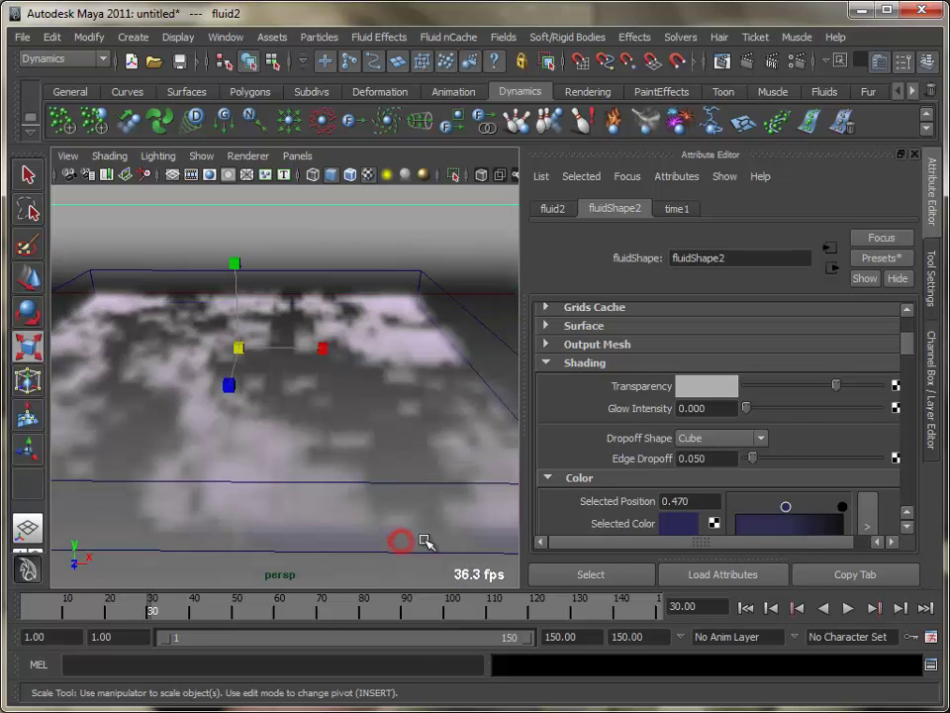
Set the new container's Incandescence Input to Y Gradient
{"action": "mouse_move", "coordinate": [915, 362]}
{"action": "left_mouse_down"}
{"action": "mouse_move", "coordinate": [911, 401]}
{"action": "mouse_move", "coordinate": [911, 377]}
{"action": "left_mouse_up"}
{"action": "left_click", "coordinate": [756, 433]}
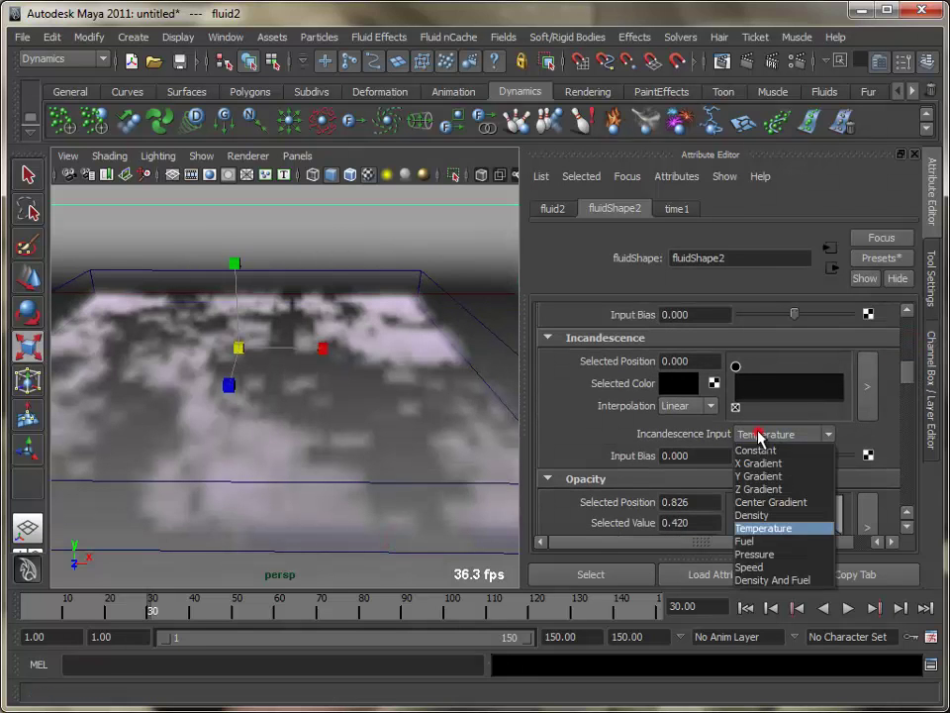
{"action": "left_click", "coordinate": [781, 477]}
{"action": "mouse_move", "coordinate": [414, 515]}
{"action": "left_mouse_down", "text": "alt"}
{"action": "mouse_move", "coordinate": [403, 522]}
{"action": "mouse_move", "coordinate": [405, 501]}
{"action": "left_mouse_up", "text": "alt"}
{"action": "right_click_drag", "start_coordinate": [405, 501], "coordinate": [439, 531], "text": "alt"}
{"action": "middle_click_drag", "start_coordinate": [410, 518], "coordinate": [434, 515], "text": "alt"}
{"action": "right_click_drag", "start_coordinate": [432, 515], "coordinate": [380, 527], "text": "alt"}
{"action": "mouse_move", "coordinate": [375, 529]}
{"action": "left_mouse_down", "text": "alt"}
{"action": "mouse_move", "coordinate": [382, 522]}
{"action": "mouse_move", "coordinate": [388, 544]}
{"action": "mouse_move", "coordinate": [379, 542]}
{"action": "left_mouse_up", "text": "alt"}
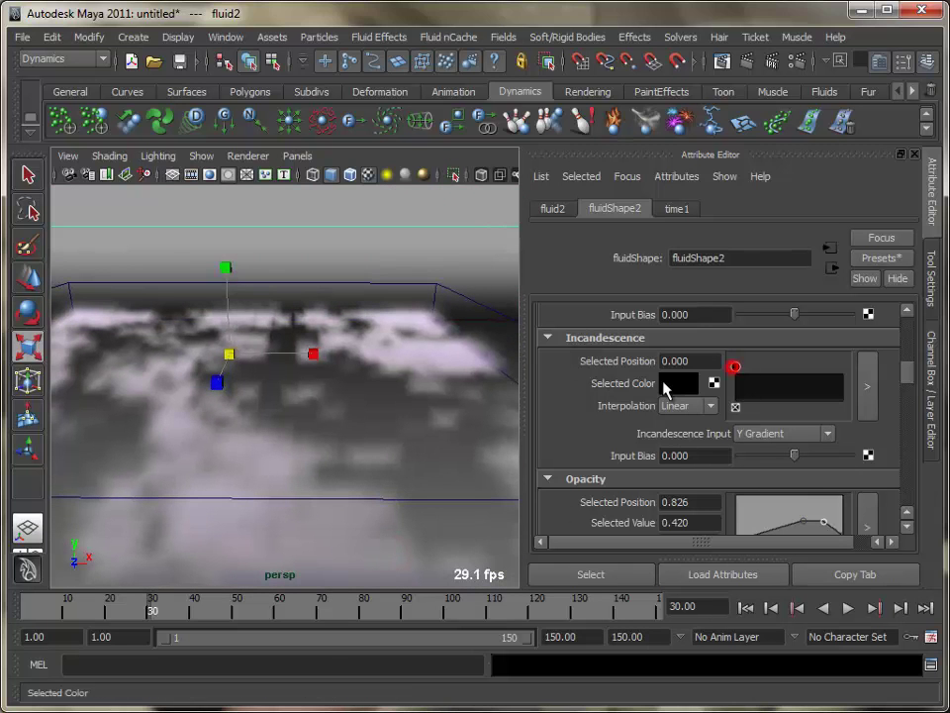
Colour the Incandescence marker at position 0.000 dark blue (R 0.163, G 0.157, B 0.333)
{"action": "left_click", "coordinate": [679, 383]}
{"action": "left_click", "coordinate": [567, 382]}
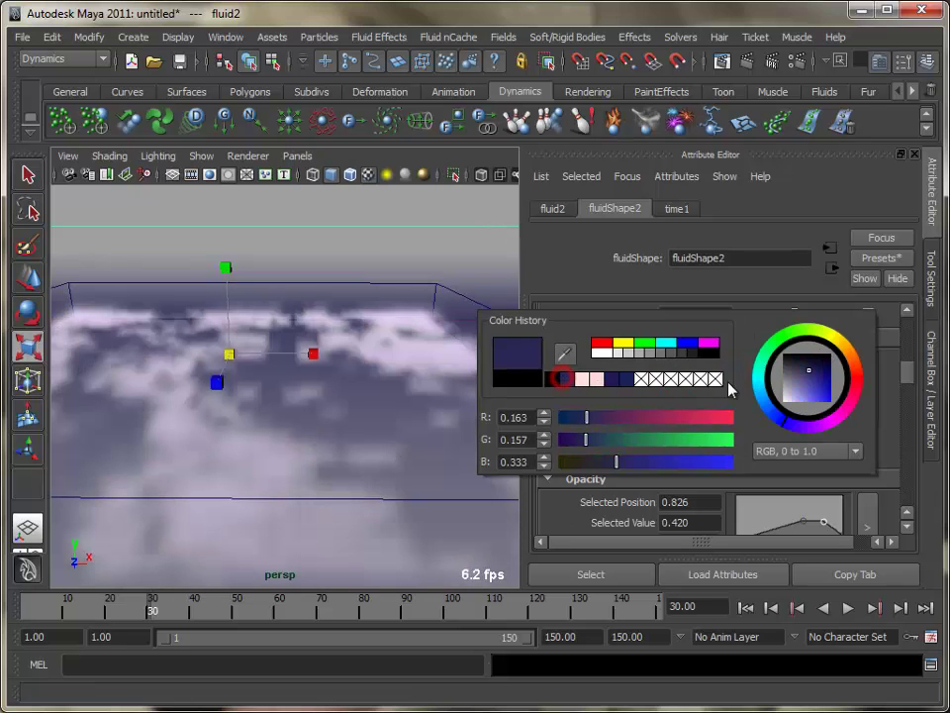
{"action": "left_click", "coordinate": [713, 295]}
Add Incandescence markers at positions 0.522 and 0.774, and colour the one at 0.774 white
{"action": "left_click_drag", "start_coordinate": [756, 373], "coordinate": [794, 379]}
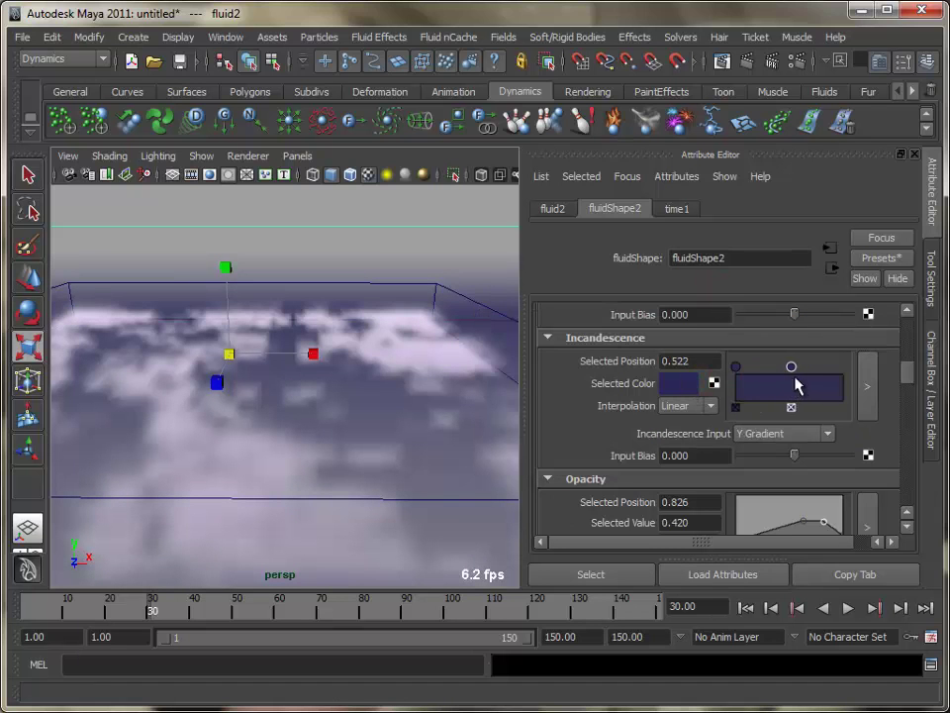
{"action": "left_click_drag", "start_coordinate": [807, 368], "coordinate": [823, 368]}
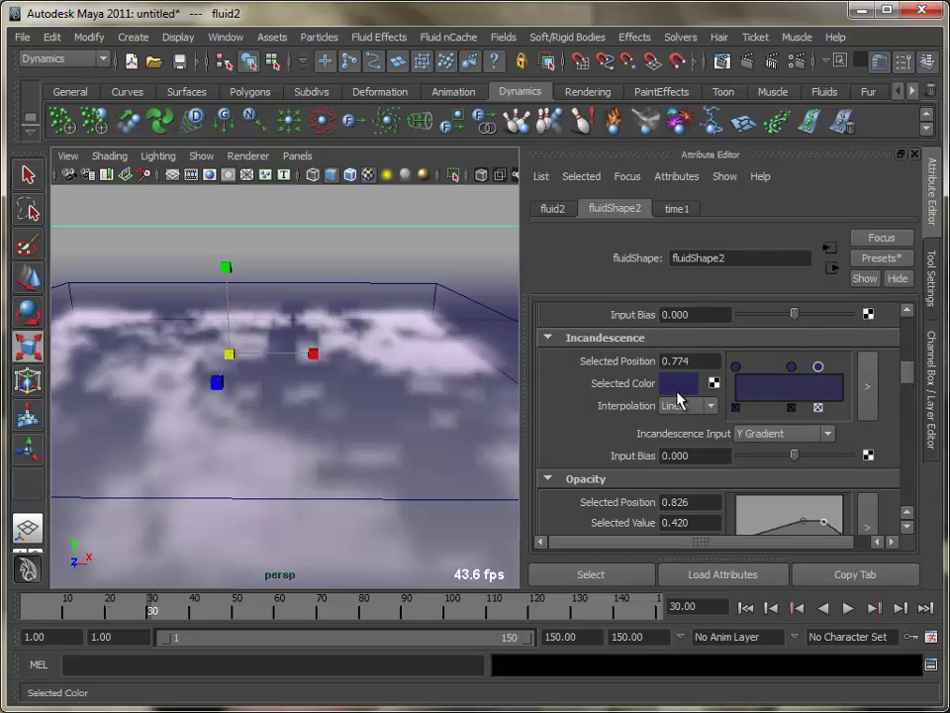
{"action": "left_click", "coordinate": [677, 385]}
{"action": "left_click", "coordinate": [606, 354]}
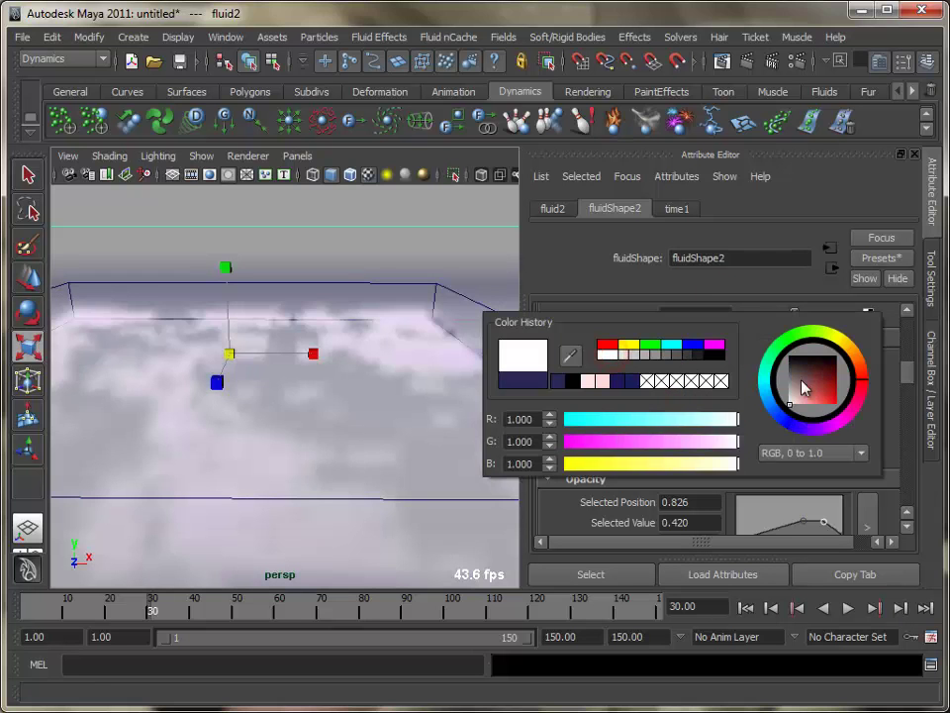
Add an Incandescence marker at position 1.000 and colour it dark blue
{"action": "left_click", "coordinate": [837, 383]}
{"action": "left_click", "coordinate": [687, 385]}
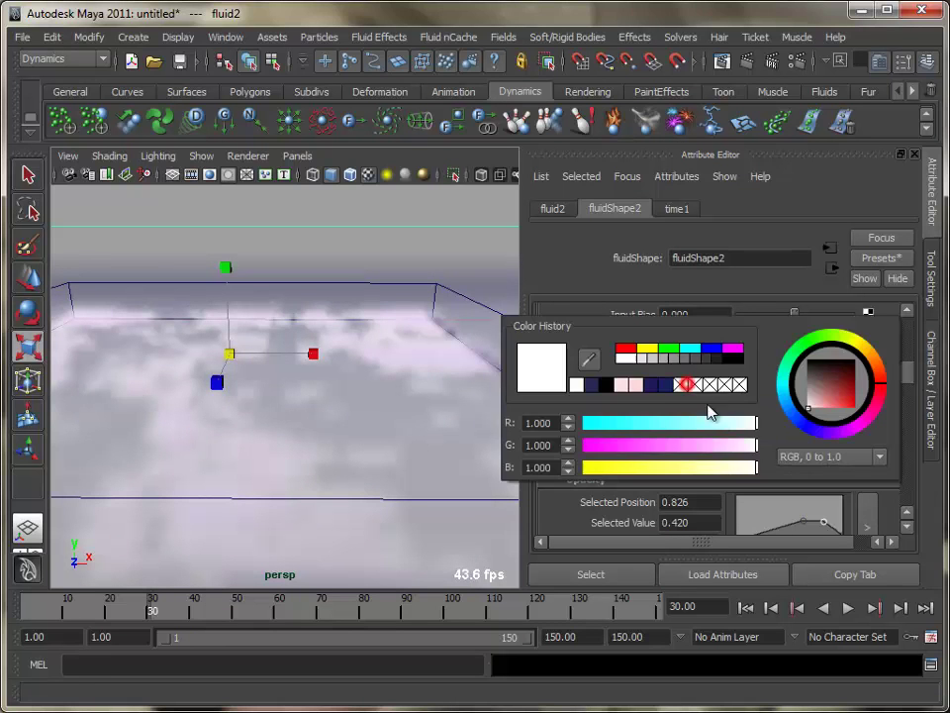
{"action": "left_click", "coordinate": [839, 384]}
{"action": "left_click", "coordinate": [739, 285]}
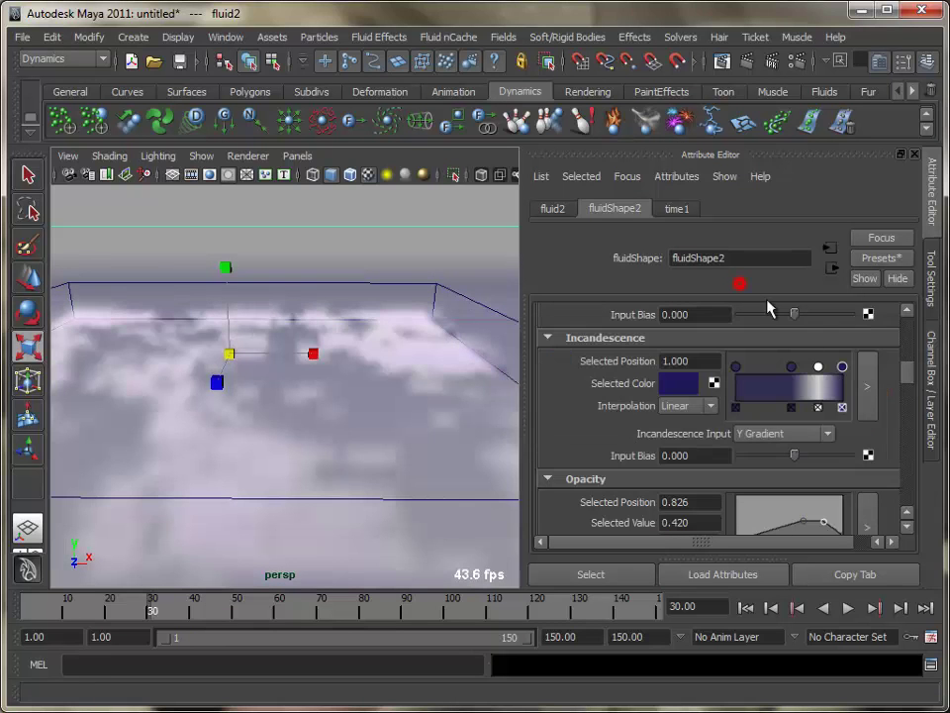
Rearrange the Incandescence markers with a lighter blue one at 0.409 and a dark blue one at 0.791, just before the white marker
{"action": "mouse_move", "coordinate": [820, 371]}
{"action": "left_mouse_down"}
{"action": "mouse_move", "coordinate": [833, 371]}
{"action": "mouse_move", "coordinate": [804, 383]}
{"action": "mouse_move", "coordinate": [781, 374]}
{"action": "left_mouse_up"}
{"action": "left_click", "coordinate": [681, 383]}
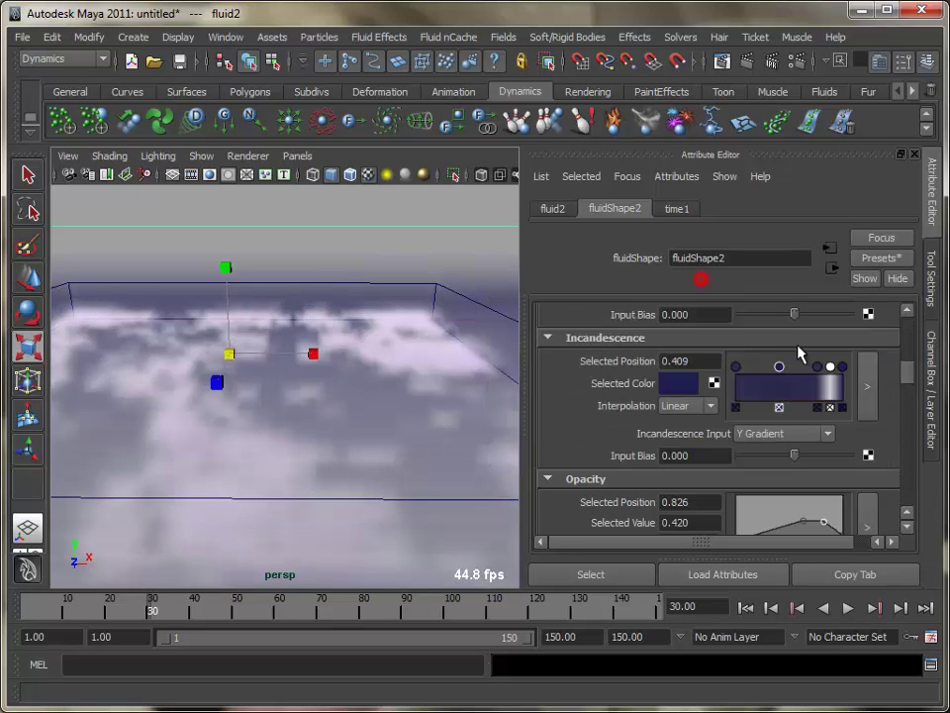
{"action": "left_click", "coordinate": [780, 368]}
{"action": "left_click", "coordinate": [683, 383]}
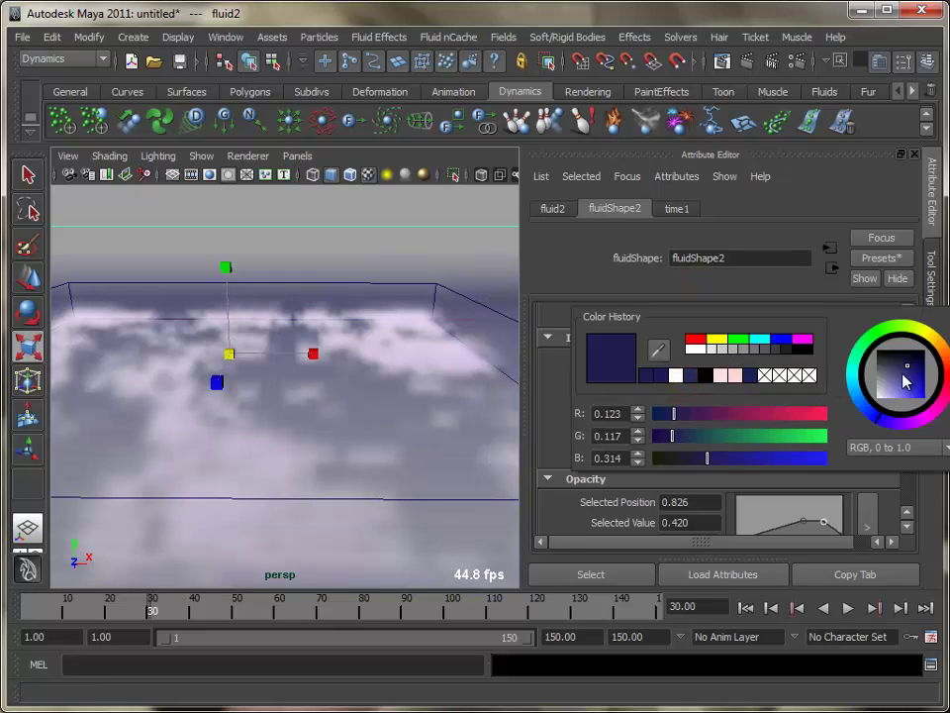
{"action": "left_click", "coordinate": [902, 370]}
{"action": "left_click", "coordinate": [654, 286]}
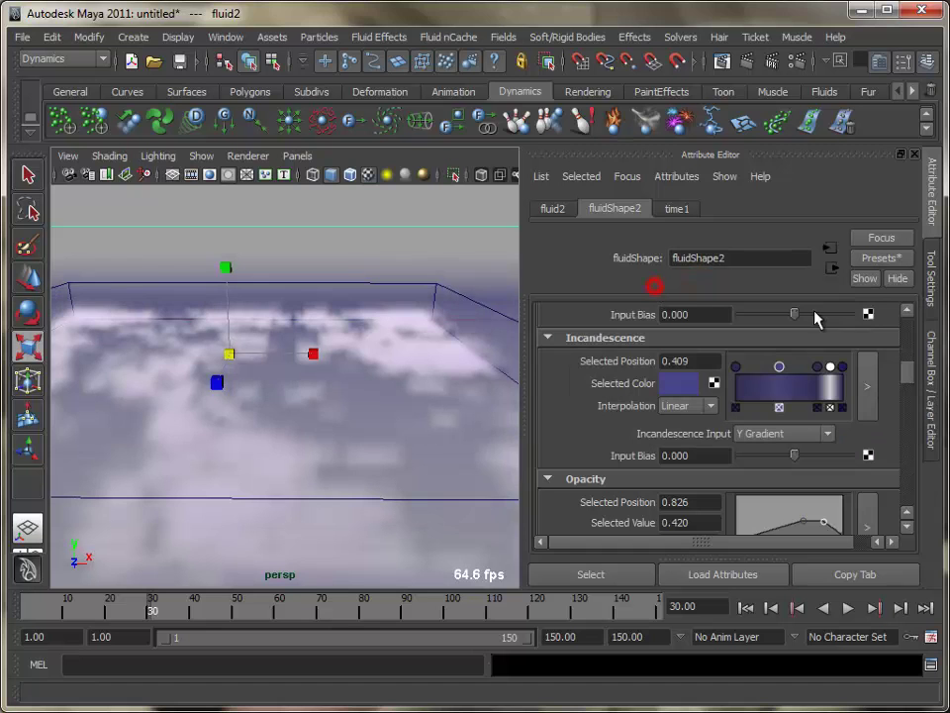
{"action": "left_click", "coordinate": [817, 368]}
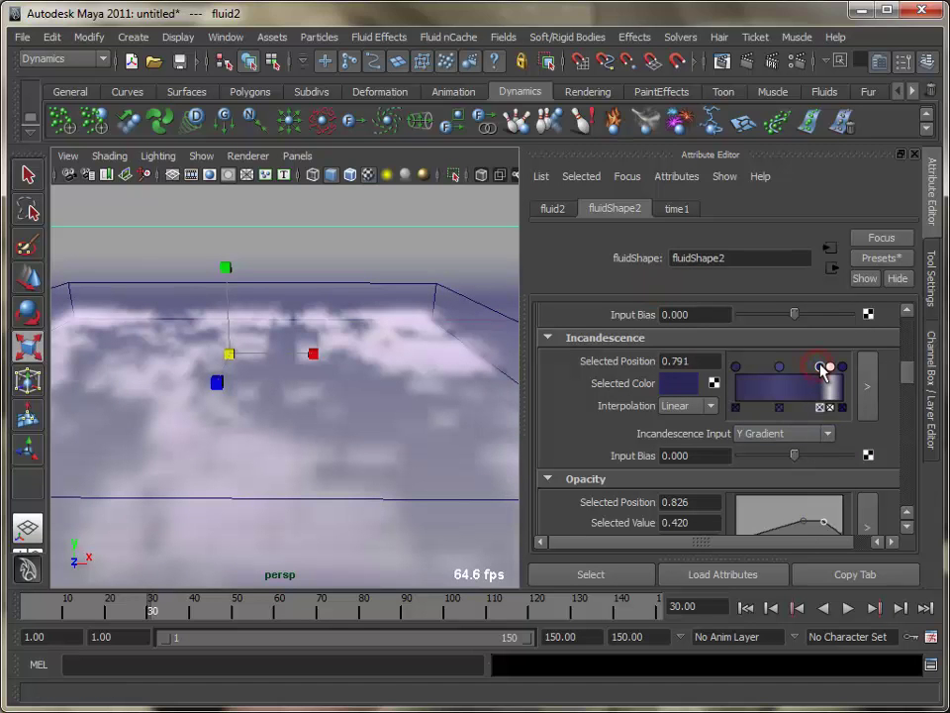
Examine the clouds and the surrounding blue fluid up close from several angles
{"action": "middle_click_drag", "start_coordinate": [311, 474], "coordinate": [347, 419], "text": "alt"}
{"action": "right_click_drag", "start_coordinate": [349, 412], "coordinate": [421, 458], "text": "alt"}
{"action": "middle_click_drag", "start_coordinate": [422, 443], "coordinate": [418, 471], "text": "alt"}
{"action": "mouse_move", "coordinate": [434, 472]}
{"action": "left_mouse_down", "text": "alt"}
{"action": "mouse_move", "coordinate": [420, 499]}
{"action": "mouse_move", "coordinate": [426, 491]}
{"action": "left_mouse_up", "text": "alt"}
{"action": "middle_click_drag", "start_coordinate": [431, 481], "coordinate": [426, 531], "text": "alt"}
{"action": "left_click_drag", "start_coordinate": [347, 513], "coordinate": [382, 495], "text": "alt"}
{"action": "middle_click_drag", "start_coordinate": [395, 499], "coordinate": [400, 442], "text": "alt"}
{"action": "right_click_drag", "start_coordinate": [378, 456], "coordinate": [403, 460], "text": "alt"}
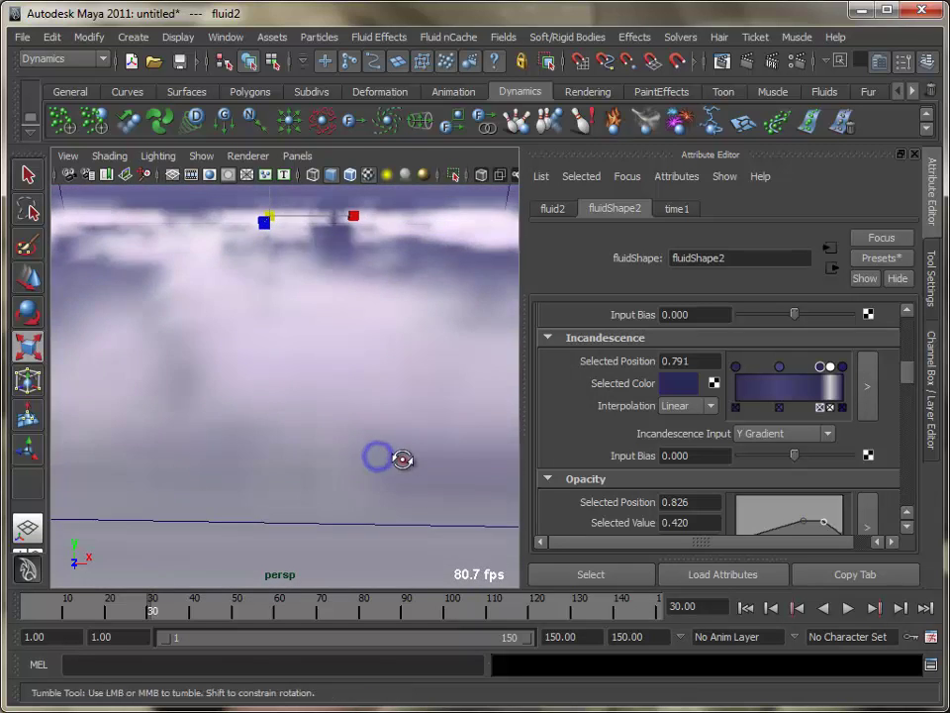
{"action": "left_click_drag", "start_coordinate": [403, 459], "coordinate": [401, 467], "text": "alt"}
Show the film gate in the perspective view and frame the cloud layer within it
{"action": "left_click", "coordinate": [194, 175]}
{"action": "right_click_drag", "start_coordinate": [346, 299], "coordinate": [218, 367], "text": "alt"}
{"action": "middle_click_drag", "start_coordinate": [251, 357], "coordinate": [251, 395], "text": "alt"}
{"action": "right_click_drag", "start_coordinate": [251, 395], "coordinate": [224, 375], "text": "alt"}
{"action": "middle_click_drag", "start_coordinate": [247, 366], "coordinate": [253, 398], "text": "alt"}
{"action": "right_click_drag", "start_coordinate": [264, 391], "coordinate": [292, 404], "text": "alt"}
{"action": "middle_click_drag", "start_coordinate": [296, 401], "coordinate": [301, 367], "text": "alt"}
{"action": "right_click_drag", "start_coordinate": [303, 366], "coordinate": [318, 372], "text": "alt"}
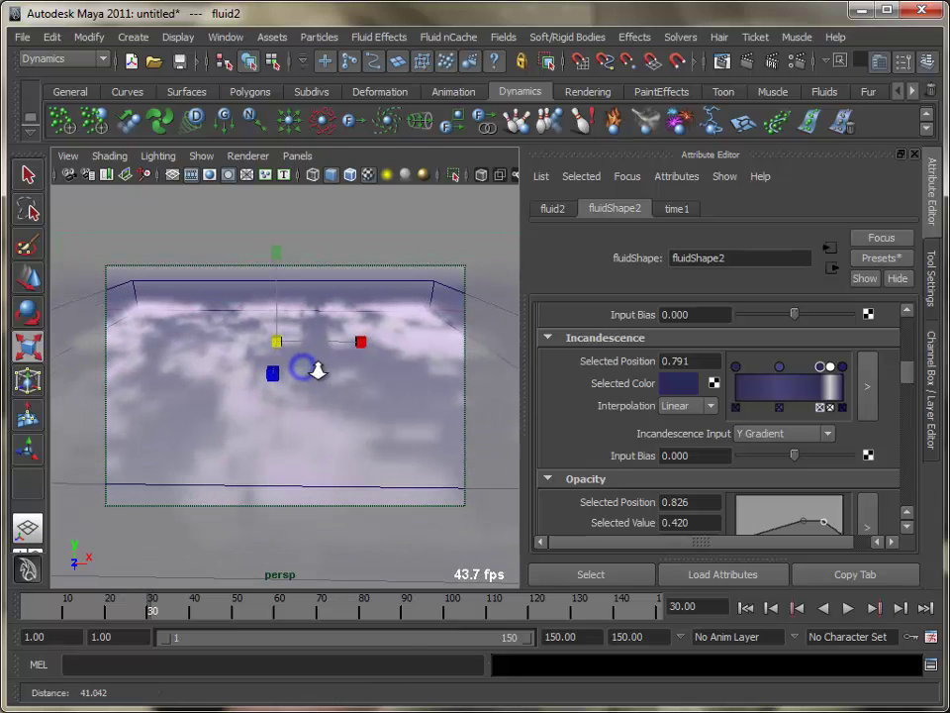
Render the current frame from the perspective camera, inspect the image and close the render window
{"action": "left_click", "coordinate": [580, 60]}
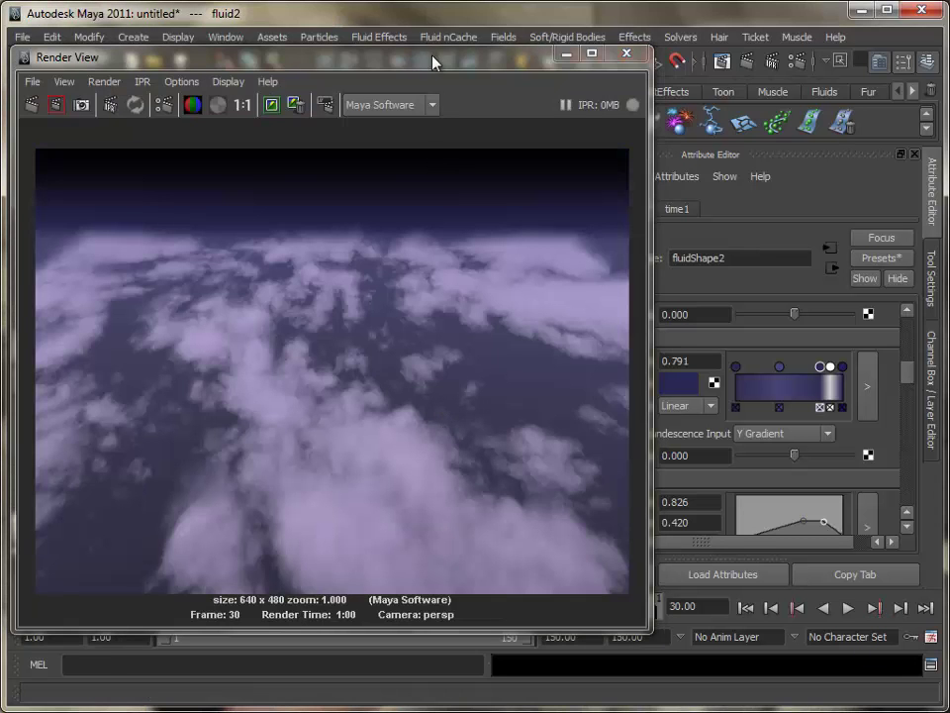
{"action": "left_click_drag", "start_coordinate": [436, 62], "coordinate": [523, 66]}
{"action": "left_click", "coordinate": [650, 59]}
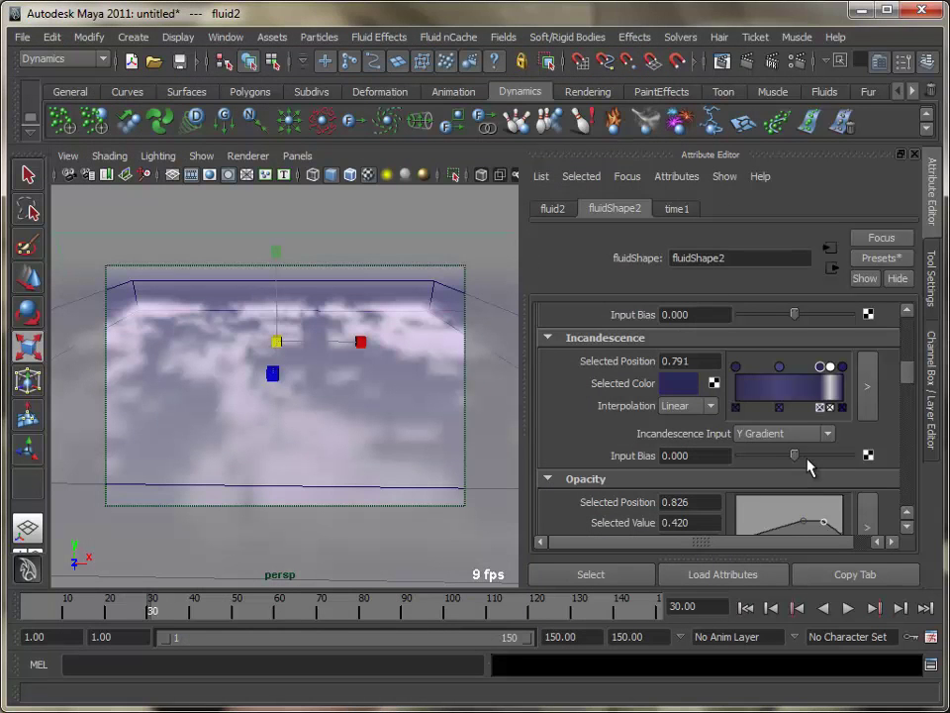
Set the Incandescence Input Bias to 0.445 and the Opacity Input Bias to -0.244
{"action": "mouse_move", "coordinate": [797, 456]}
{"action": "left_mouse_down"}
{"action": "mouse_move", "coordinate": [777, 457]}
{"action": "mouse_move", "coordinate": [829, 458]}
{"action": "mouse_move", "coordinate": [820, 466]}
{"action": "left_mouse_up"}
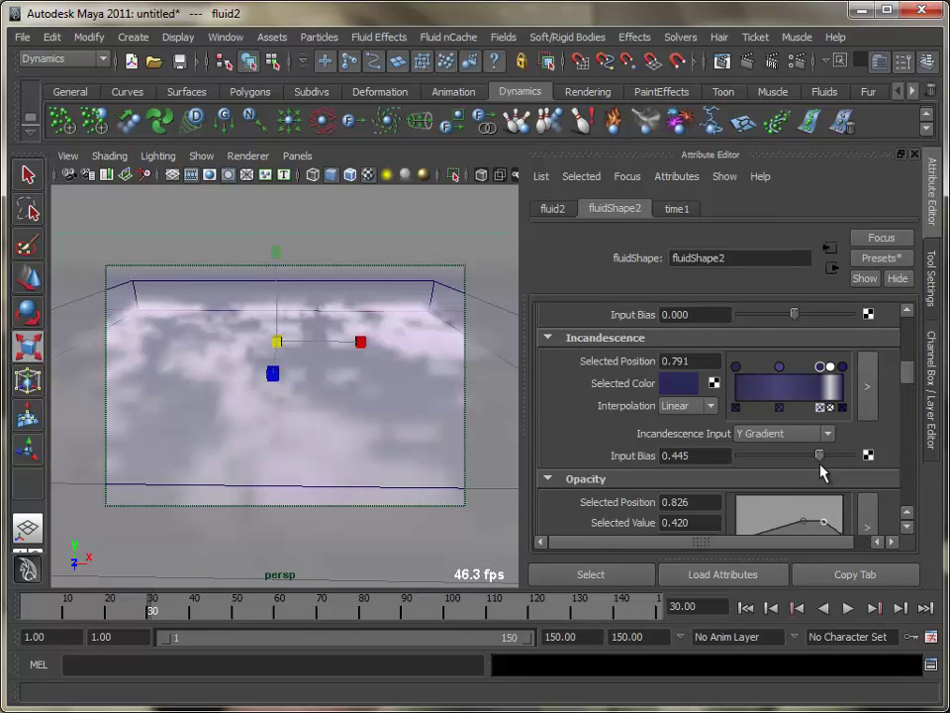
{"action": "left_click_drag", "start_coordinate": [907, 365], "coordinate": [909, 384]}
{"action": "left_click_drag", "start_coordinate": [779, 447], "coordinate": [782, 450]}
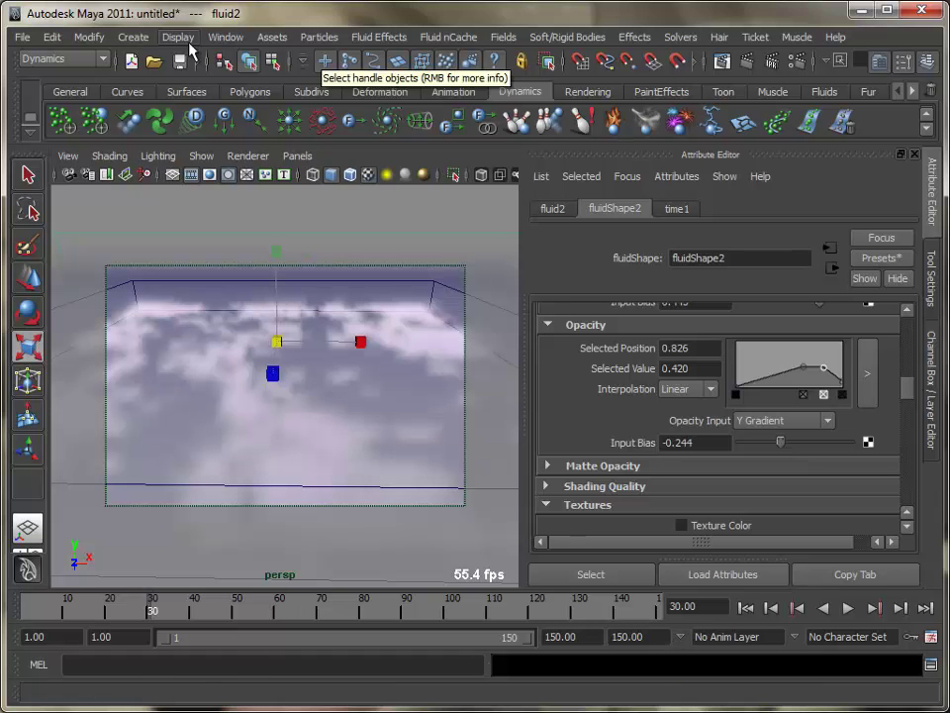
Switch to the Rendering menu set and bring up the render commands
{"action": "left_click", "coordinate": [61, 58]}
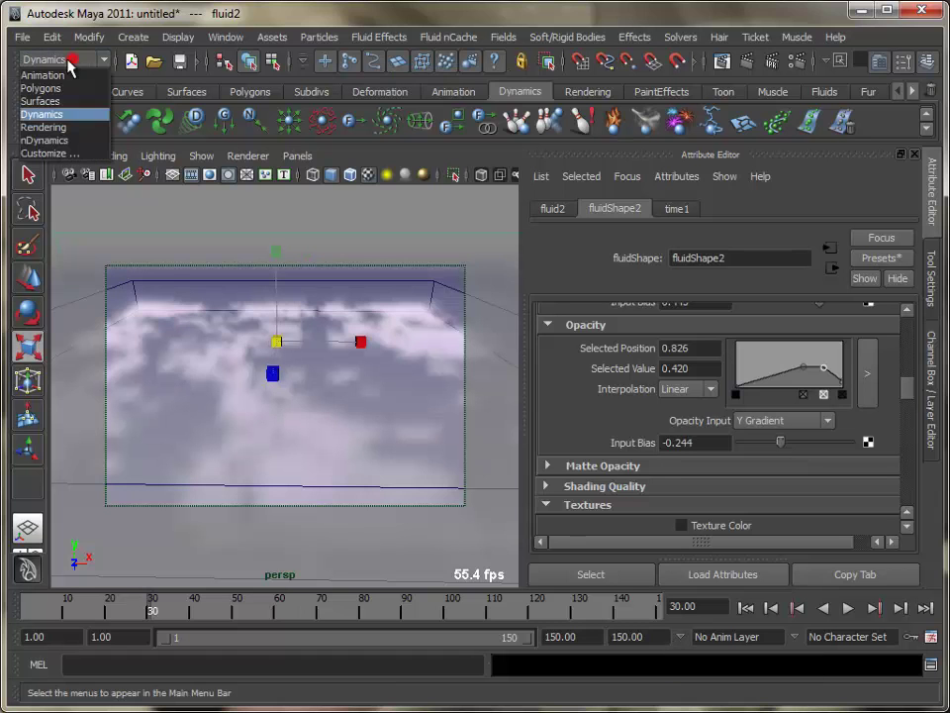
{"action": "left_click", "coordinate": [45, 127]}
{"action": "left_click", "coordinate": [463, 37]}
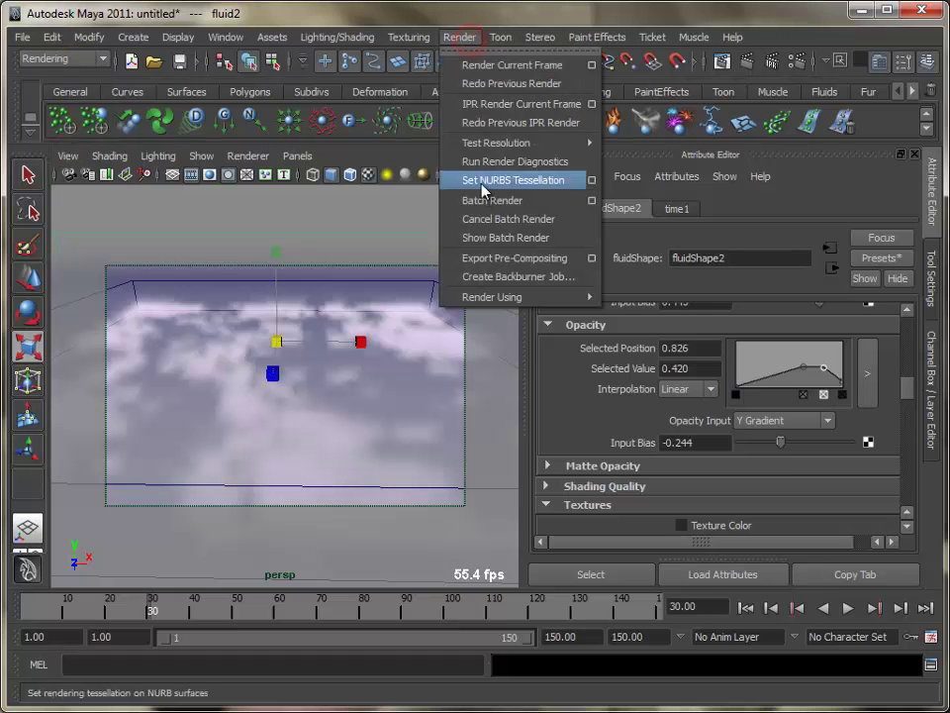